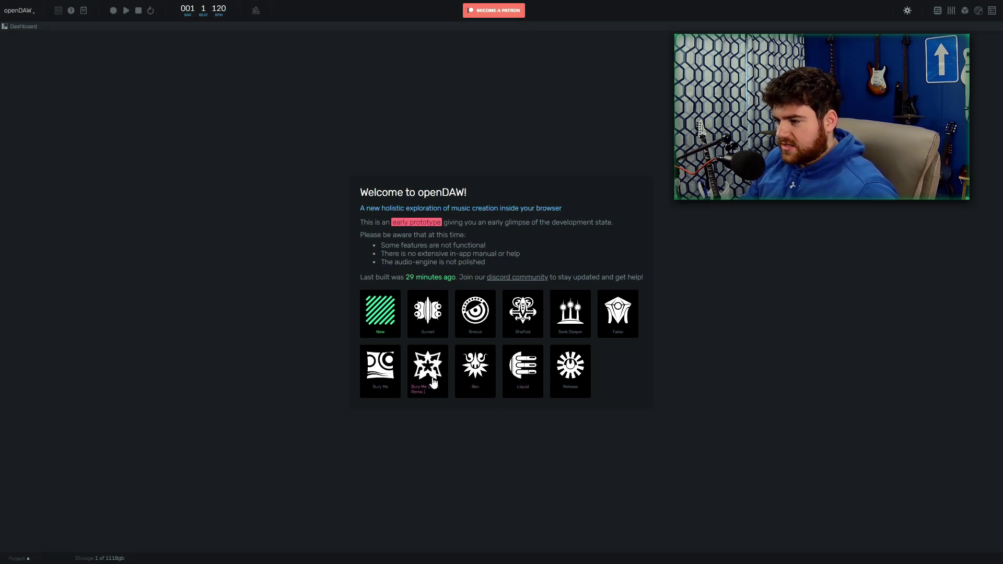
Open the Fatso demo project and enlarge the timeline area above the editor.
click(628, 313)
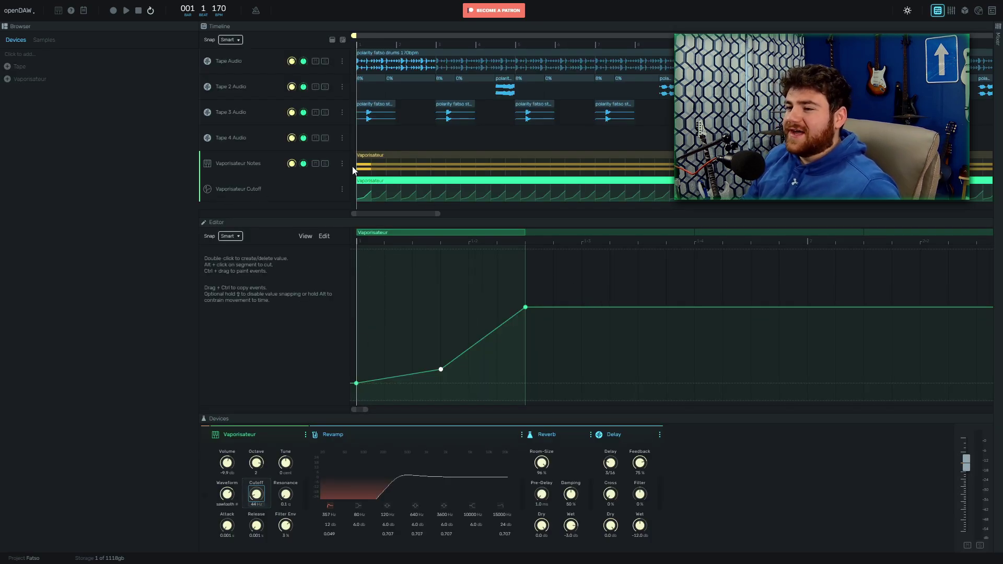
drag(405, 217, 408, 290)
drag(502, 138, 680, 123)
drag(574, 125, 560, 138)
drag(562, 139, 454, 137)
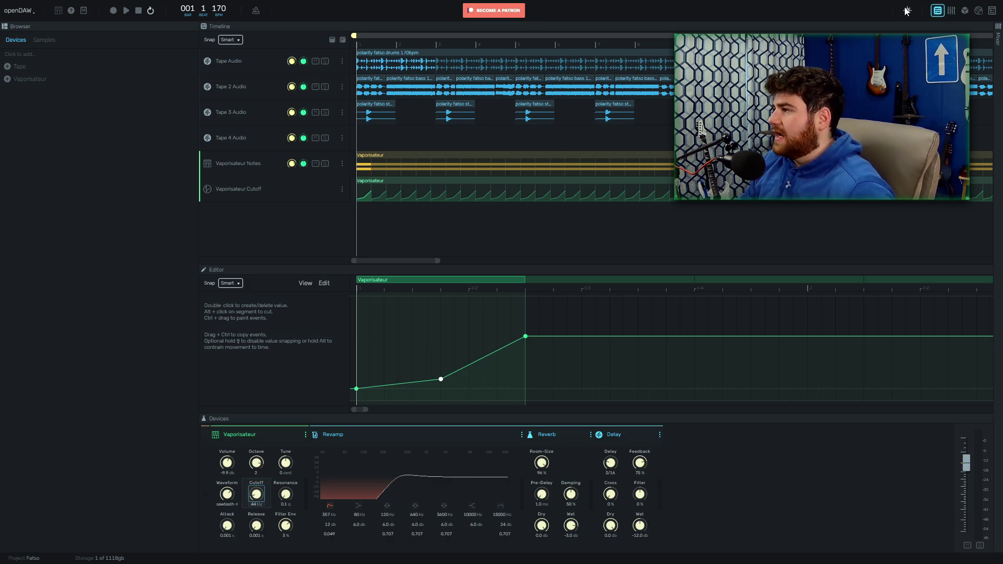
Expand the mixer, widen it to examine its channel strips, and collapse it again.
click(999, 30)
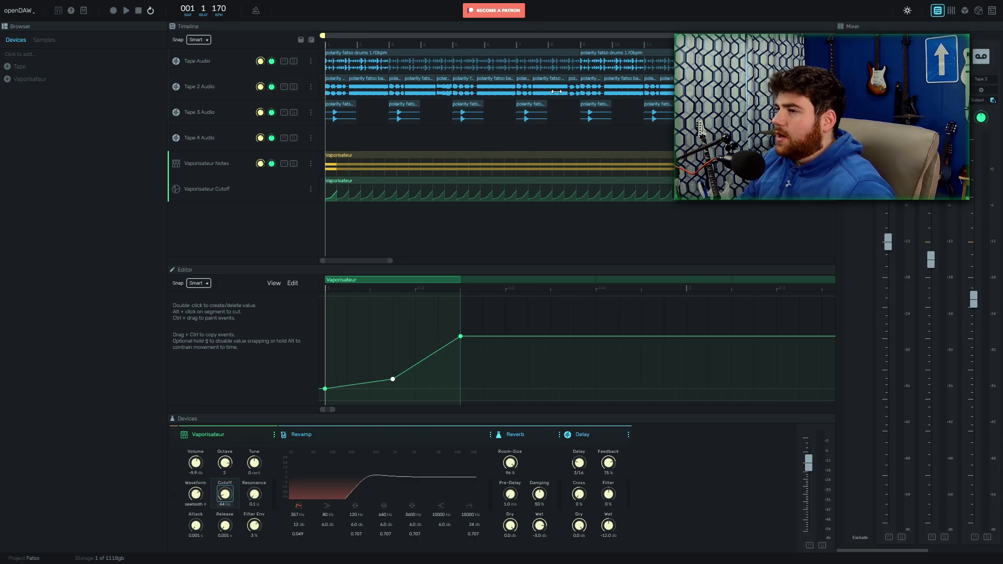
drag(838, 212, 634, 194)
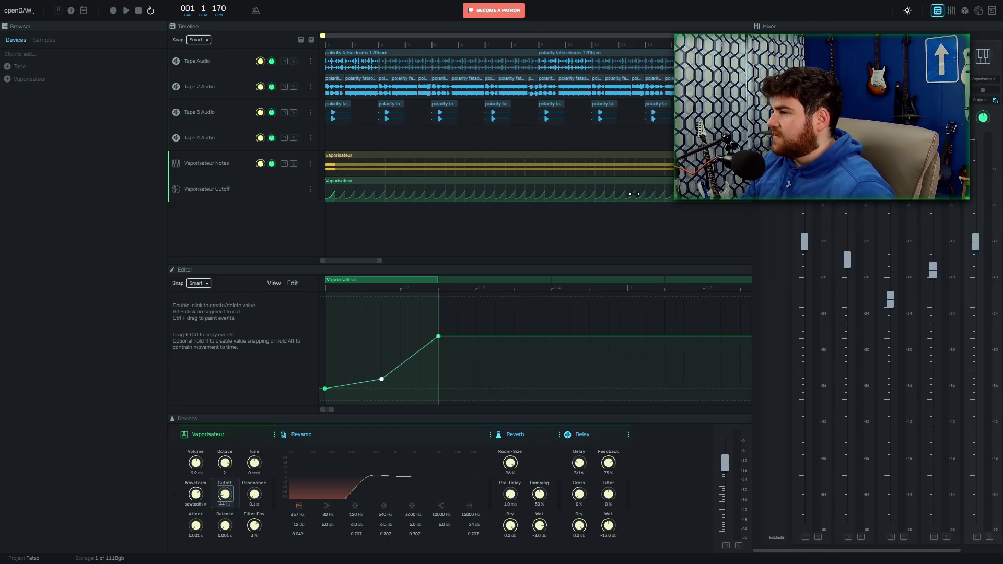
drag(508, 199, 982, 232)
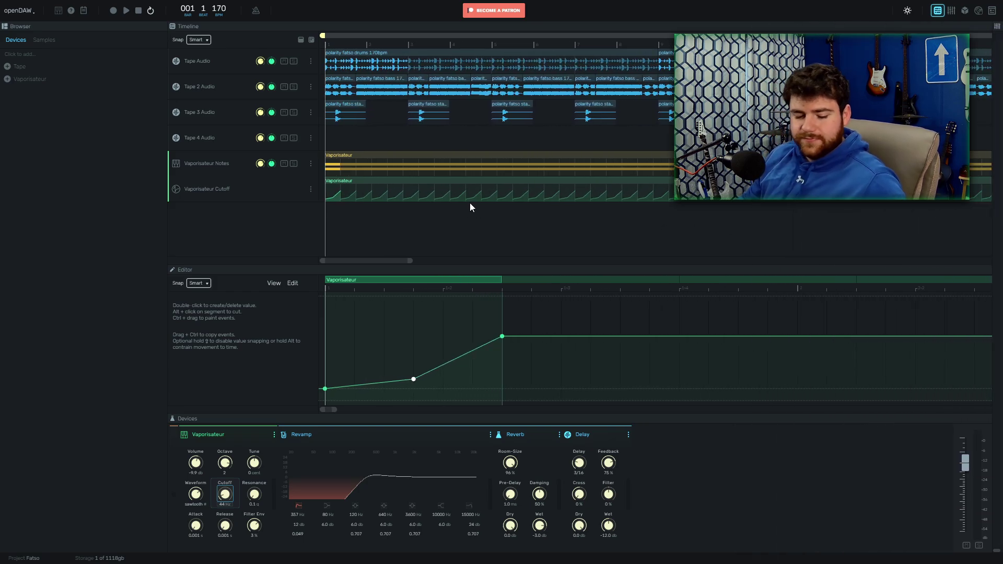
Play the arrangement from the start, stop it, and bring the beginning of the timeline back into view.
key(space)
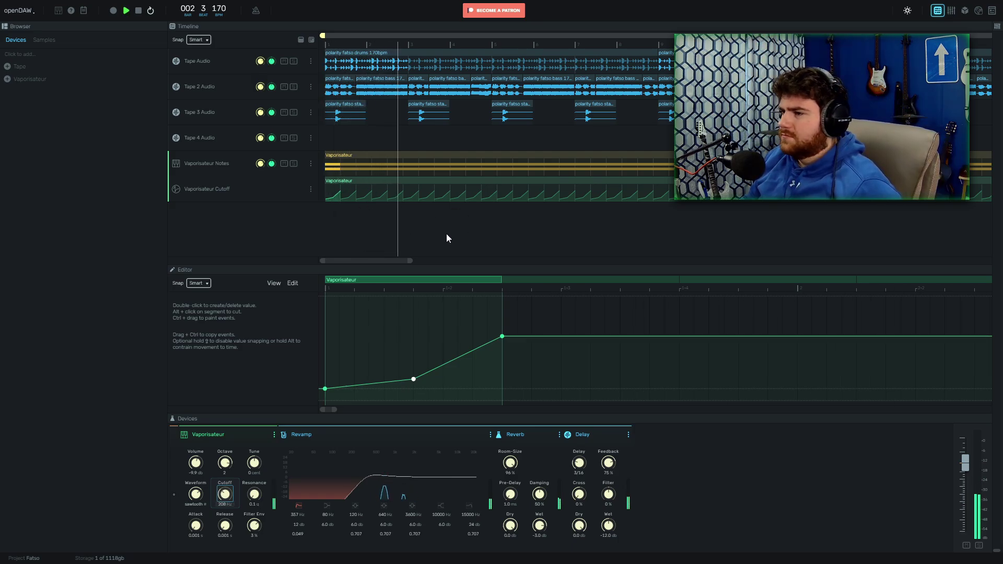
mouse_move(391, 261)
mouse_down()
mouse_move(437, 253)
mouse_move(399, 249)
mouse_up()
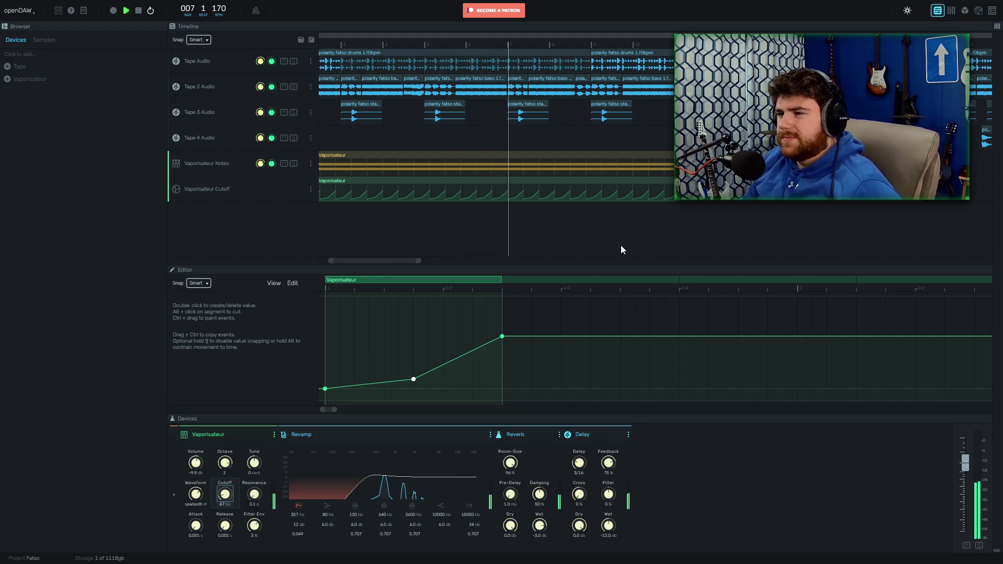
drag(399, 261, 409, 258)
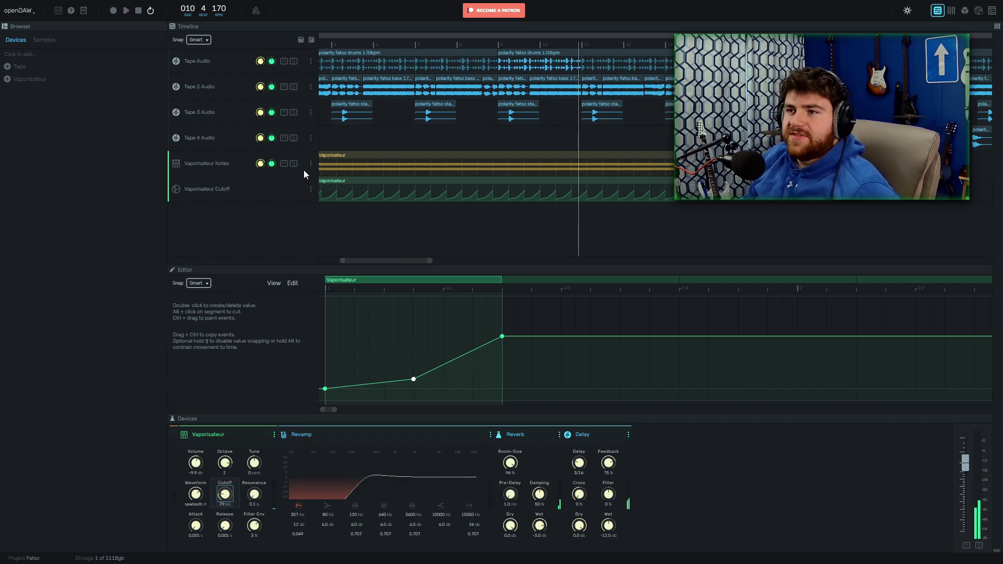
drag(380, 261, 315, 144)
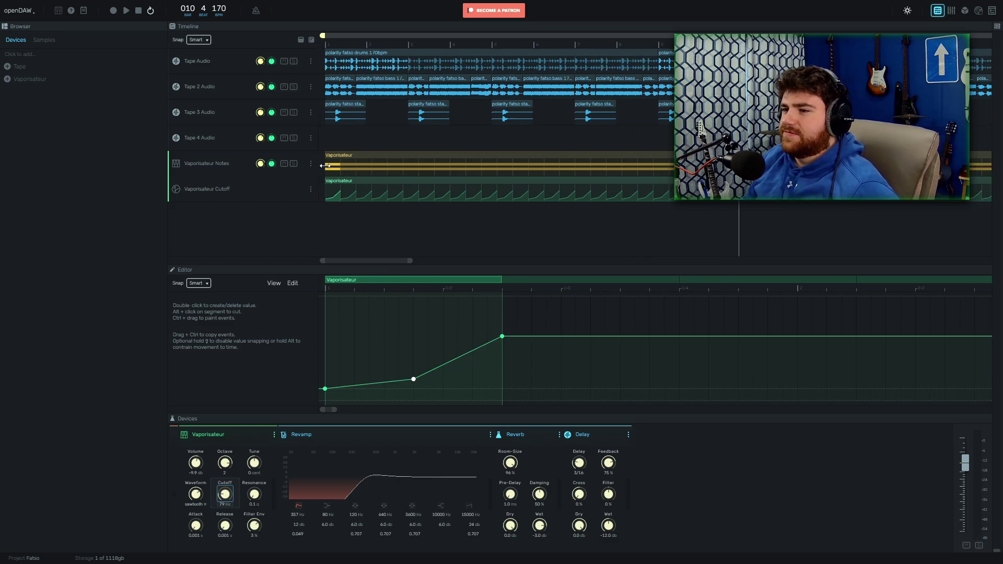
Solo the Tape 2 Audio track and play its opening bass regions twice from bar 1.
click(378, 92)
click(293, 86)
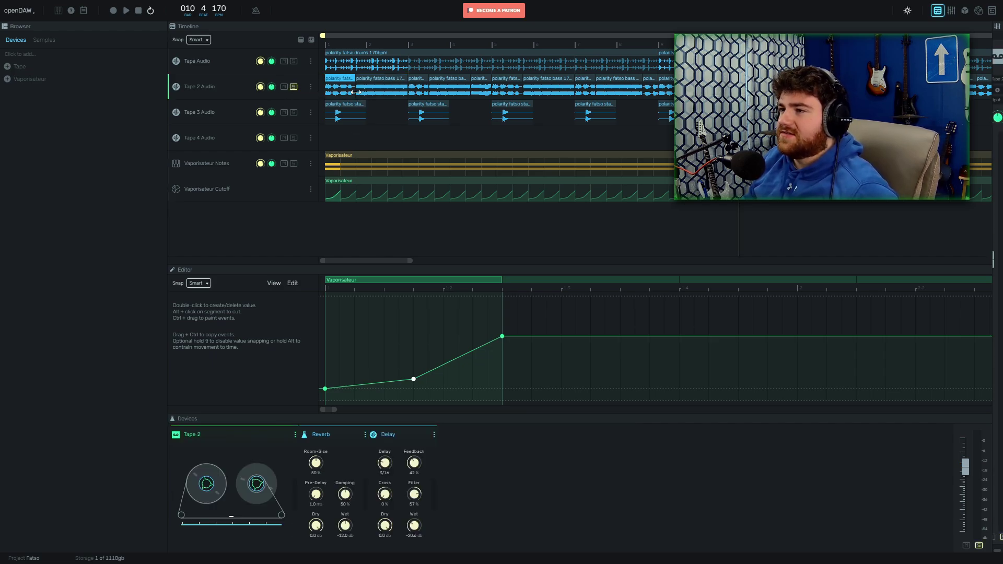
click(355, 41)
key(space)
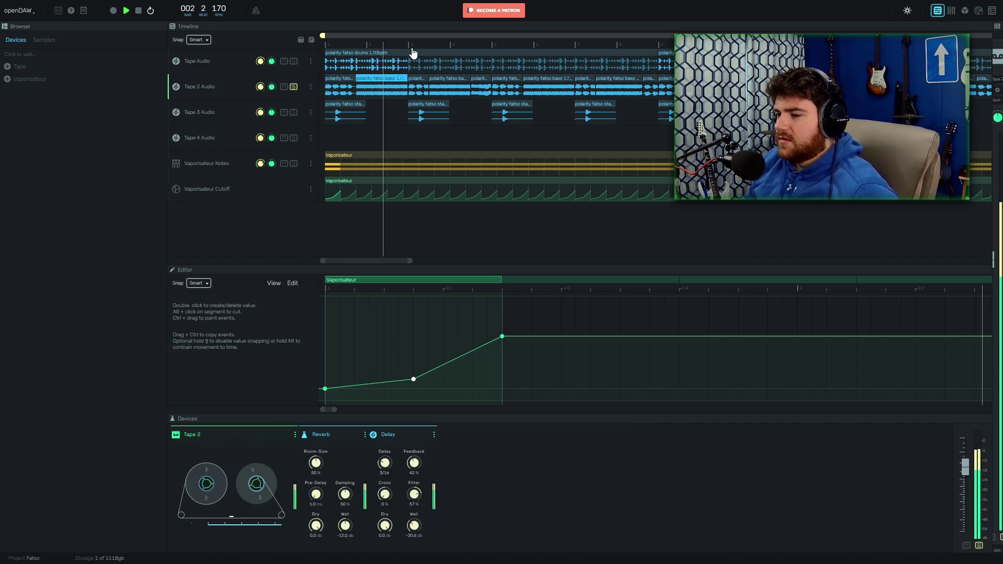
key(space)
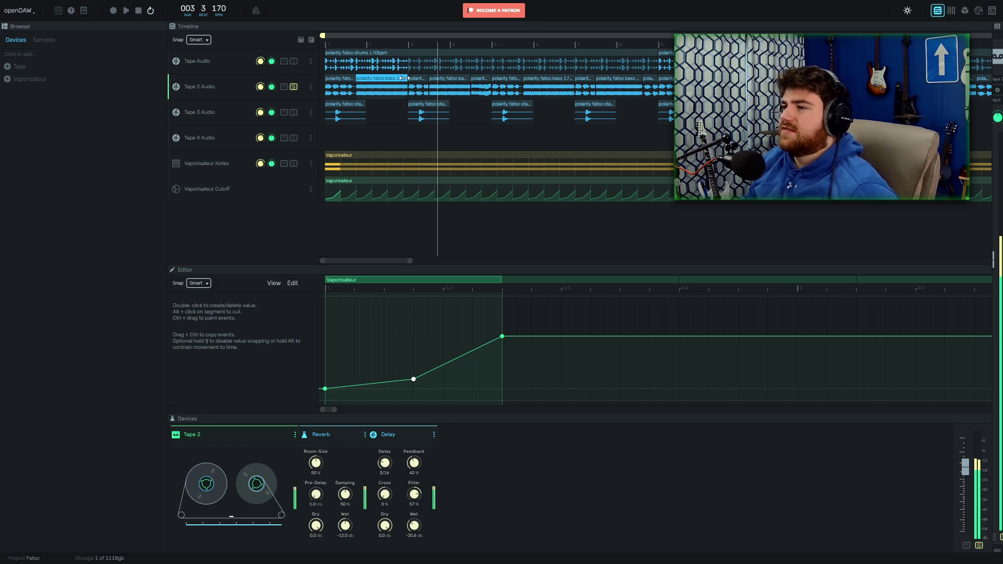
click(343, 45)
key(space)
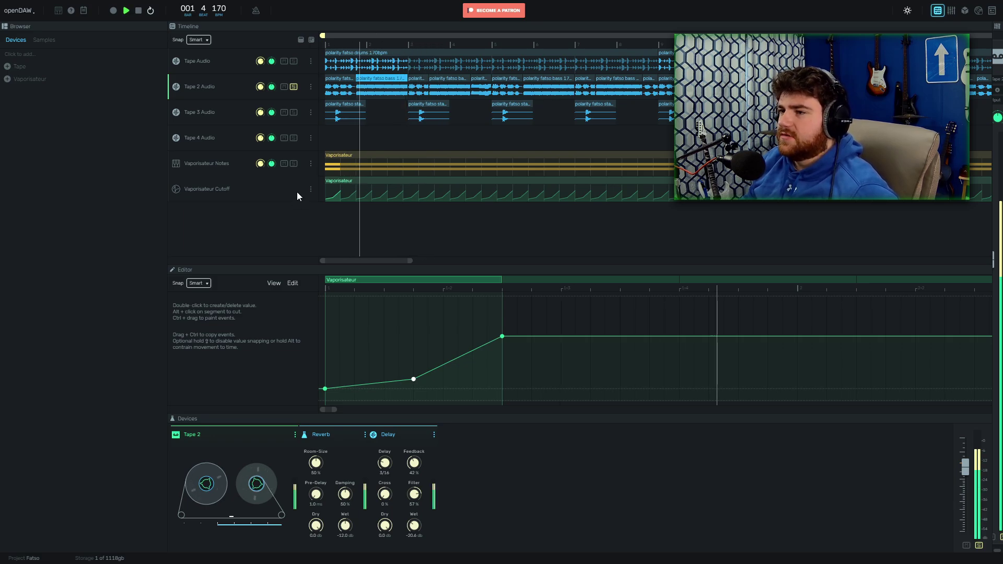
key(space)
Switch the solo from Tape 2 Audio to Vaporisateur Notes, play it from bar 1, and examine its devices and the output channel.
click(294, 163)
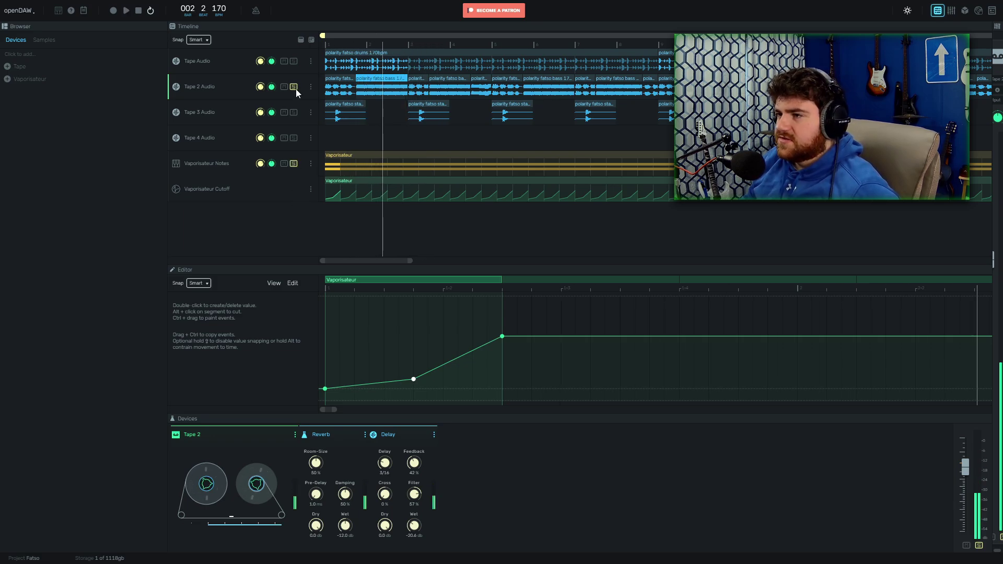
click(335, 46)
key(space)
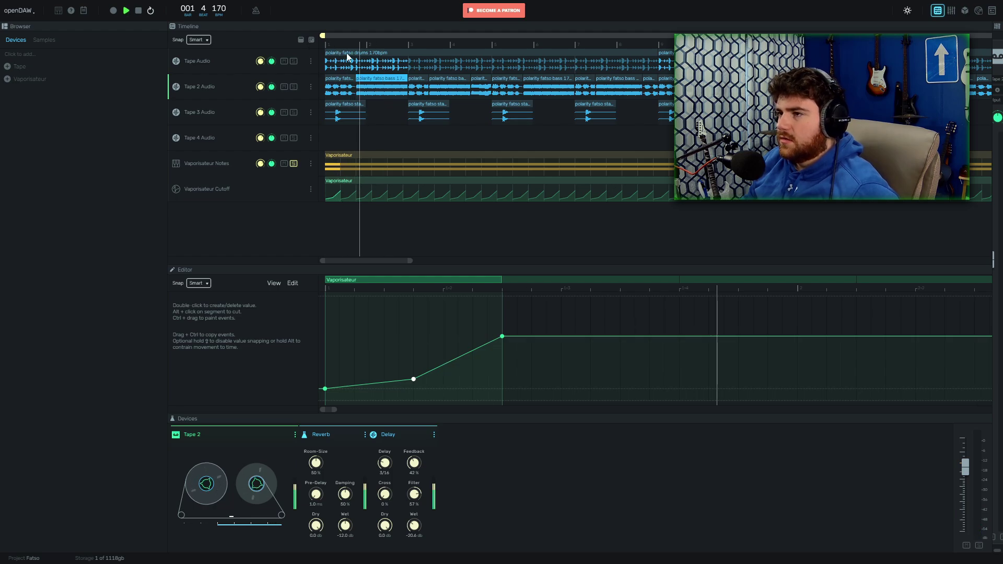
click(273, 184)
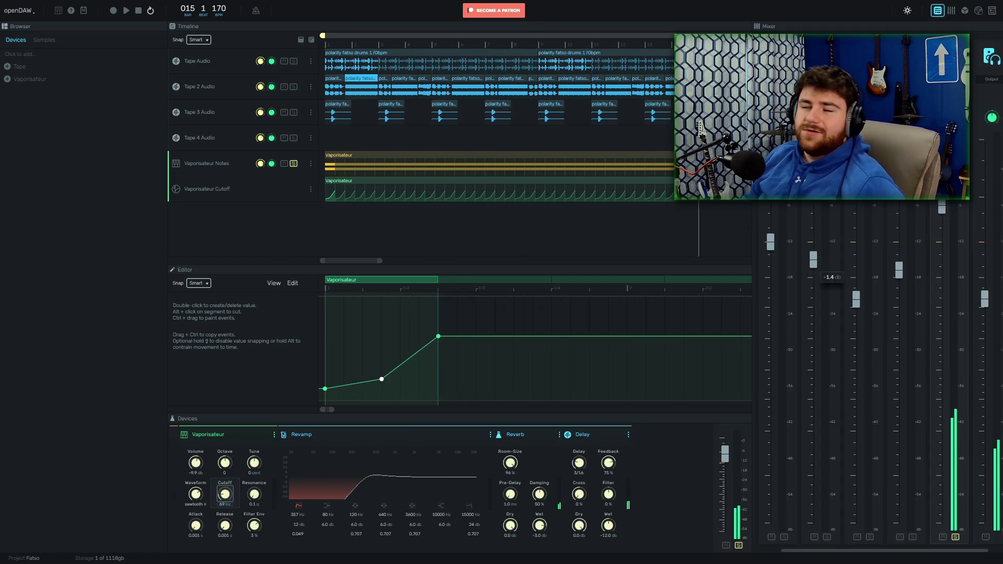
click(975, 91)
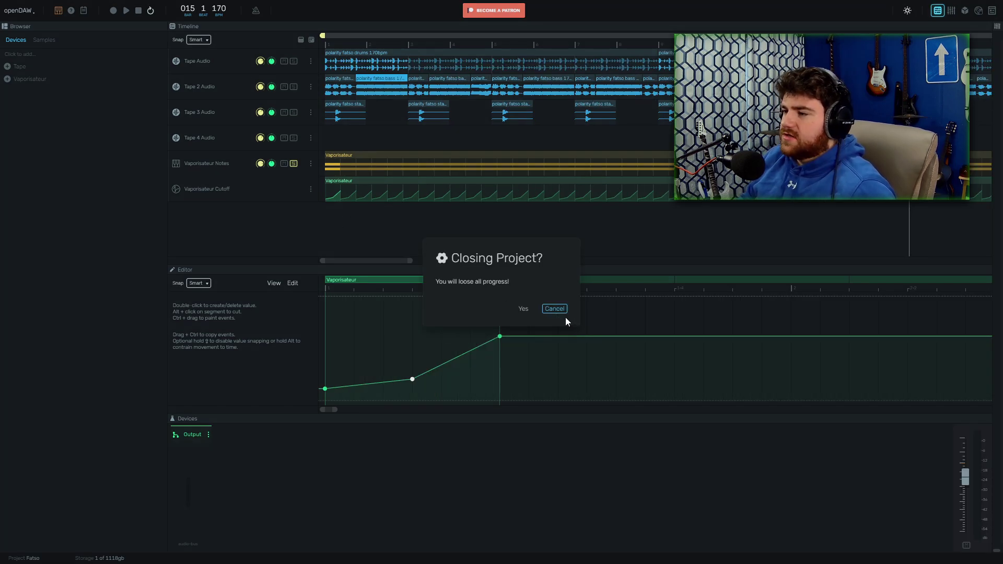
Close the Fatso project and open the Ben demo project.
click(555, 309)
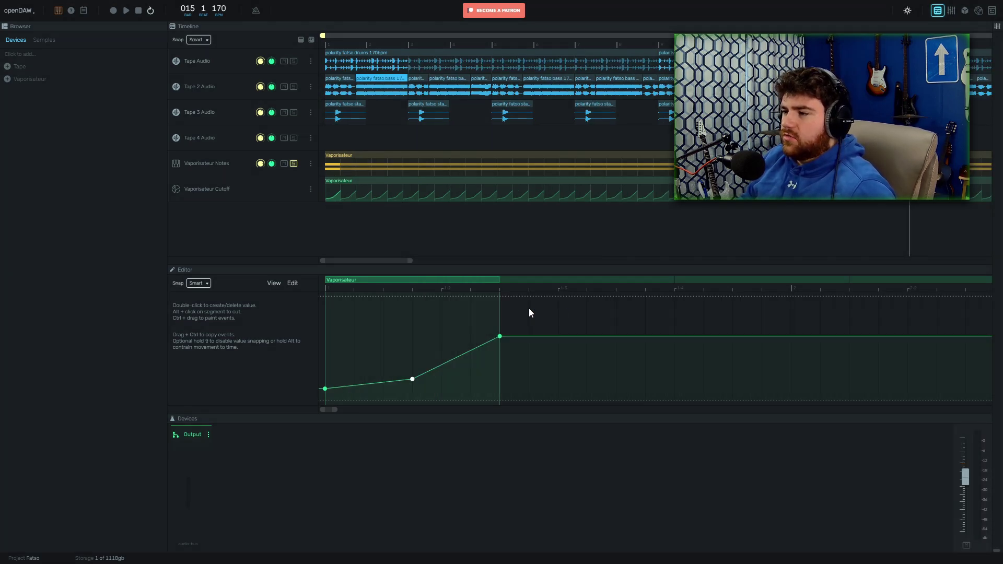
click(21, 11)
click(32, 42)
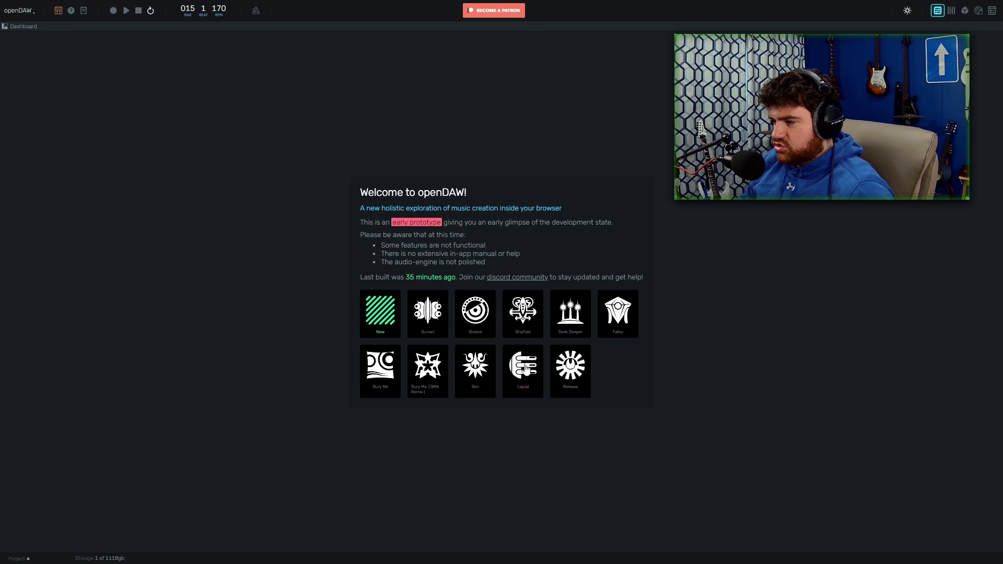
click(488, 364)
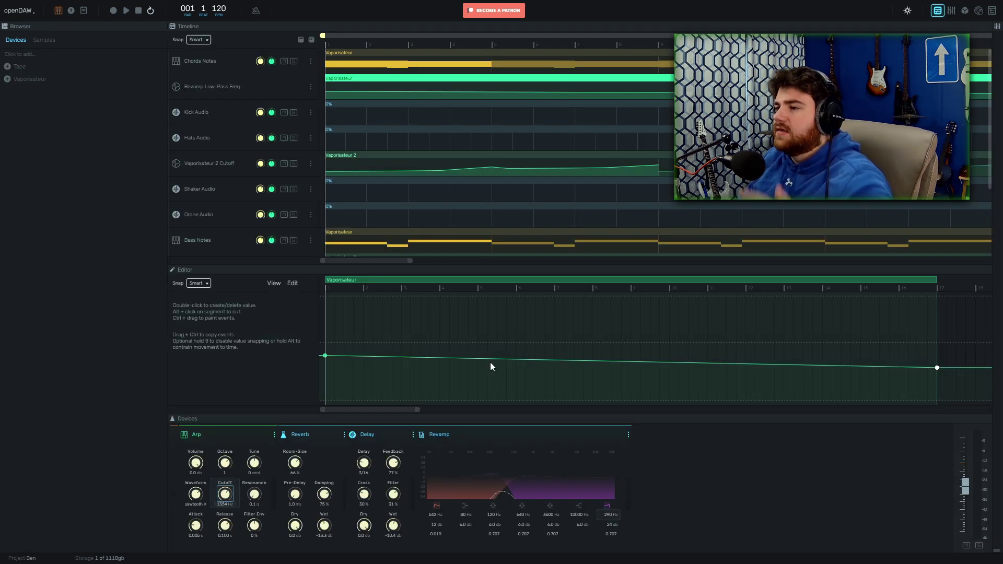
Play the opening bars of the arrangement, stop, and open the Chords Notes region in the note editor.
key(space)
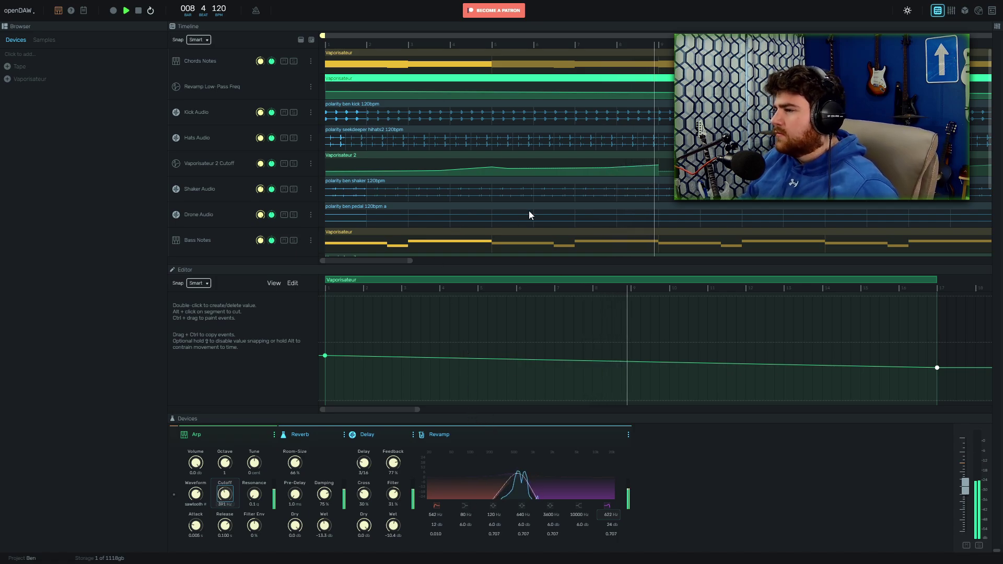
key(space)
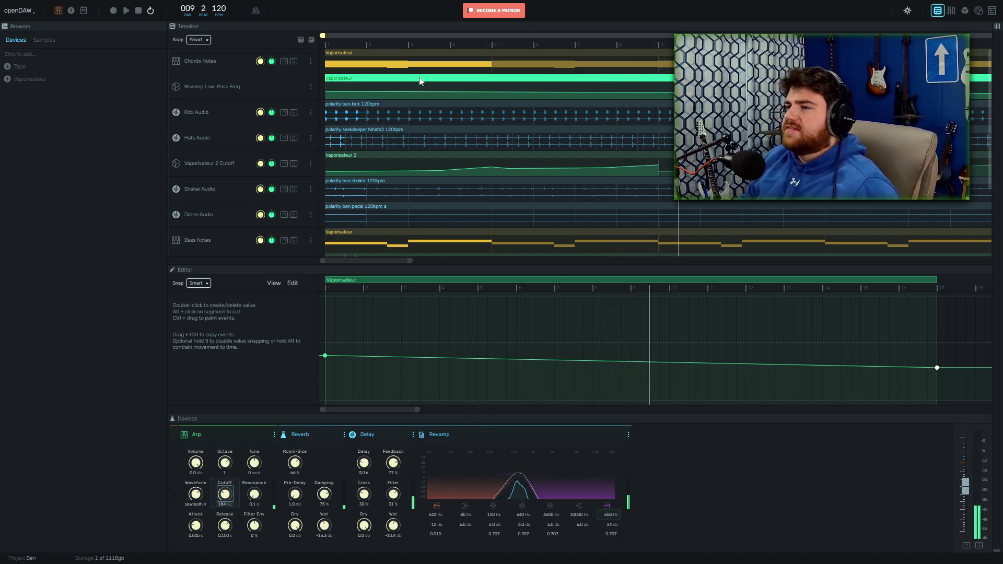
double_click(369, 63)
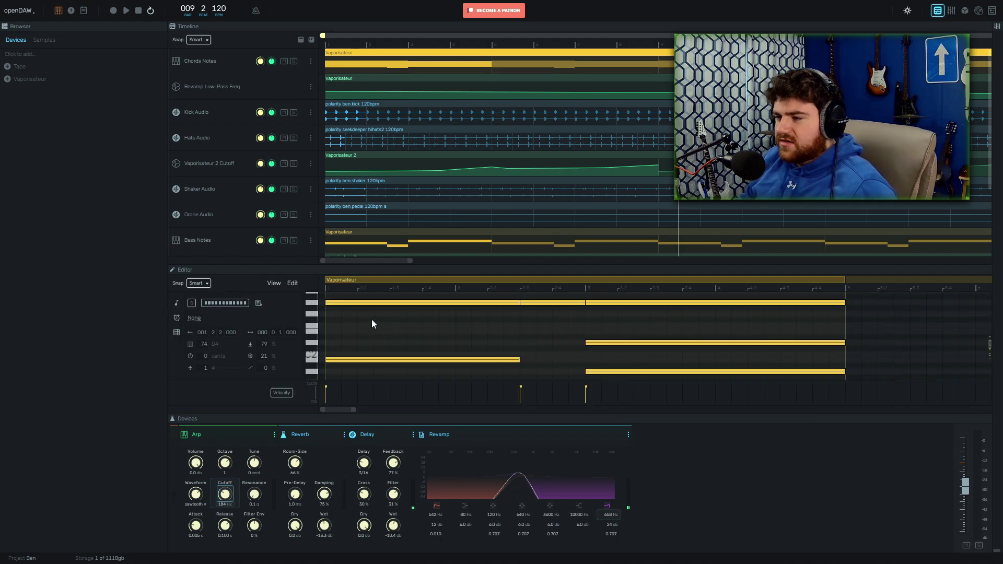
click(336, 303)
click(325, 343)
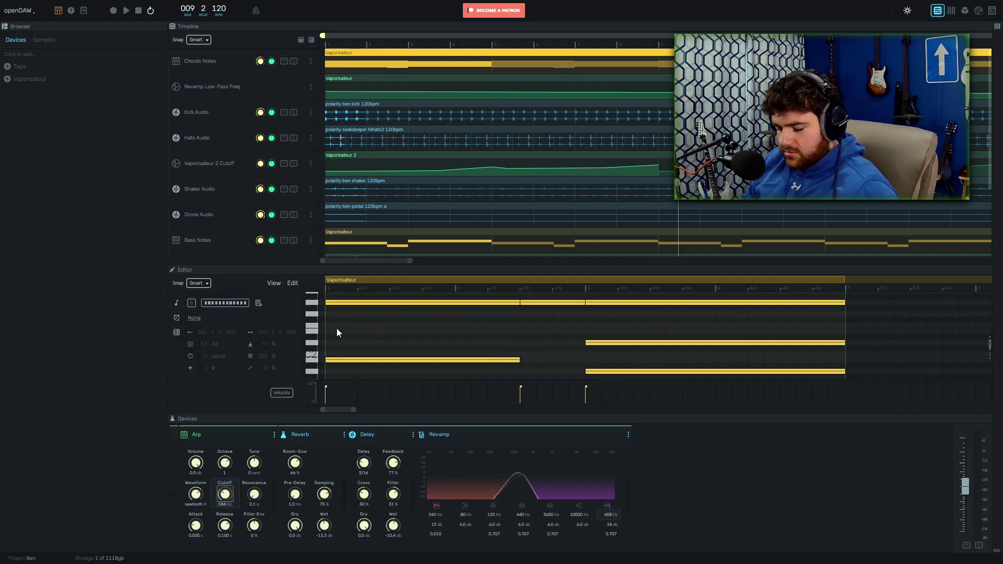
Add a scattering of short and long notes to the Chords Notes region from bar 1 to the start of bar 3.
mouse_move(338, 328)
mouse_down()
mouse_move(300, 321)
mouse_move(436, 321)
mouse_up()
ctrl+click(361, 343)
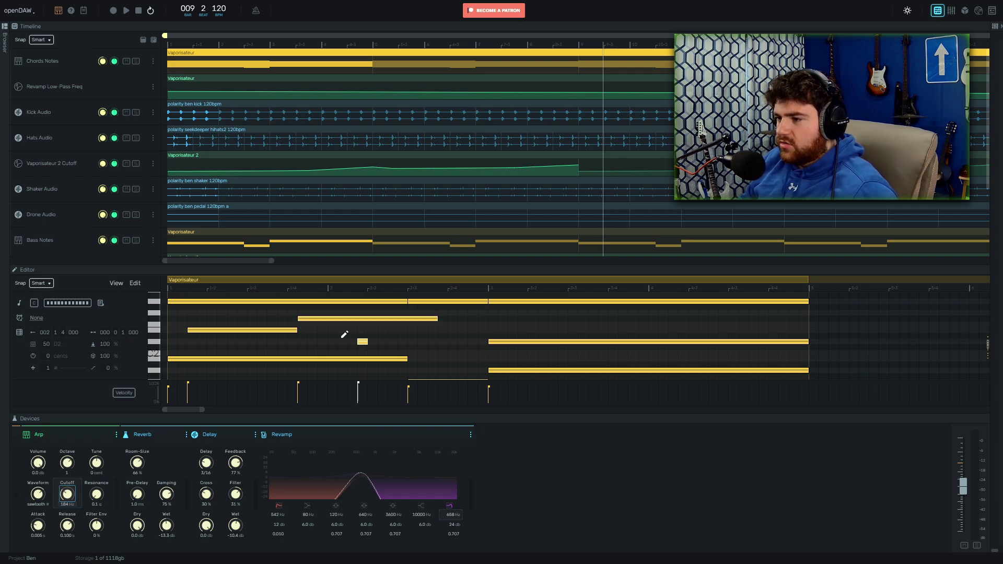
ctrl+click(351, 337)
ctrl+click(320, 337)
ctrl+click(301, 342)
ctrl+click(291, 343)
drag(370, 347, 435, 341)
ctrl+click(442, 330)
drag(472, 325, 513, 309)
ctrl+click(512, 319)
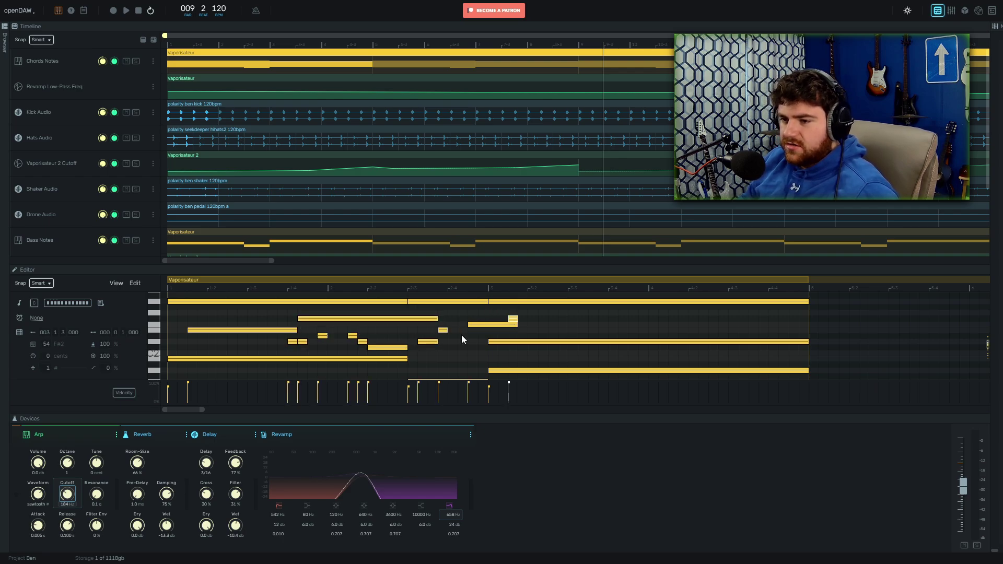
Add more short and long notes to the Chords Notes region from the end of bar 2 into bar 4.
click(463, 338)
ctrl+click(473, 353)
drag(463, 348, 475, 348)
ctrl+click(572, 353)
ctrl+click(553, 308)
ctrl+click(582, 319)
drag(673, 330, 715, 330)
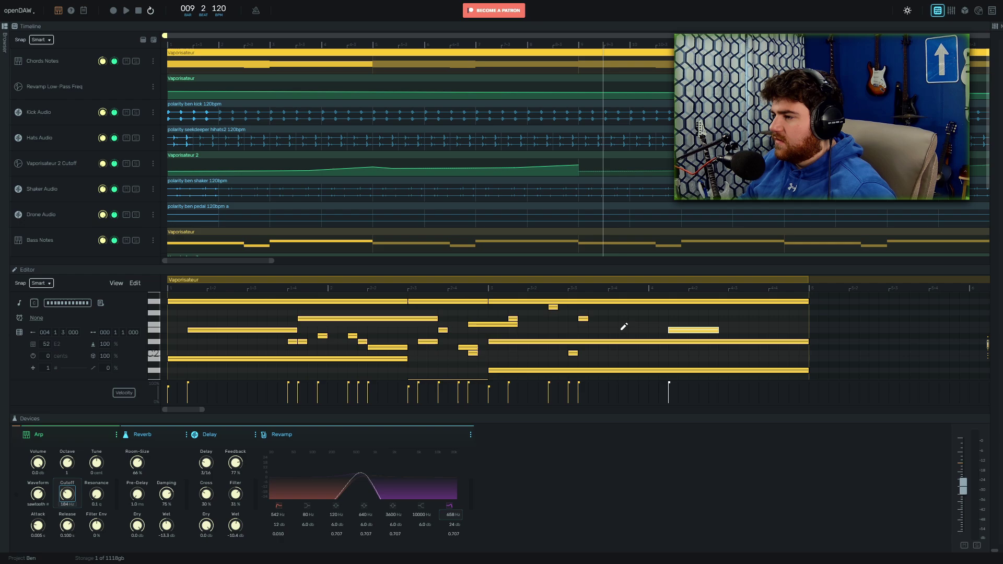
ctrl+click(643, 324)
drag(572, 336, 674, 336)
drag(573, 330, 615, 331)
Play the arrangement with the edited chords and enlarge the note editor.
key(space)
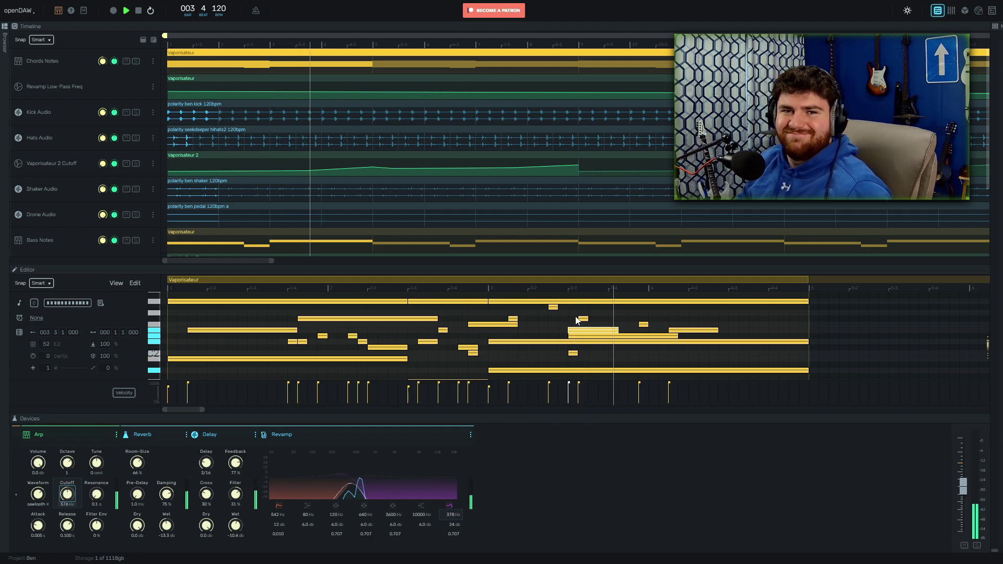
drag(217, 265, 212, 171)
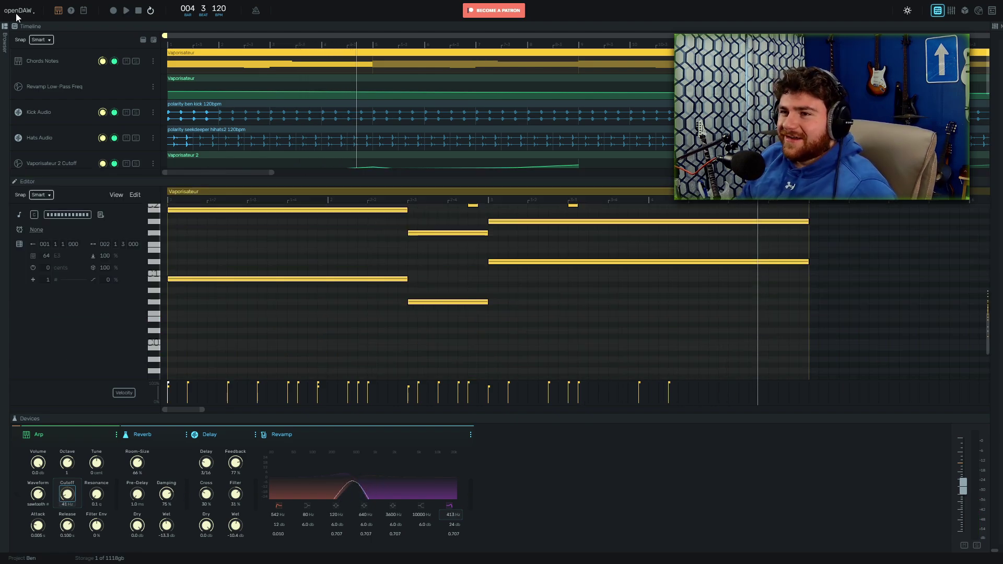
Close the Ben project and open the SeekDeeper demo project.
click(18, 13)
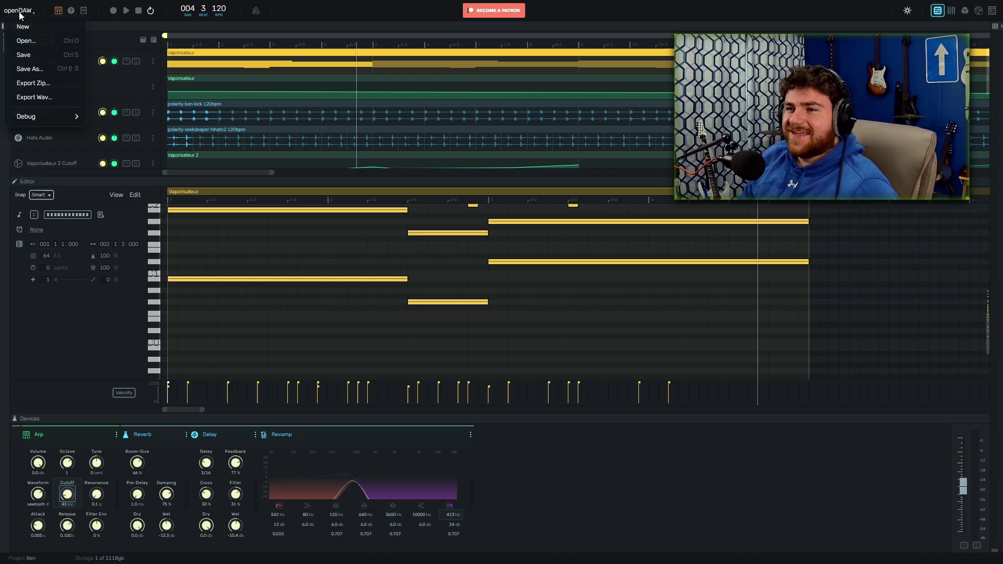
click(37, 42)
click(553, 309)
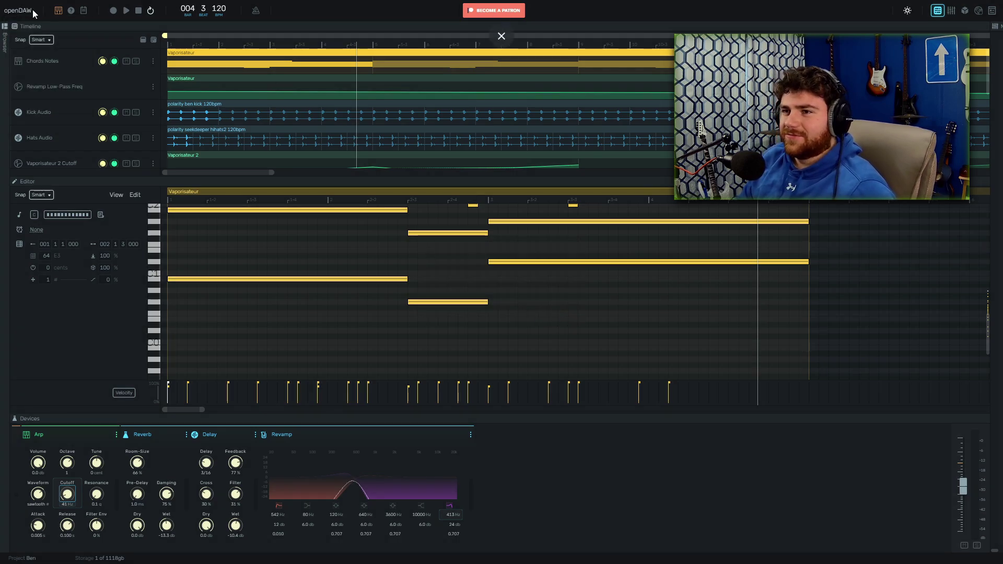
click(16, 10)
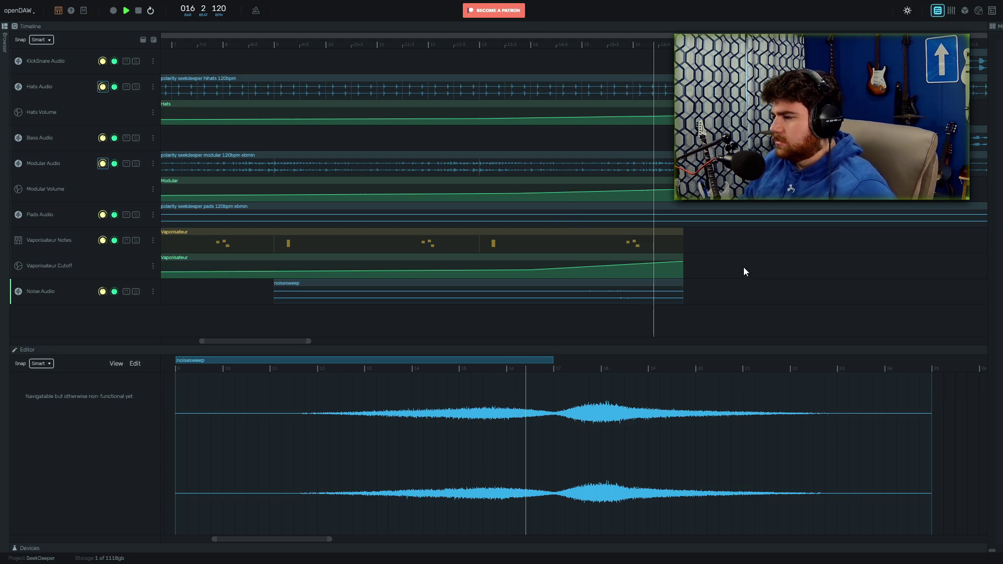
Show the whole arrangement in the timeline, select the kick-snare region, and solo the KickSnare Audio track.
scroll(754, 288, down, 5)
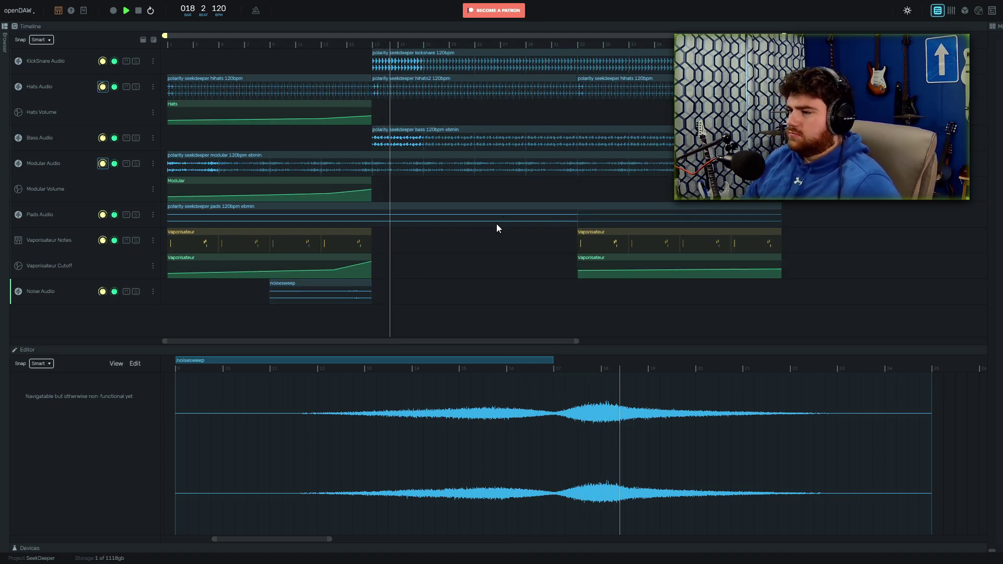
click(454, 58)
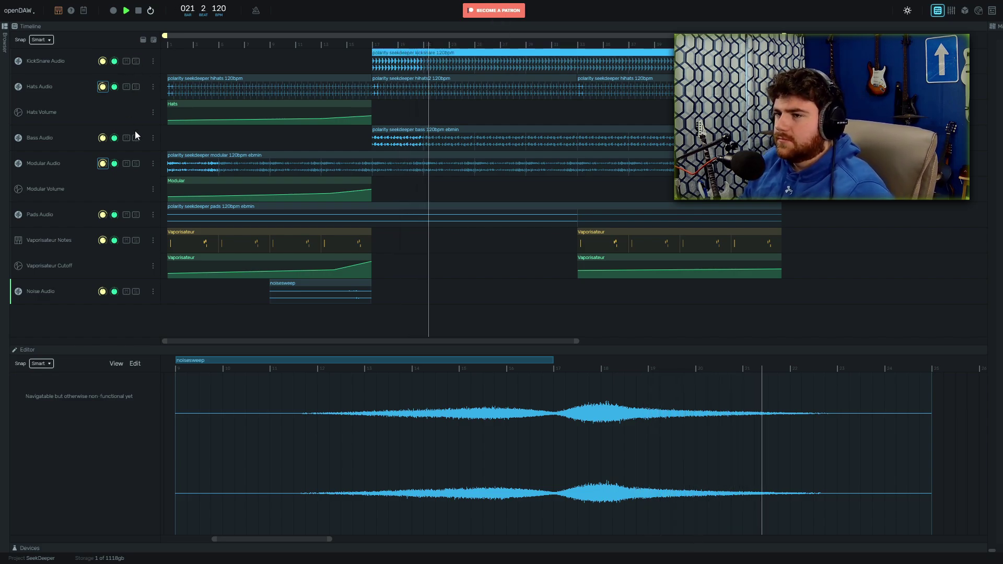
click(135, 61)
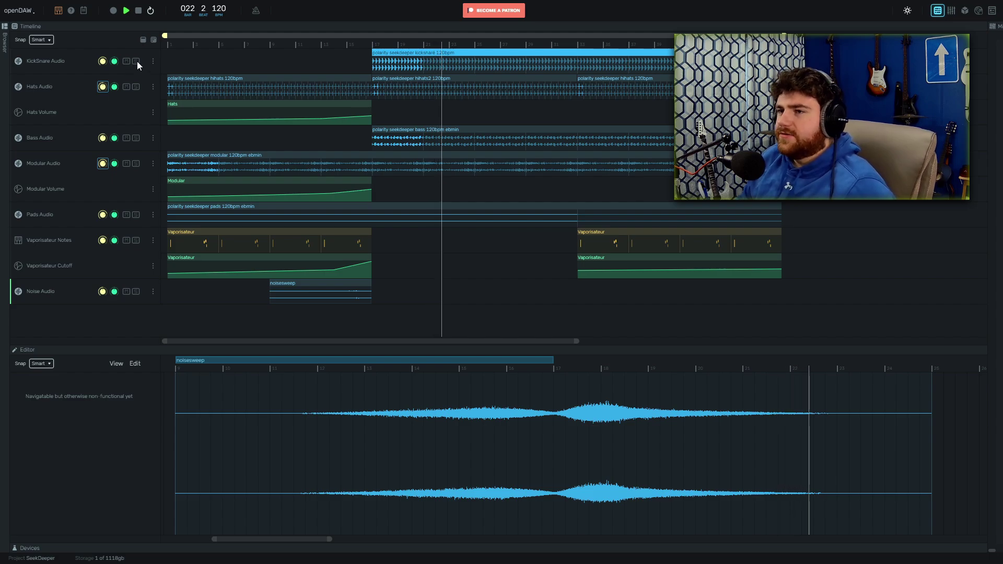
Check the KickSnare Audio track's device chain, hide it again and open the track's kick-snare region for editing.
click(58, 63)
key(d)
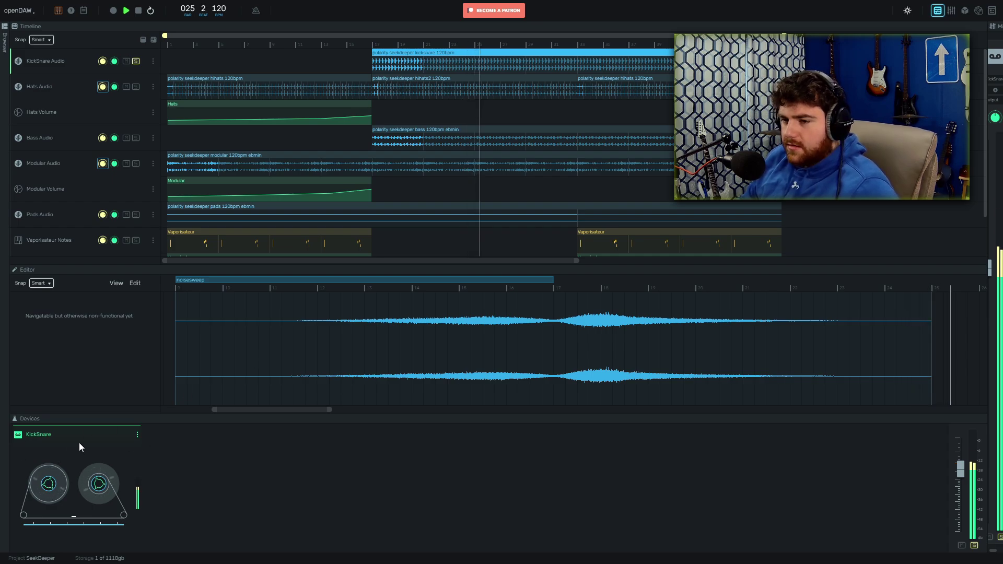
key(d)
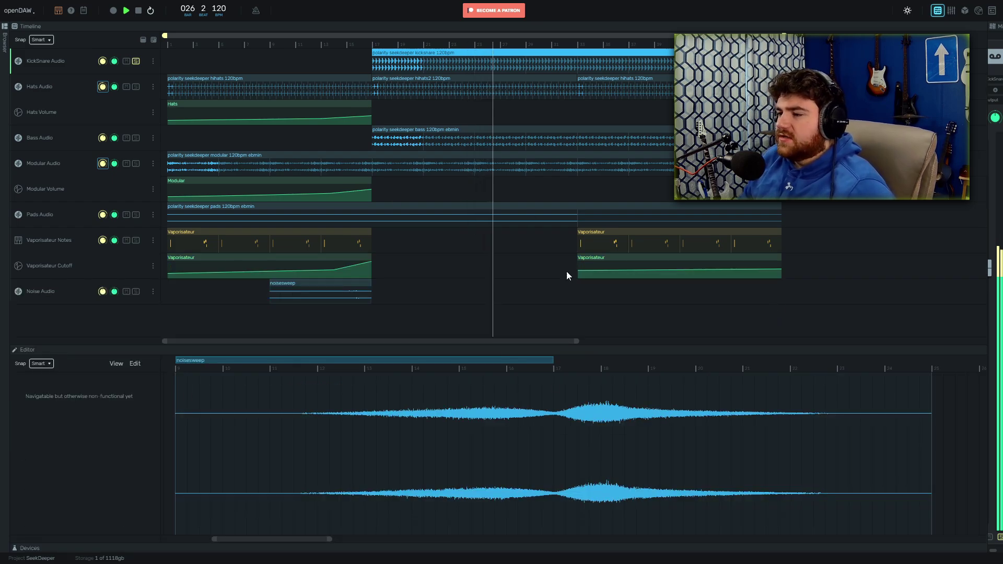
double_click(412, 67)
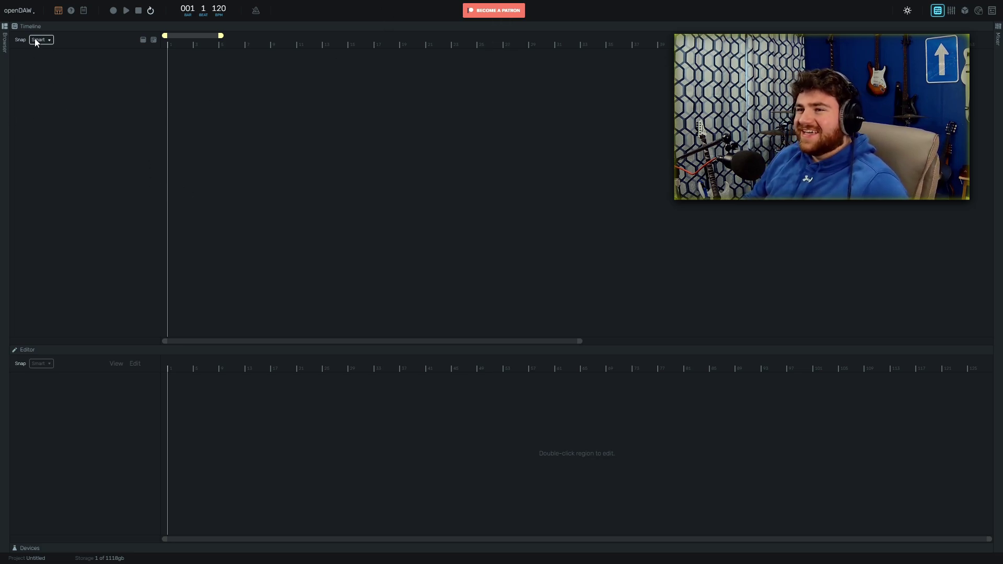
Open the browser in the empty project and add a Tape instrument from the device list.
click(6, 37)
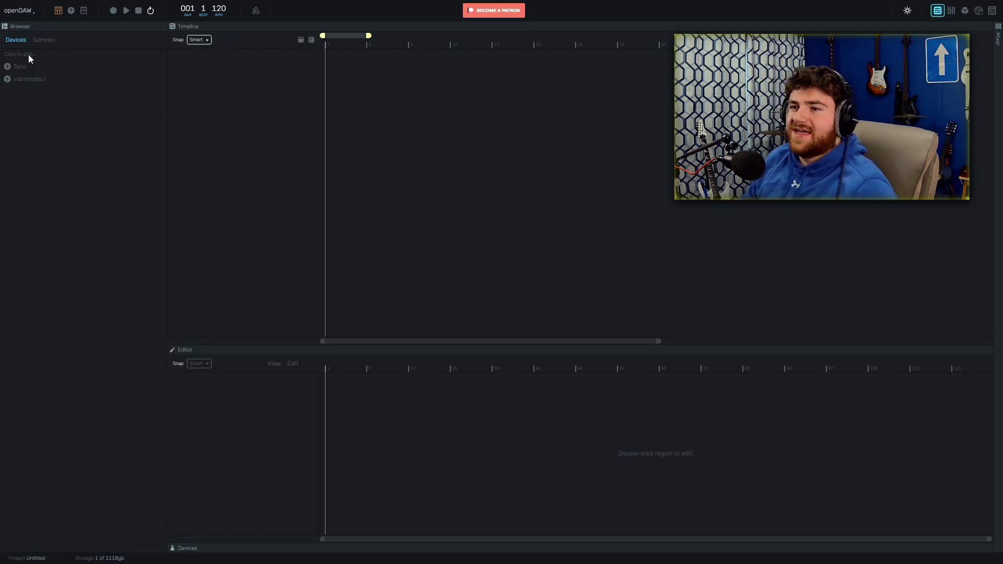
click(13, 68)
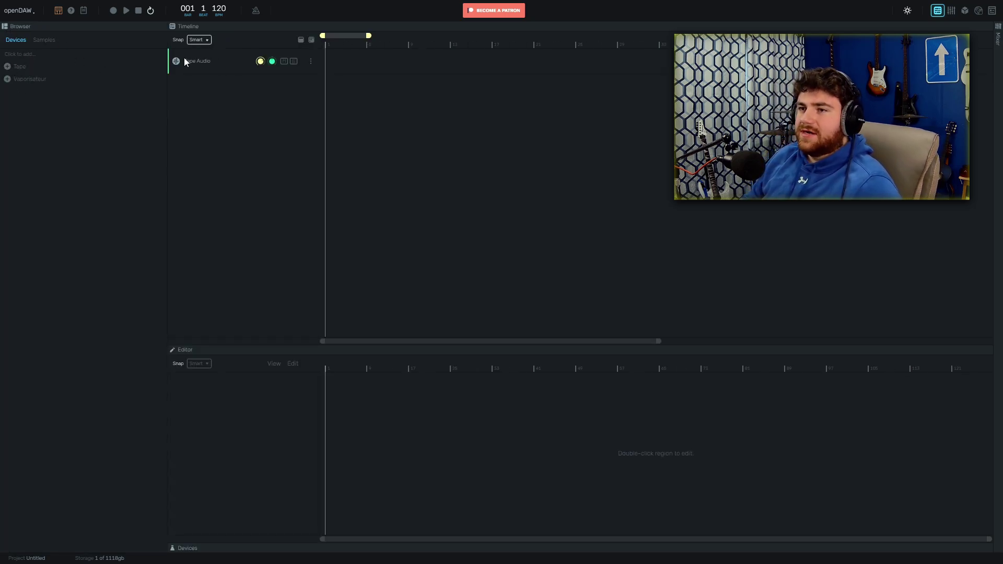
click(45, 39)
click(19, 39)
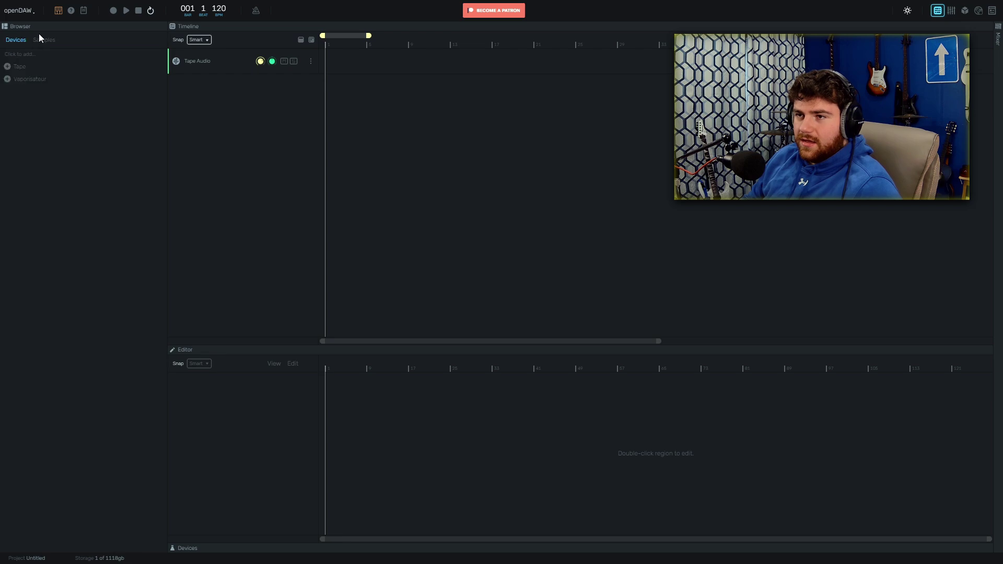
Browse the sample library and audition BVKER drum and melody loops and the BV_PULSE percussion loop.
click(41, 40)
click(84, 216)
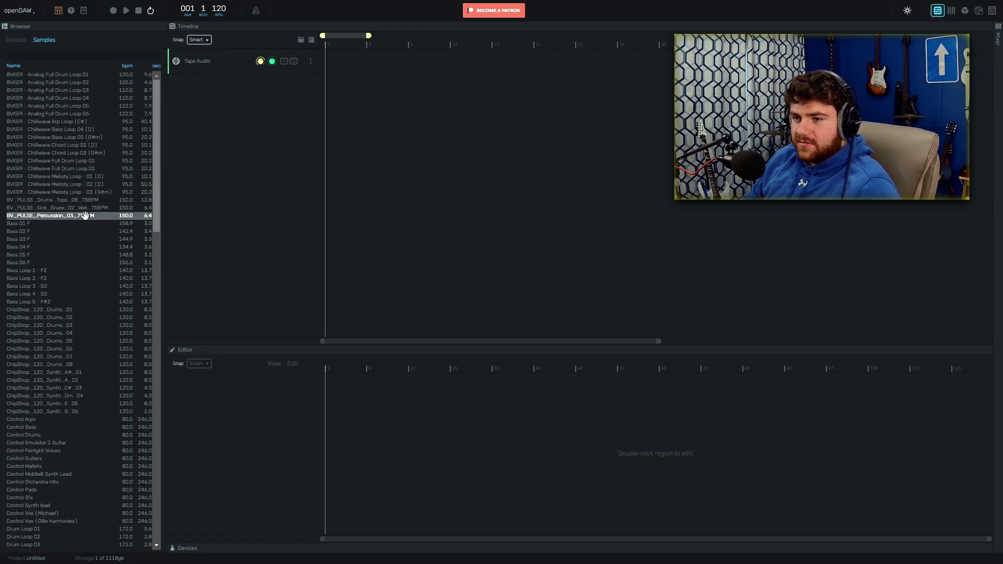
click(66, 106)
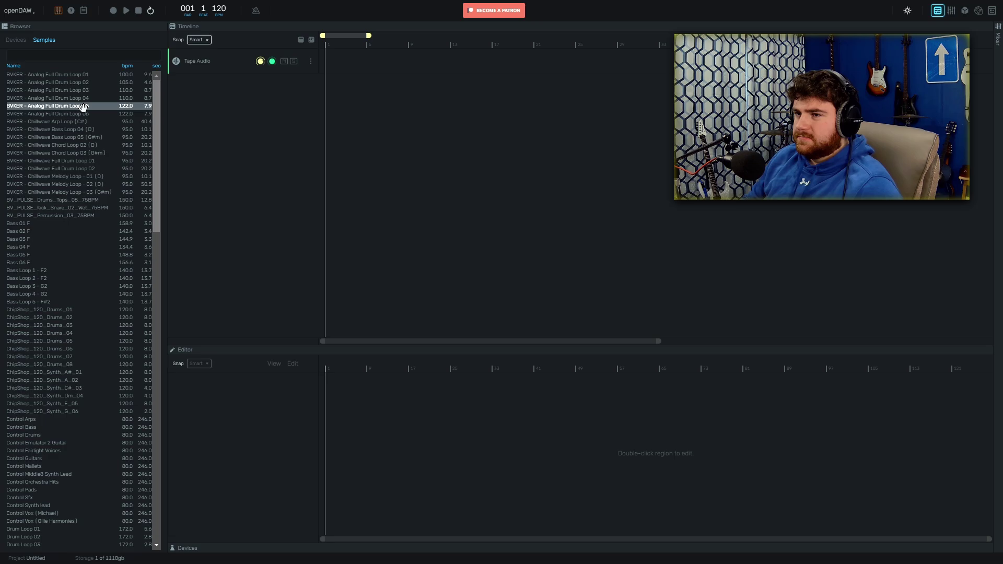
click(72, 90)
scroll(85, 186, down, 10)
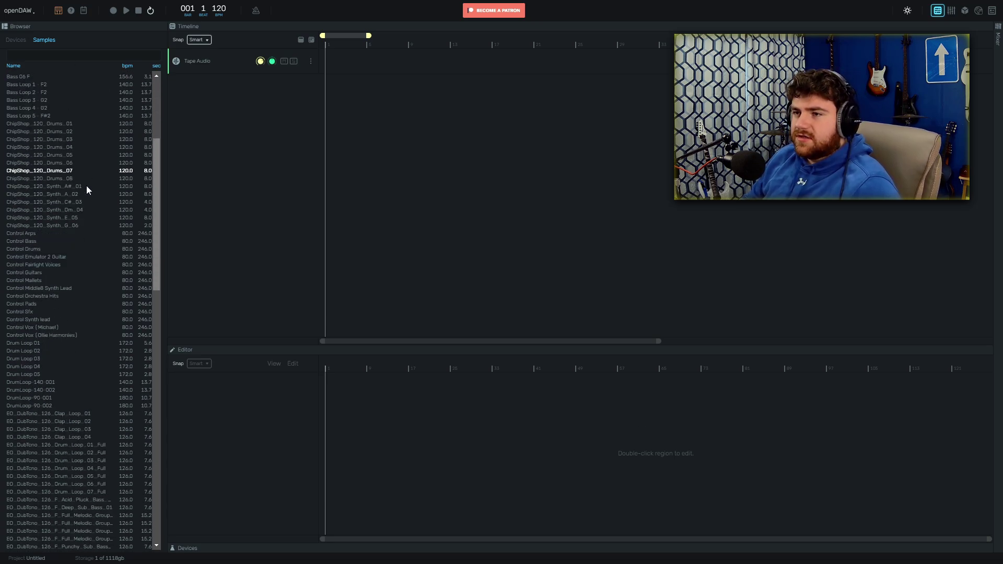
scroll(77, 264, up, 10)
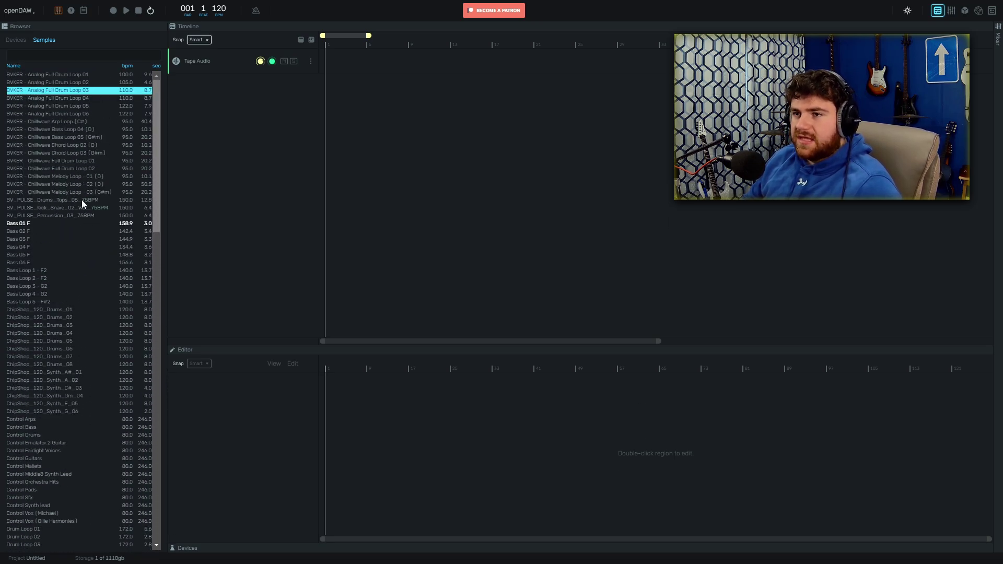
click(64, 169)
click(82, 175)
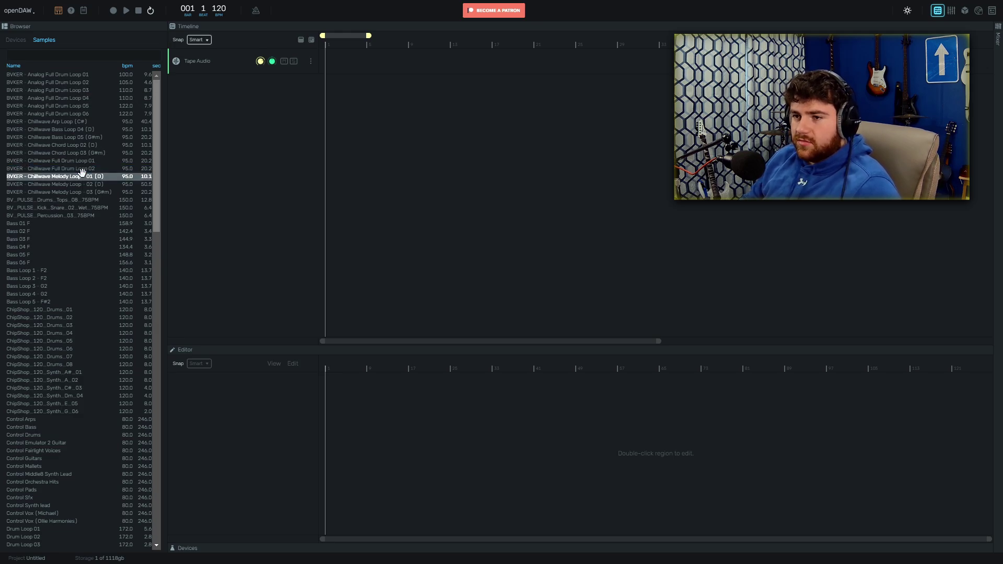
click(75, 168)
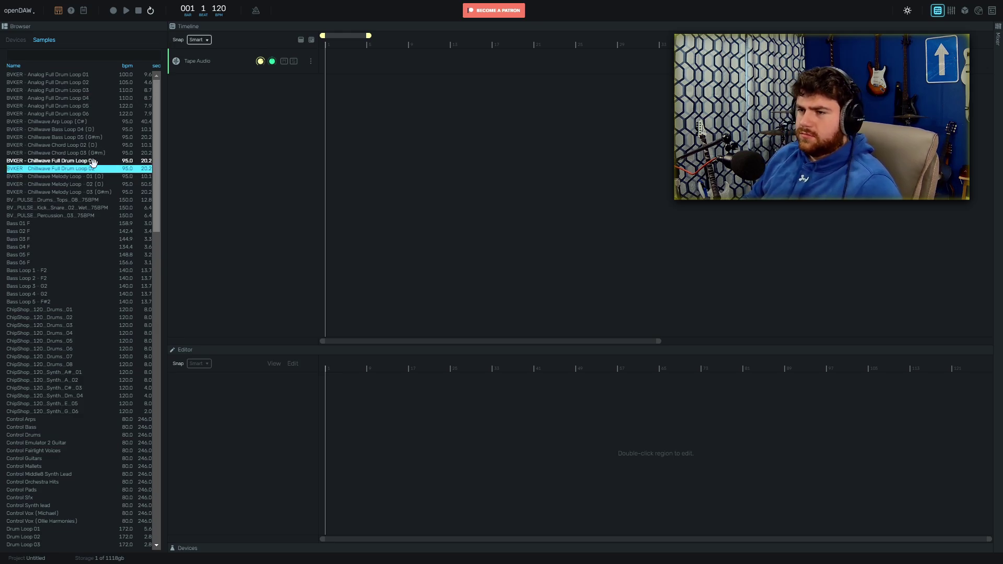
Stop playback, audition the Control Synth lead and a Control Vox sample, and look through the rest of the sample list.
scroll(114, 254, up, 5)
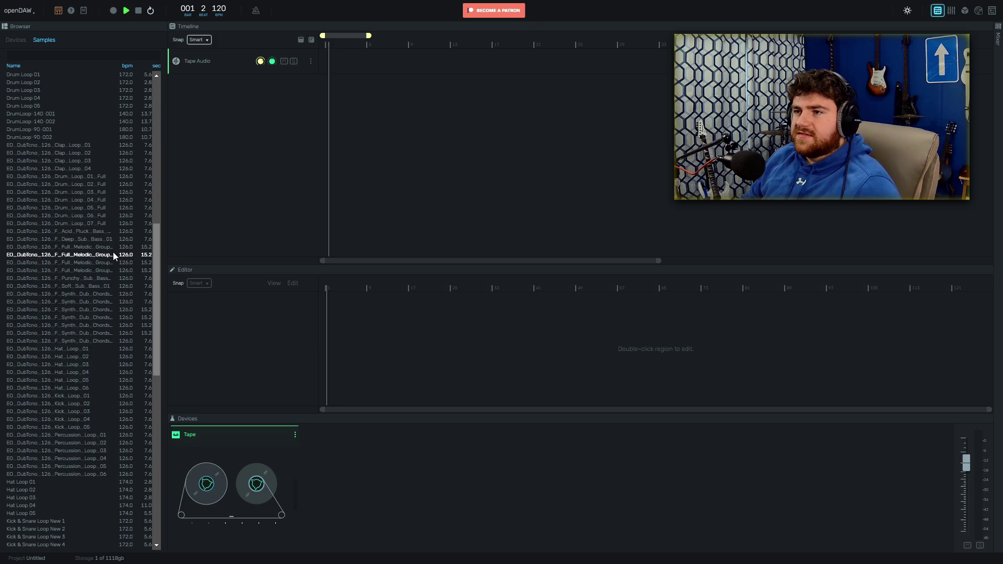
key(space)
scroll(97, 190, down, 8)
scroll(72, 151, up, 9)
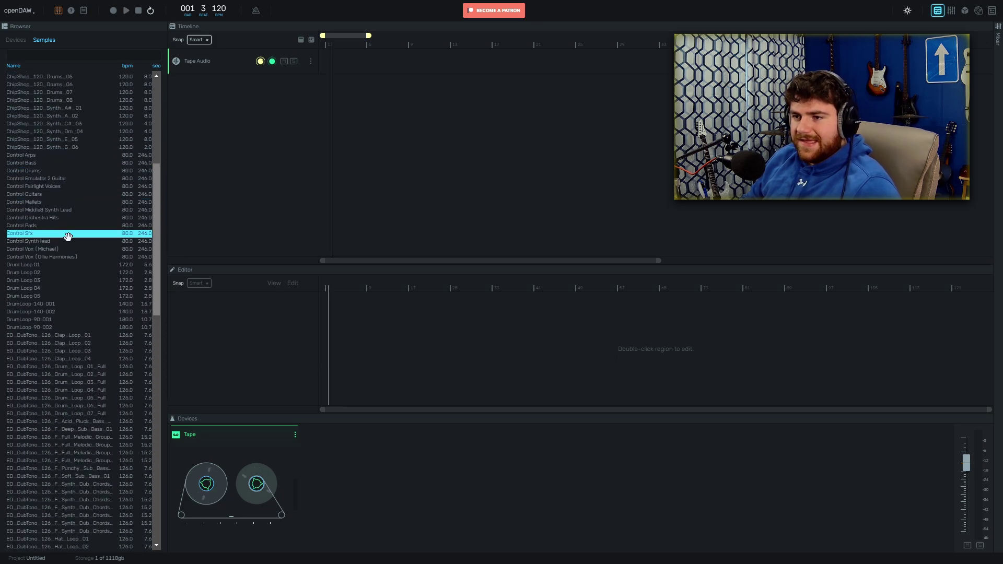
click(63, 240)
click(83, 249)
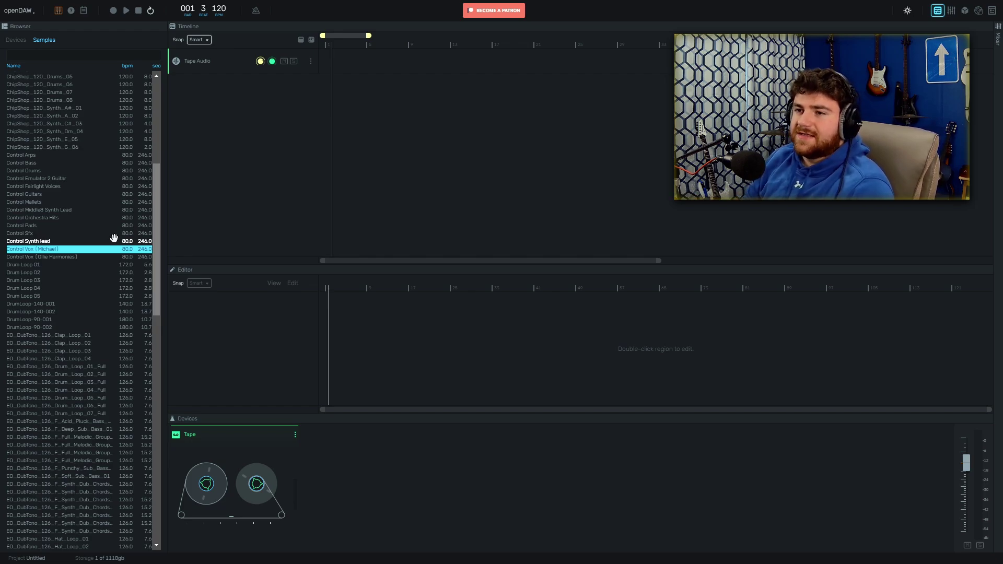
scroll(11, 273, up, 9)
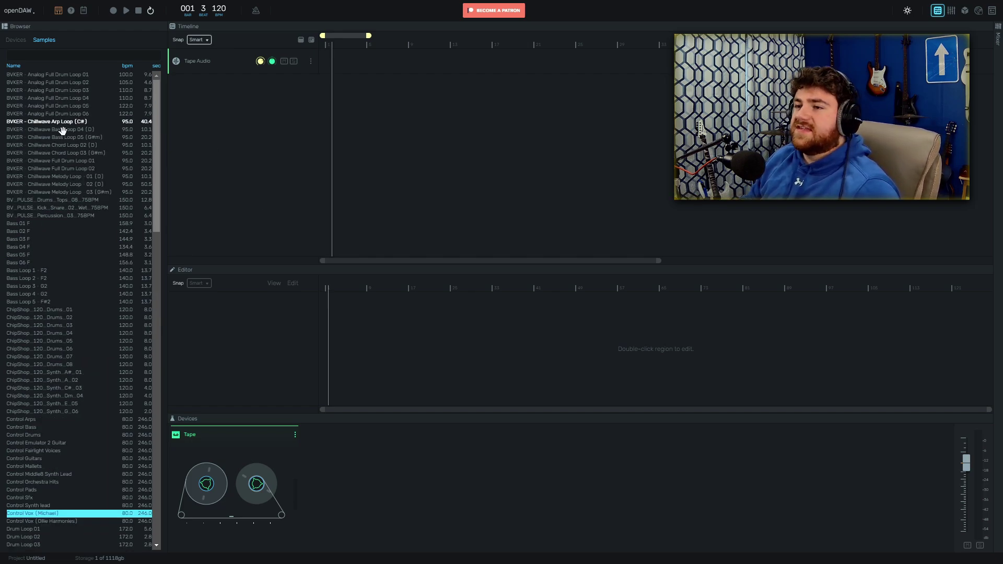
scroll(61, 370, down, 20)
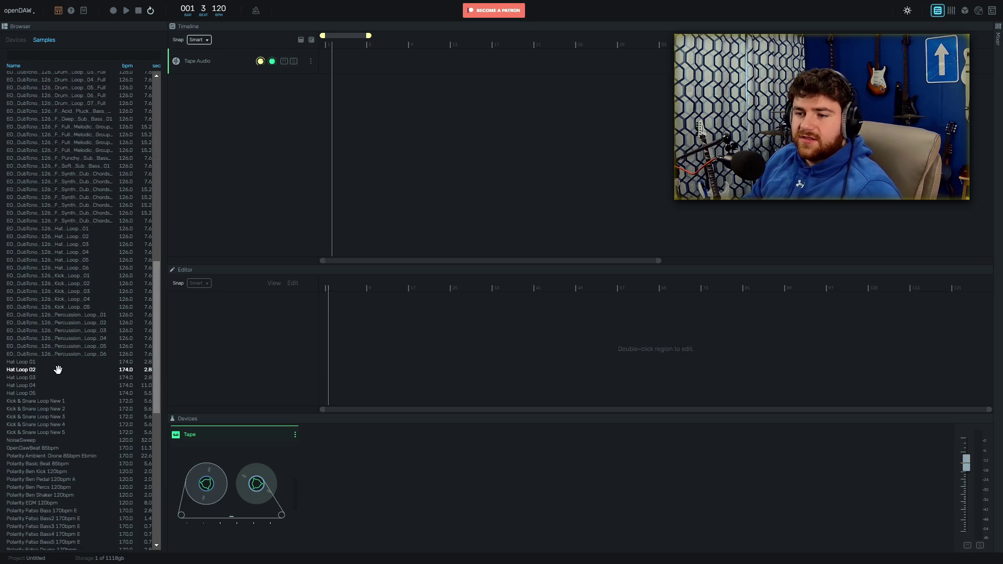
scroll(52, 412, down, 4)
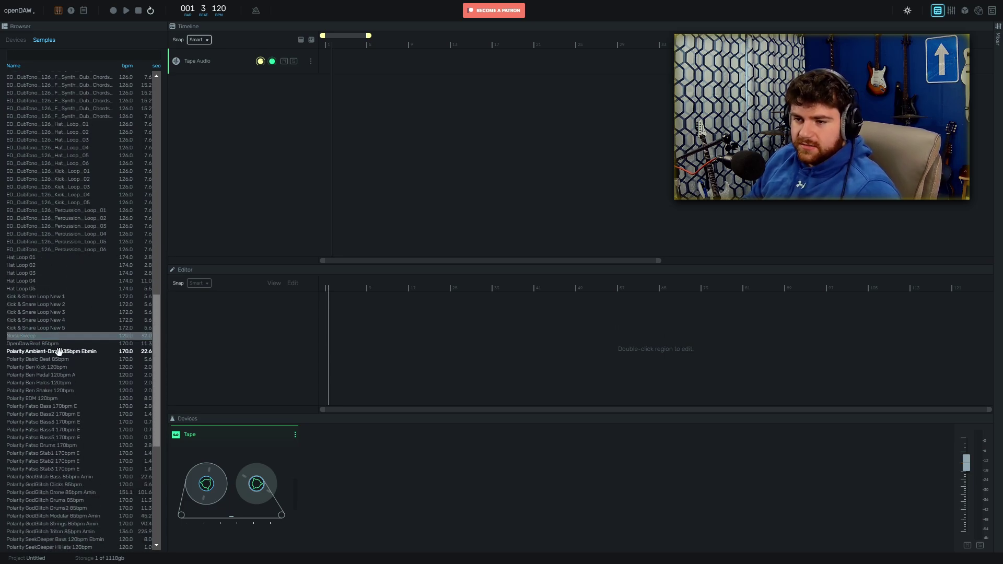
Add a Revamp audio effect to the Tape device and set its low-cut band frequency to 47 Hz.
click(295, 434)
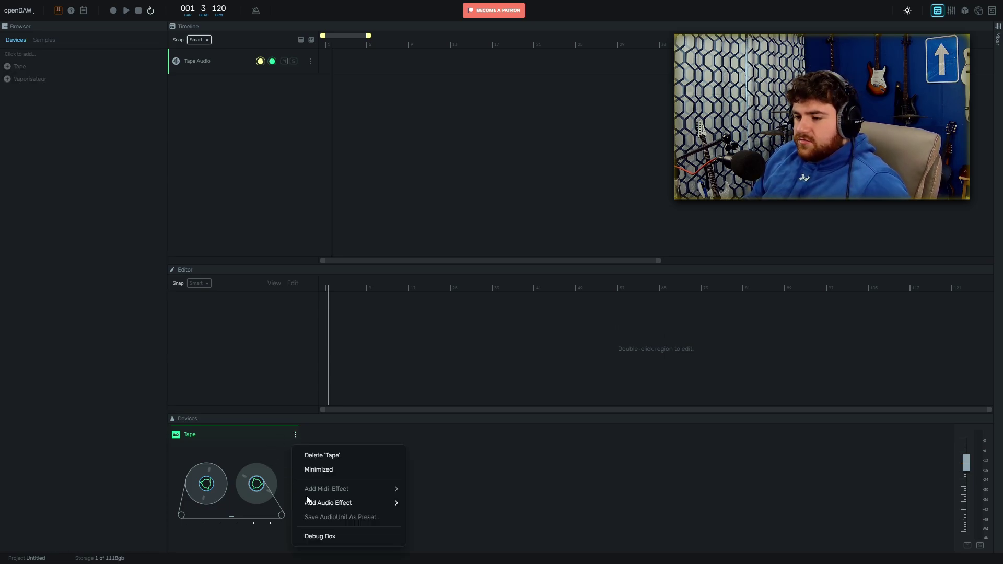
click(177, 438)
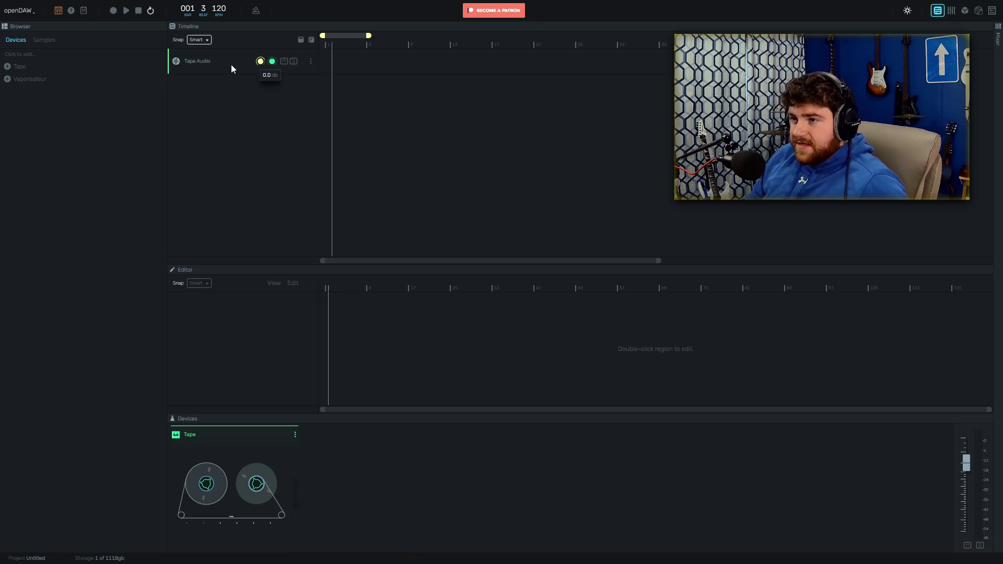
click(293, 435)
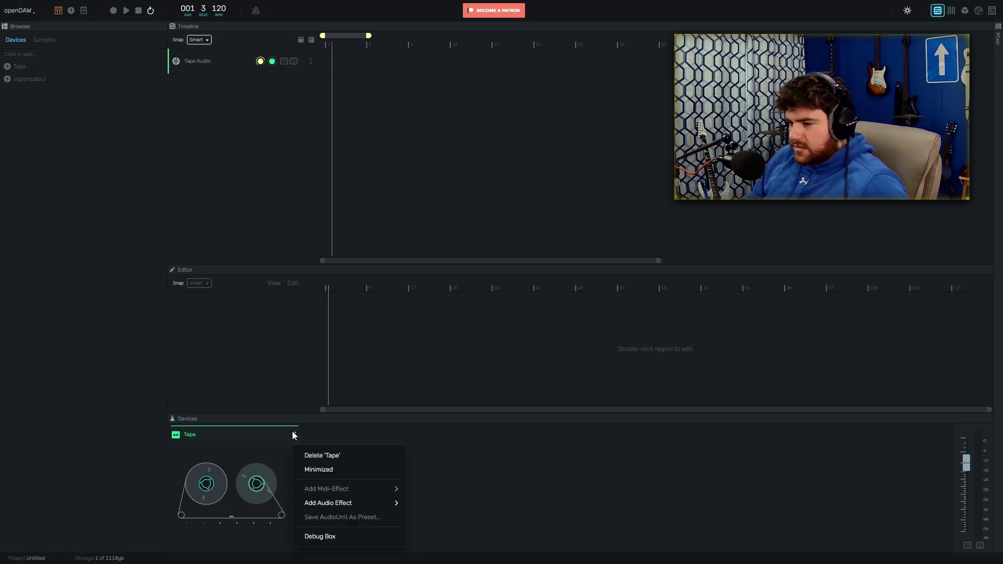
mouse_move(343, 504)
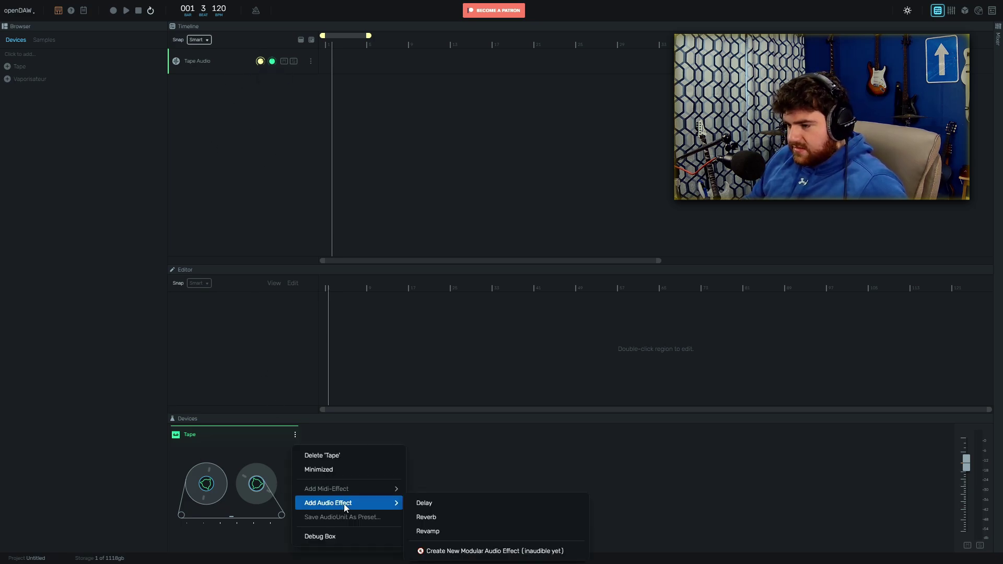
click(446, 531)
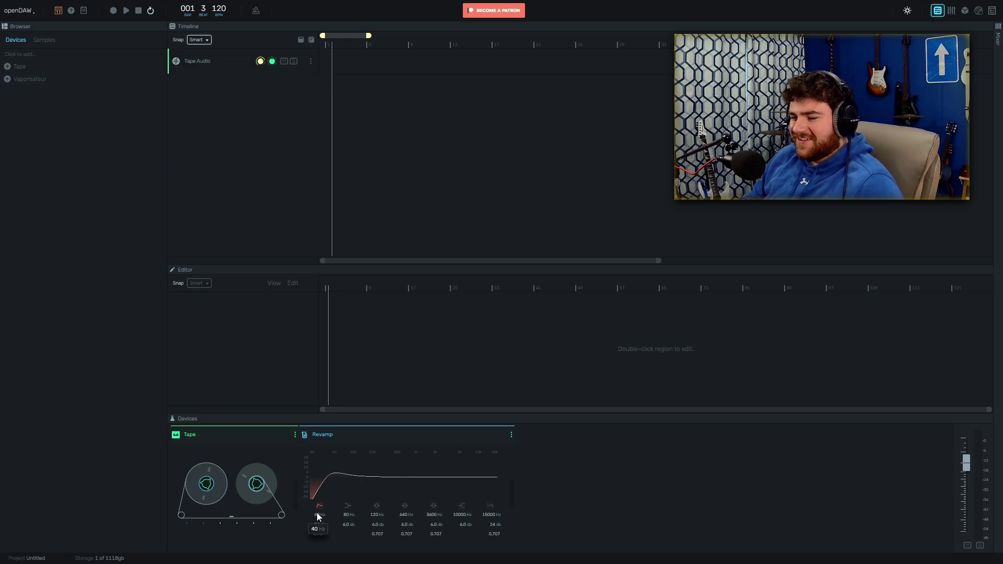
mouse_move(318, 518)
mouse_down()
mouse_move(336, 455)
mouse_move(298, 516)
mouse_move(303, 510)
mouse_up()
Try a new modular audio effect after Revamp, examine its input module in the node view, and delete the effect.
click(511, 434)
mouse_move(564, 505)
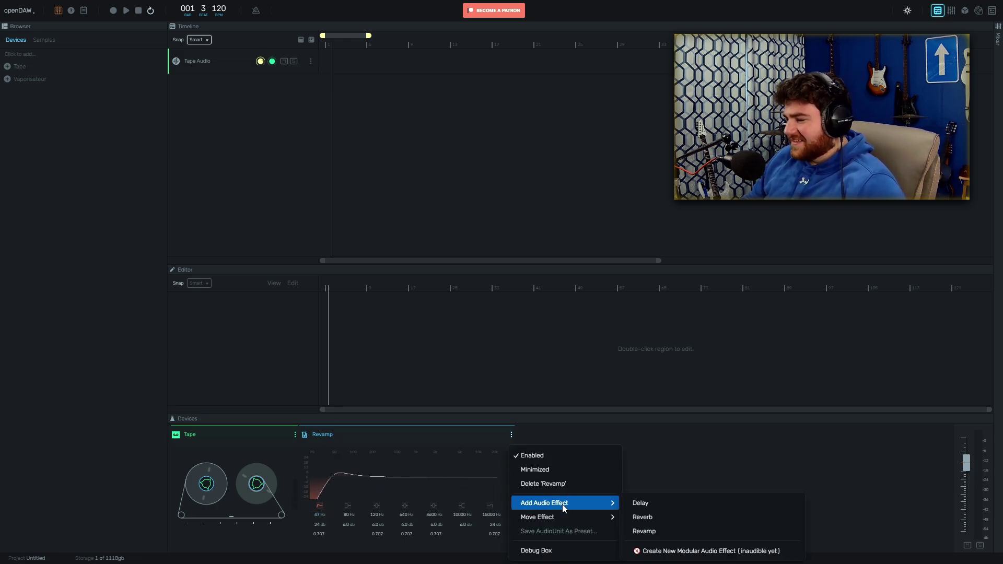
click(702, 552)
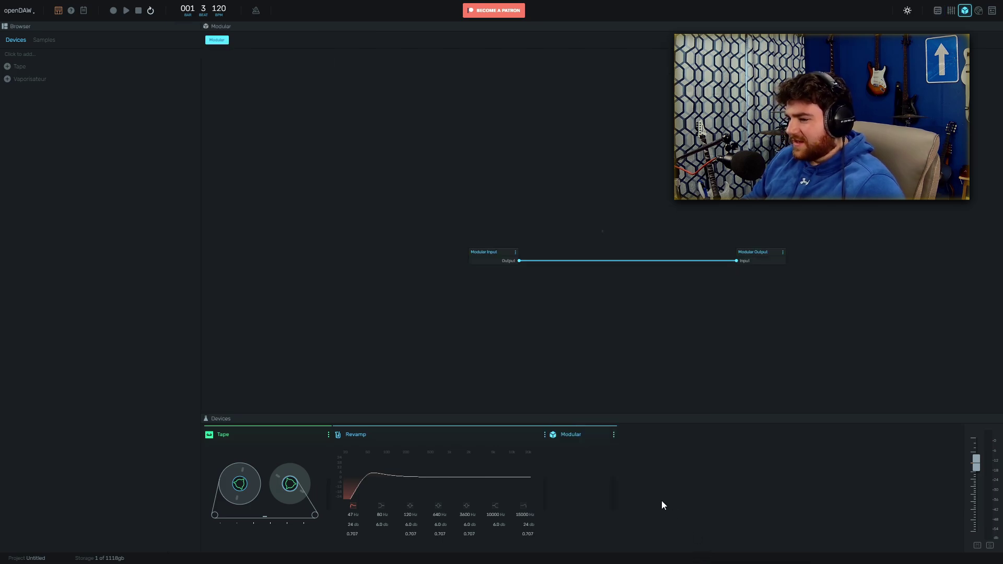
click(515, 252)
click(513, 210)
drag(521, 188, 488, 226)
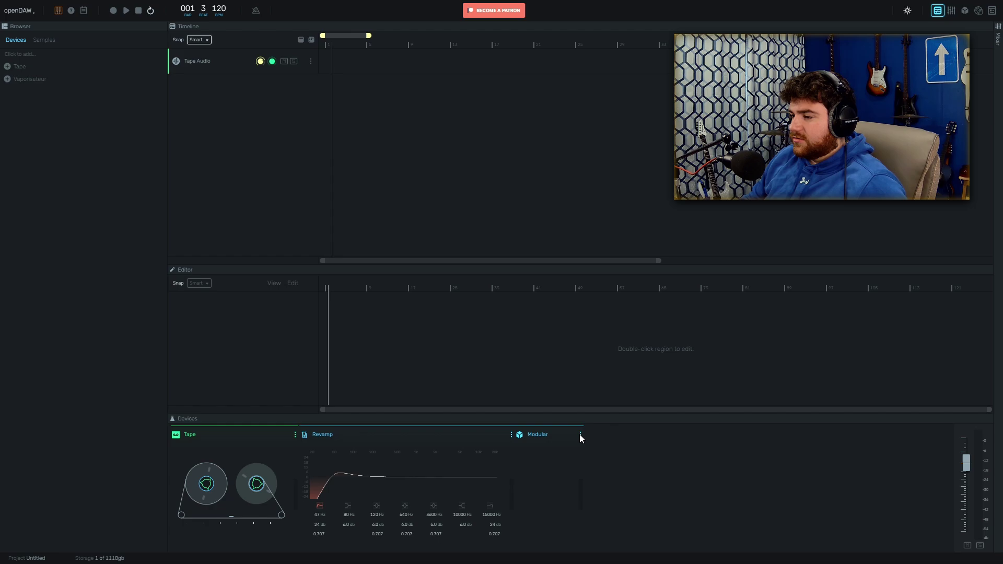
click(581, 434)
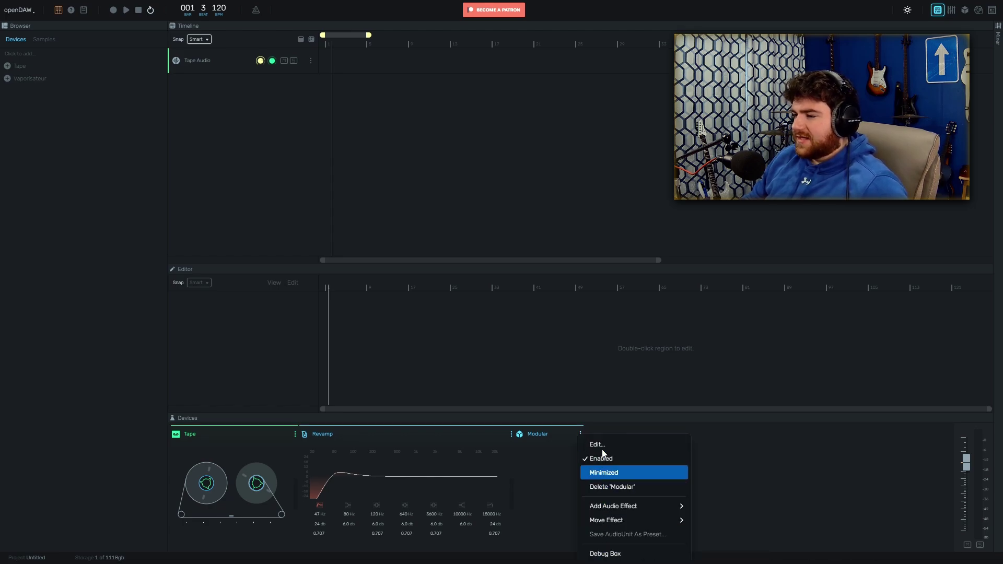
click(609, 487)
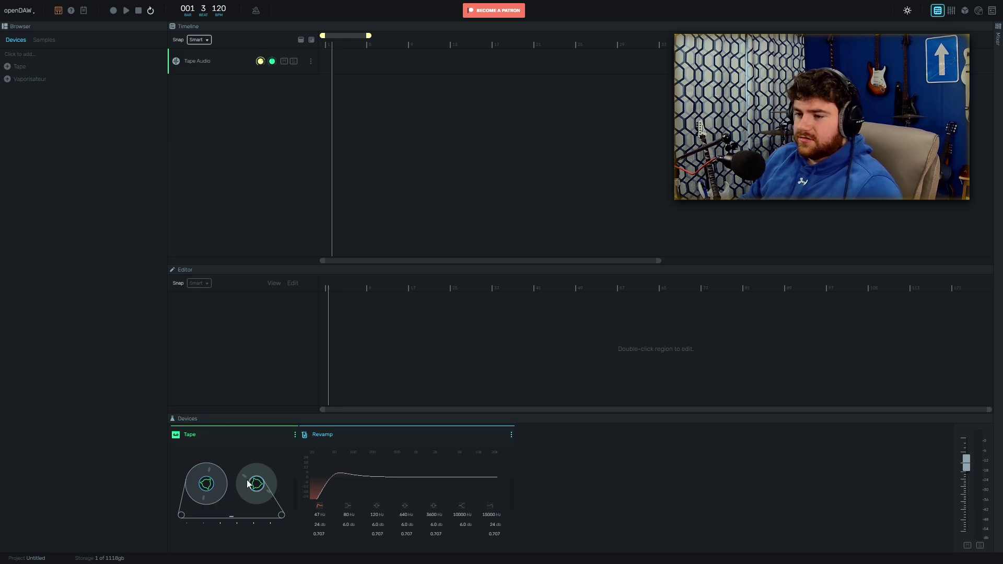
Add a Vaporisateur instrument and switch between the Tape and Vaporisateur tracks to show the synth's device chain.
click(30, 79)
click(238, 63)
click(243, 88)
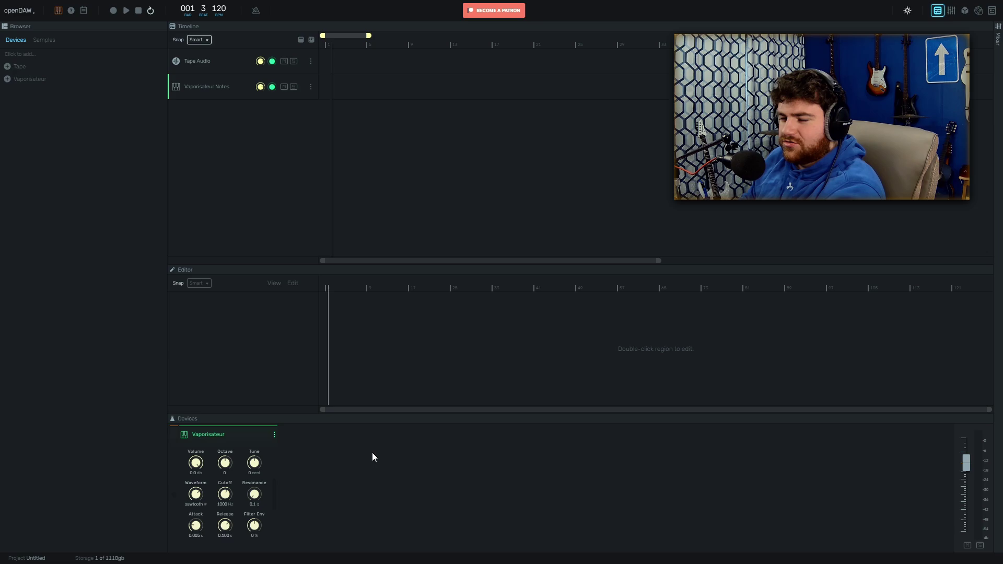
Try adding a second notes track to Vaporisateur and undo the addition.
click(311, 87)
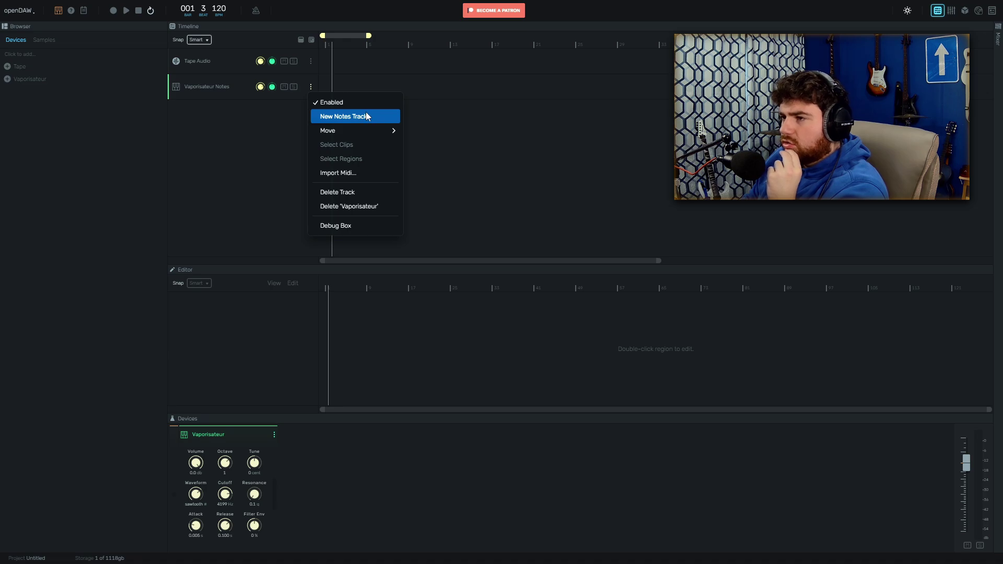
click(380, 120)
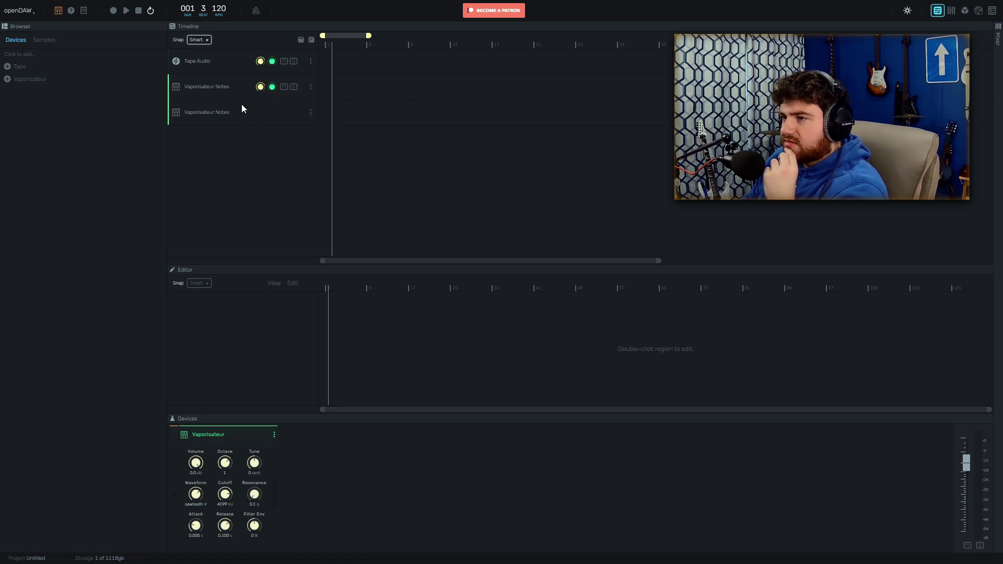
key(ctrl+z)
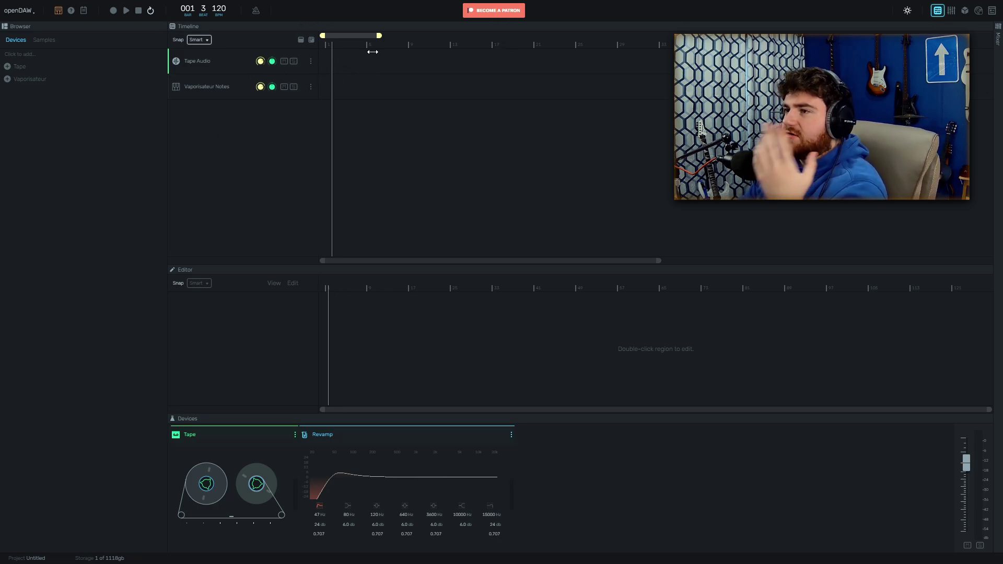
Set the timeline snap to Bar, review the other snap options and move the end of the loop range.
click(209, 40)
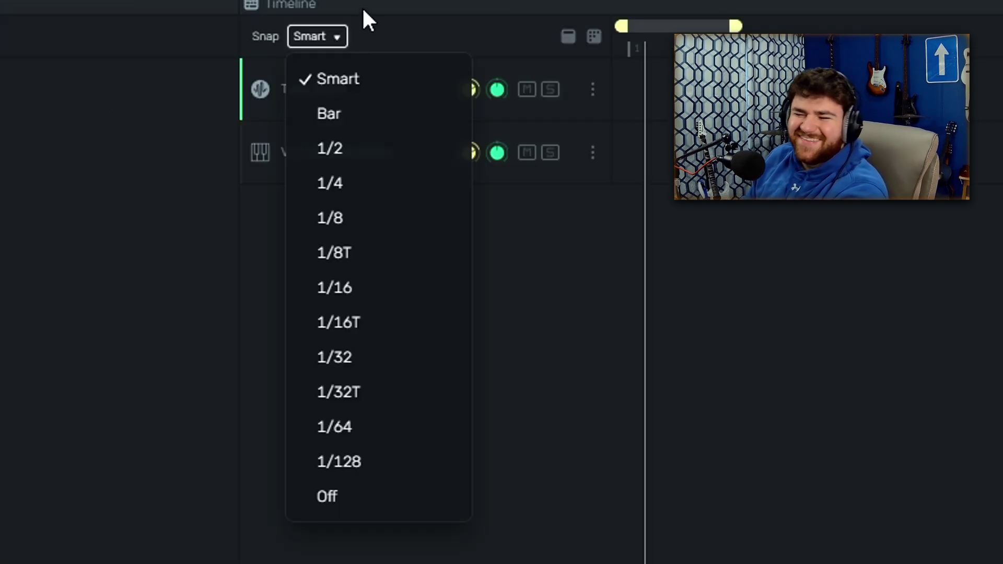
click(375, 117)
click(309, 37)
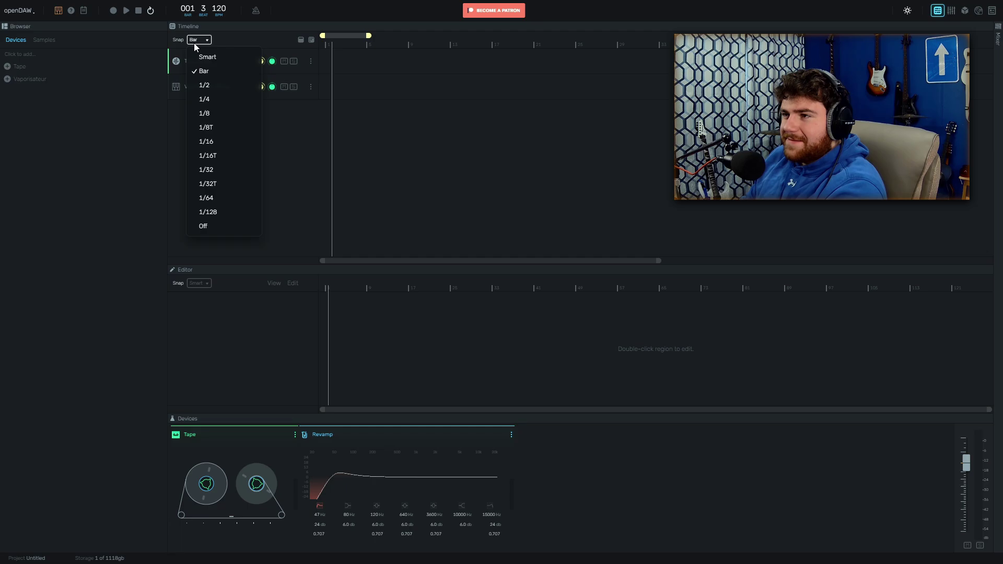
click(342, 218)
drag(369, 36, 364, 75)
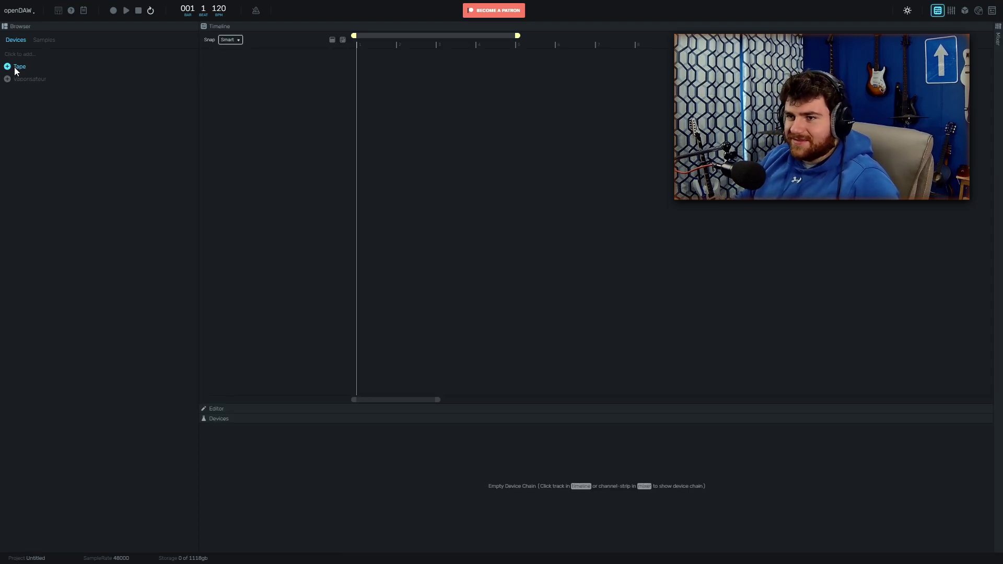
Add a Tape and a Vaporisateur instrument to the empty project and select the Tape track.
click(17, 67)
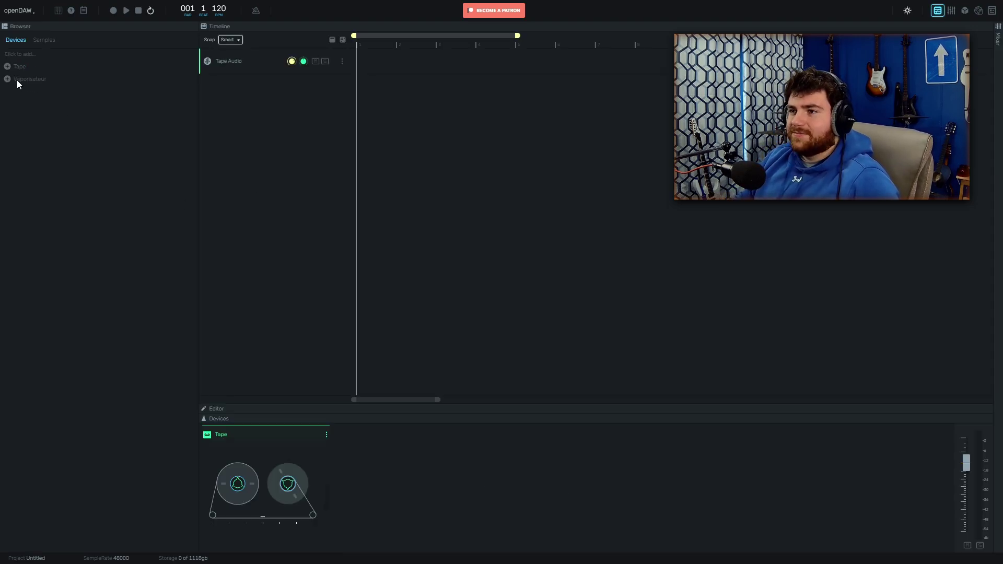
click(21, 79)
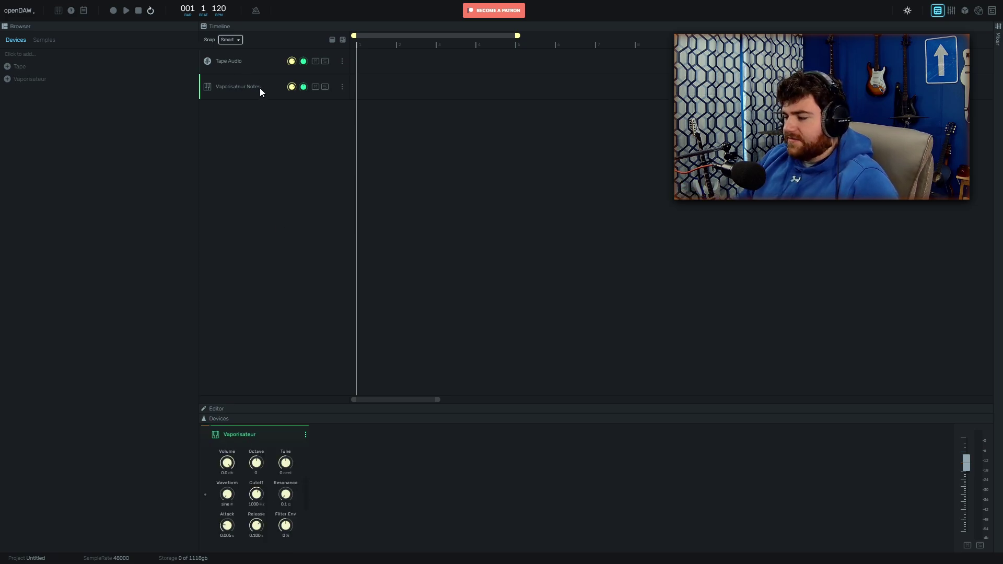
click(247, 68)
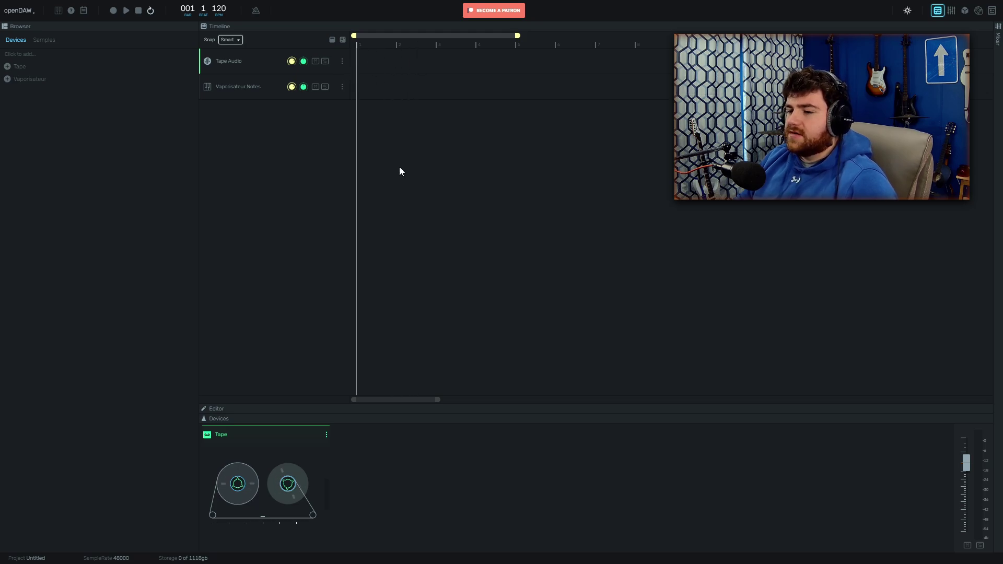
Switch back and forth between the Tape and Vaporisateur tracks to compare their device chains.
click(316, 92)
click(263, 68)
click(255, 82)
click(242, 62)
click(244, 81)
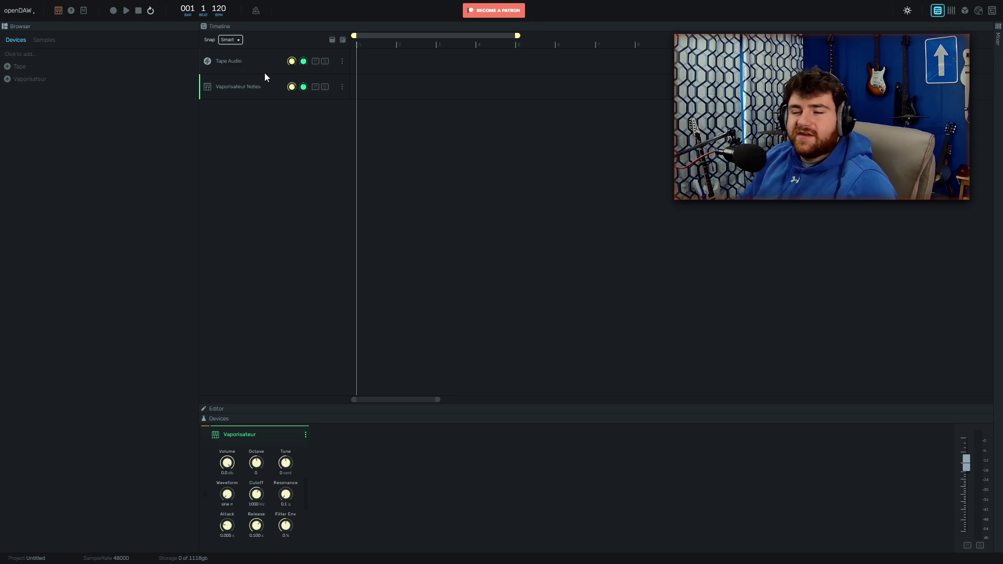
click(224, 62)
click(243, 87)
click(246, 66)
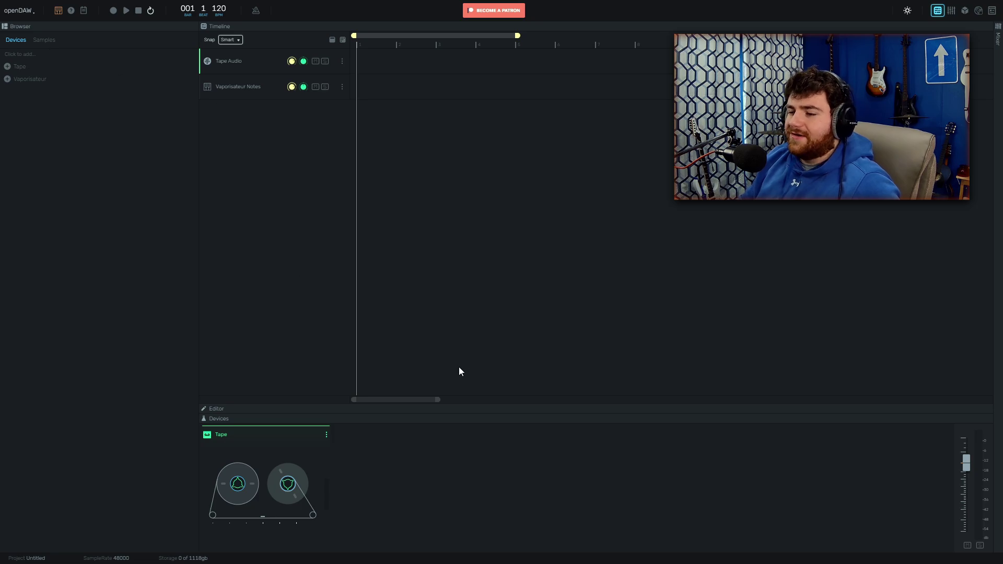
click(266, 86)
click(256, 71)
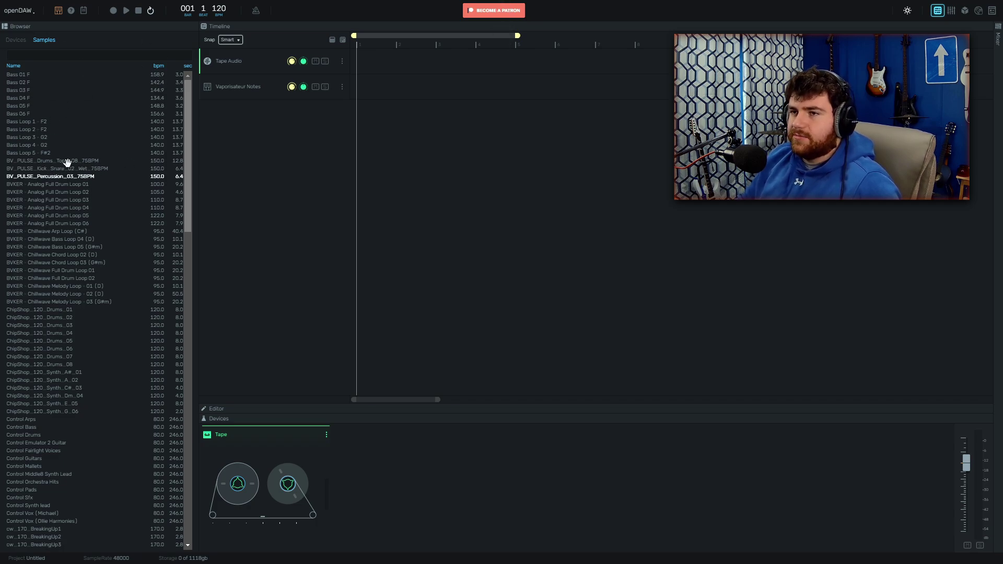
Place ChipShop_120_Synth_Dm_04 on the Tape track in place of Bass Loop 4 - G2, and ChipShop_120_Synth_G_06 on a second Tape track.
scroll(73, 208, down, 6)
scroll(73, 207, up, 6)
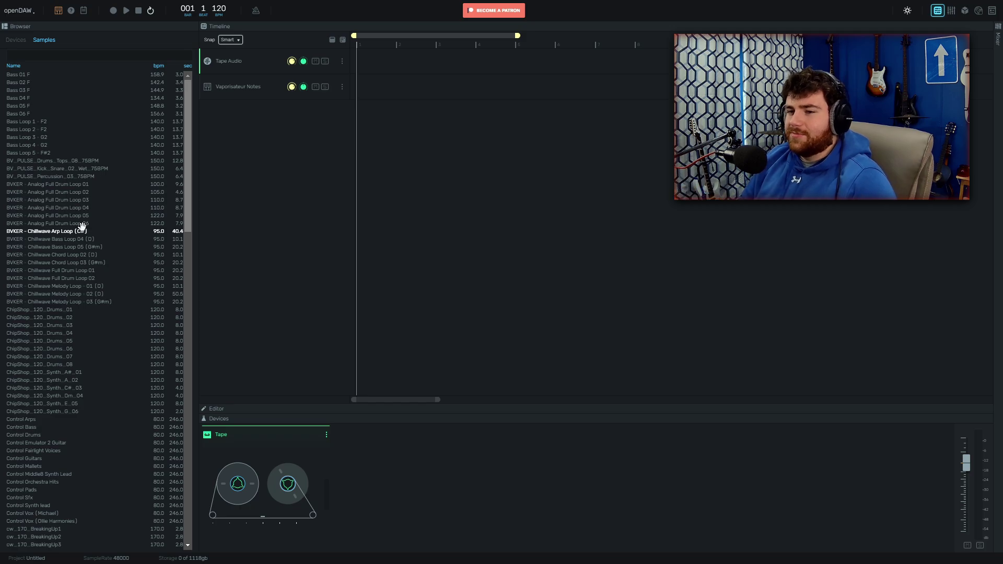
drag(82, 225, 272, 88)
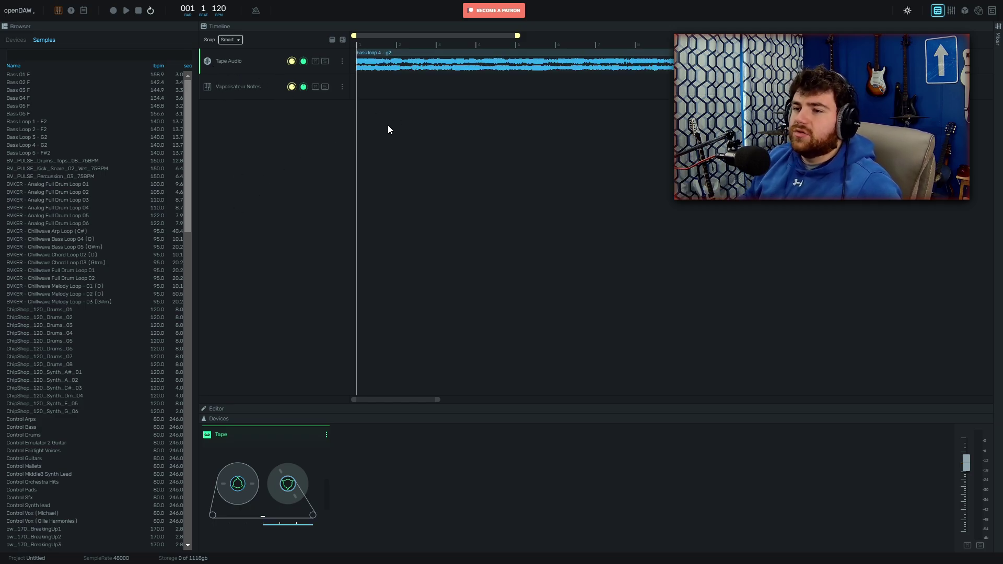
click(52, 200)
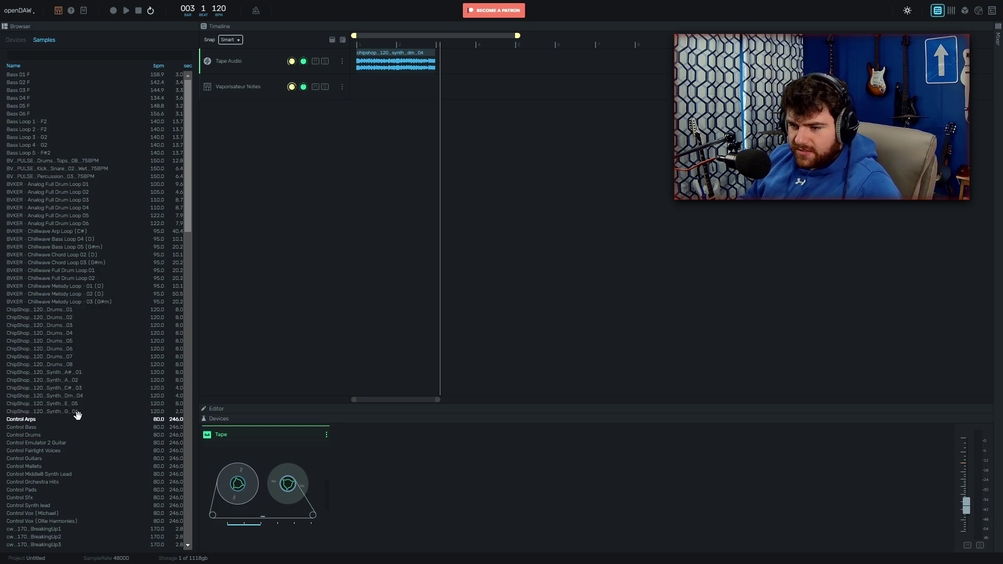
drag(77, 413, 429, 99)
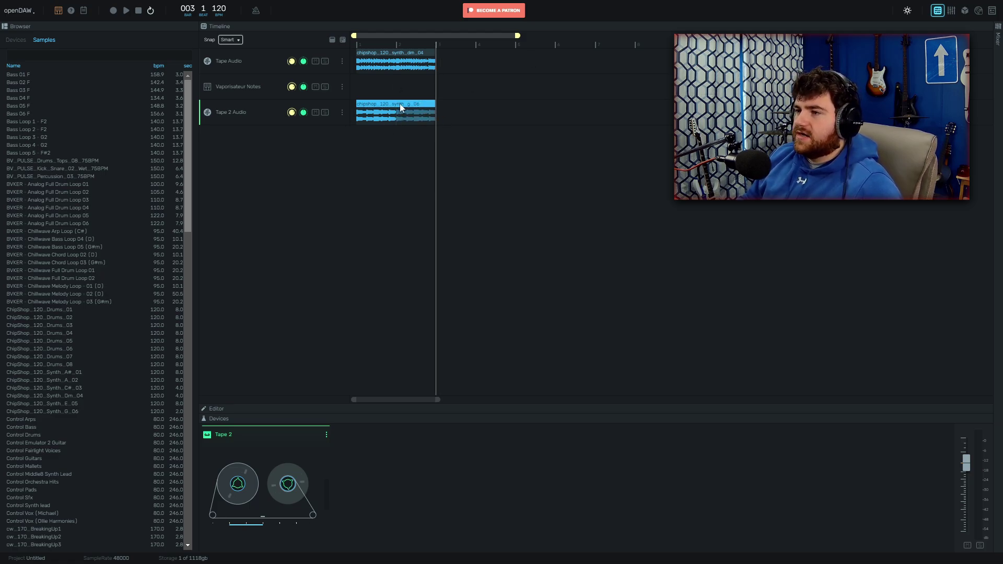
Play back the two ChipShop samples together while adjusting the volume of the Tape 2 track.
key(space)
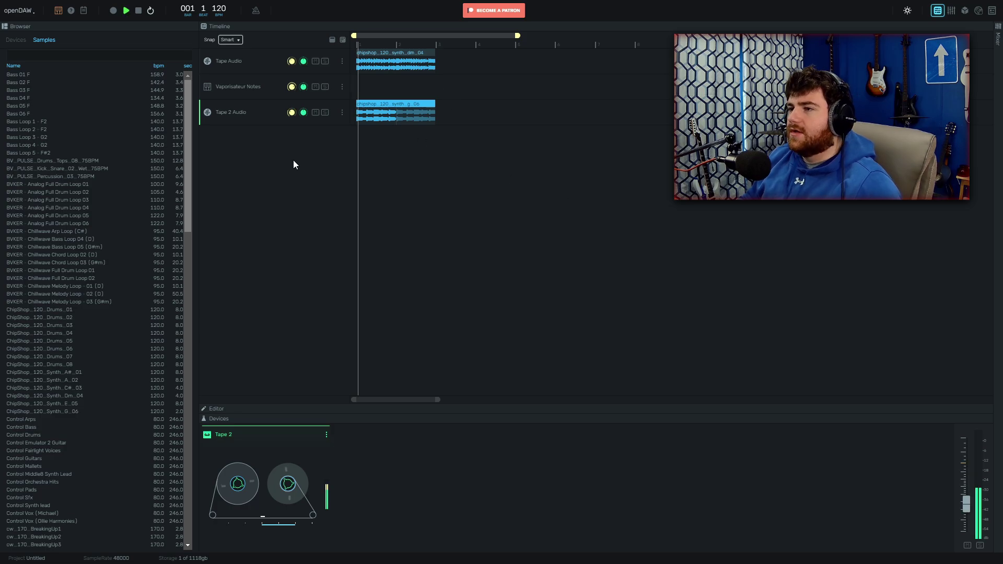
mouse_move(287, 116)
drag(287, 116, 293, 111)
key(space)
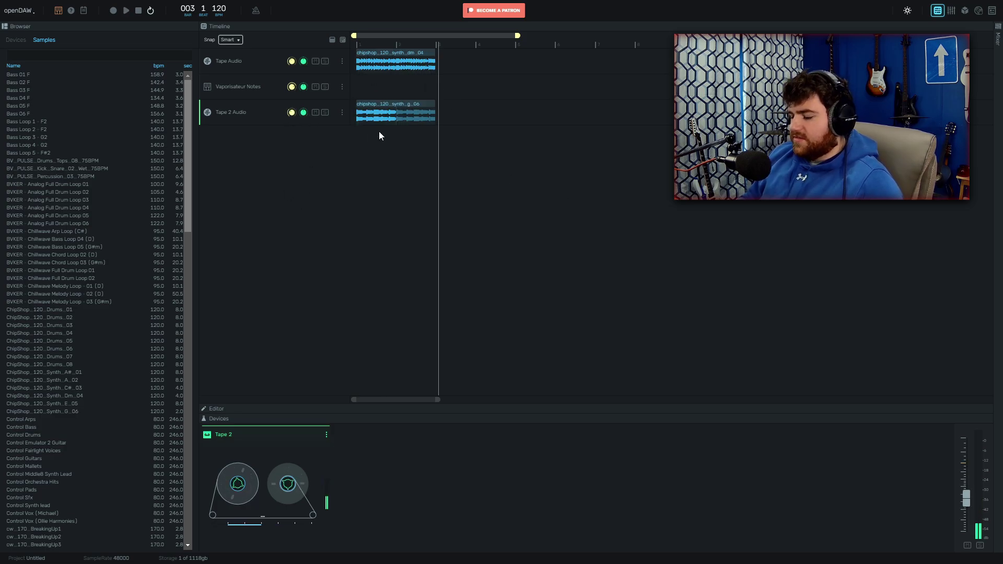
Delete the ChipShop audio regions from both Tape tracks.
key(Delete)
click(398, 68)
key(Delete)
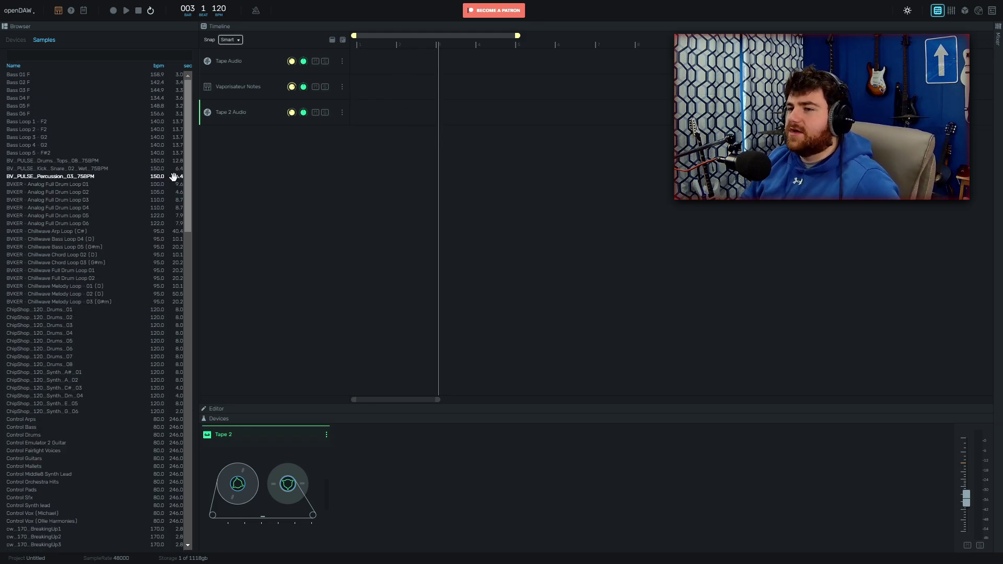
click(290, 61)
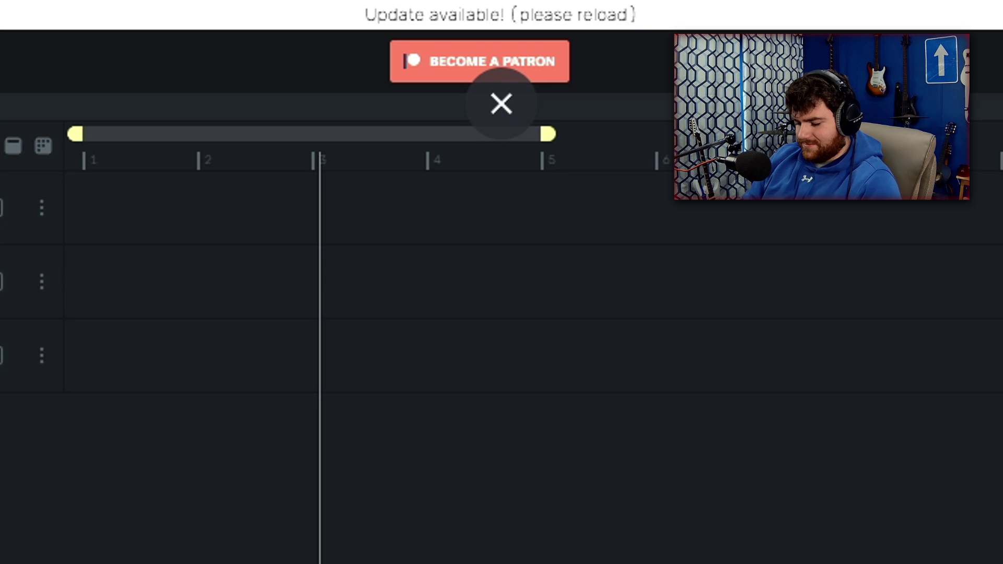
Reload the app and add a Vaporisateur and a Tape instrument to a new empty project, with the Vaporisateur track selected.
key(F5)
click(655, 158)
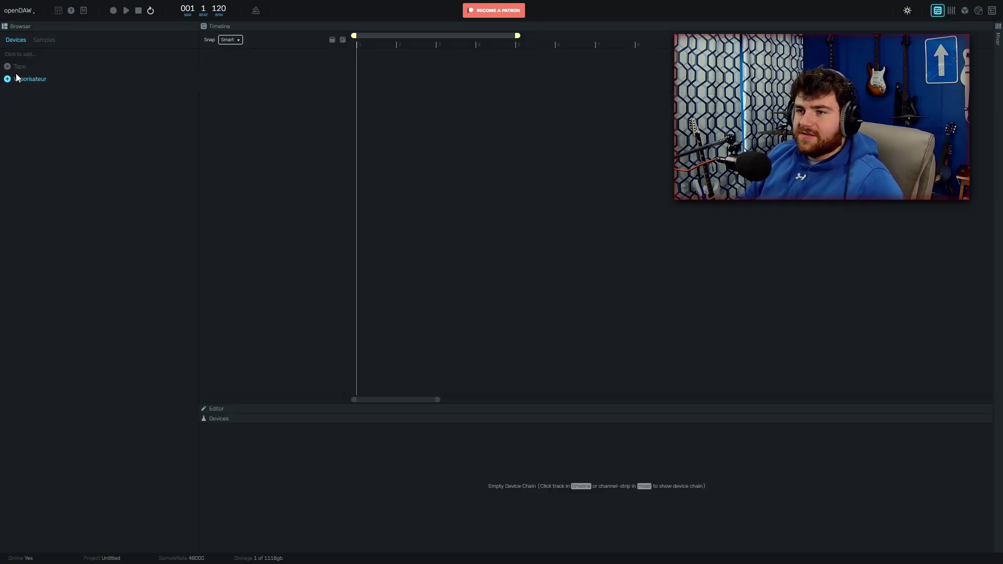
click(16, 78)
click(13, 66)
click(256, 65)
click(250, 74)
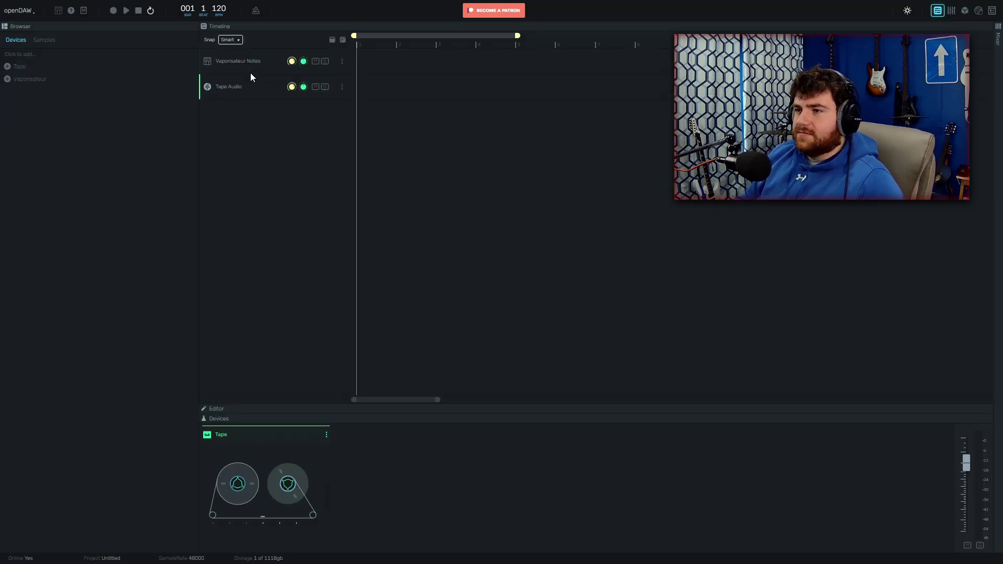
click(253, 68)
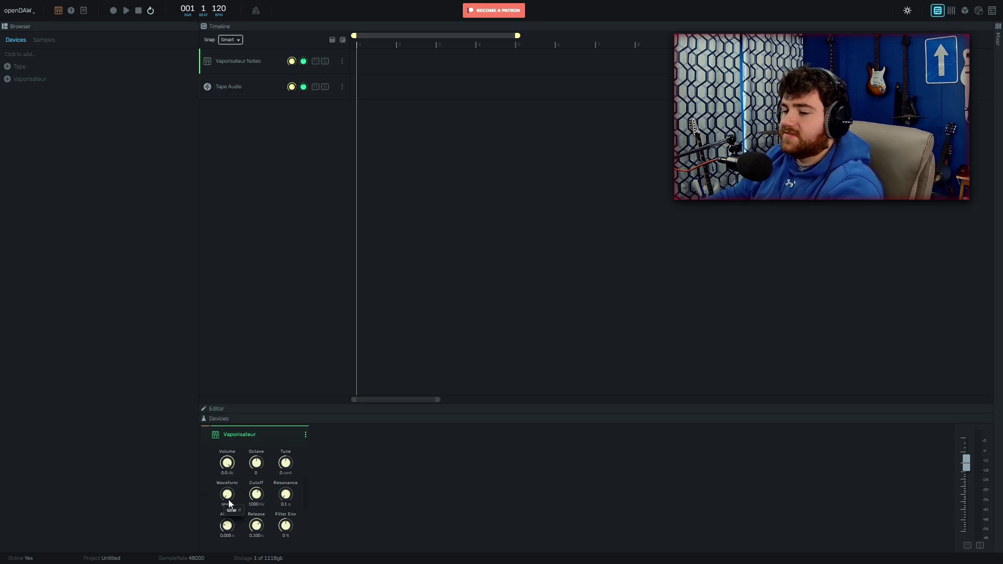
Set Vaporisateur's waveform to square, cutoff to about 2600 Hz, filter envelope to -1% and octave to 1.
drag(231, 501, 246, 410)
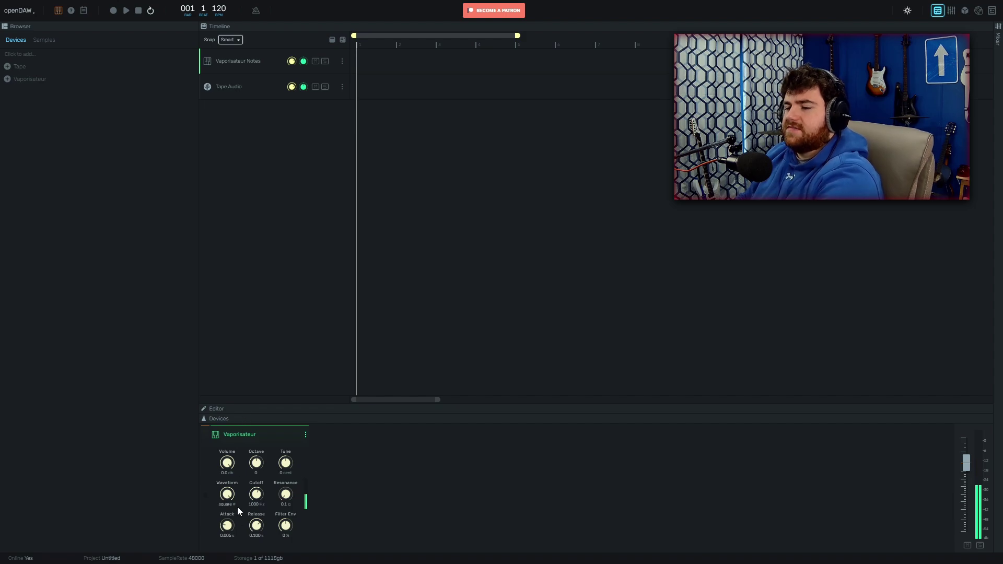
drag(258, 498, 258, 490)
drag(290, 521, 292, 510)
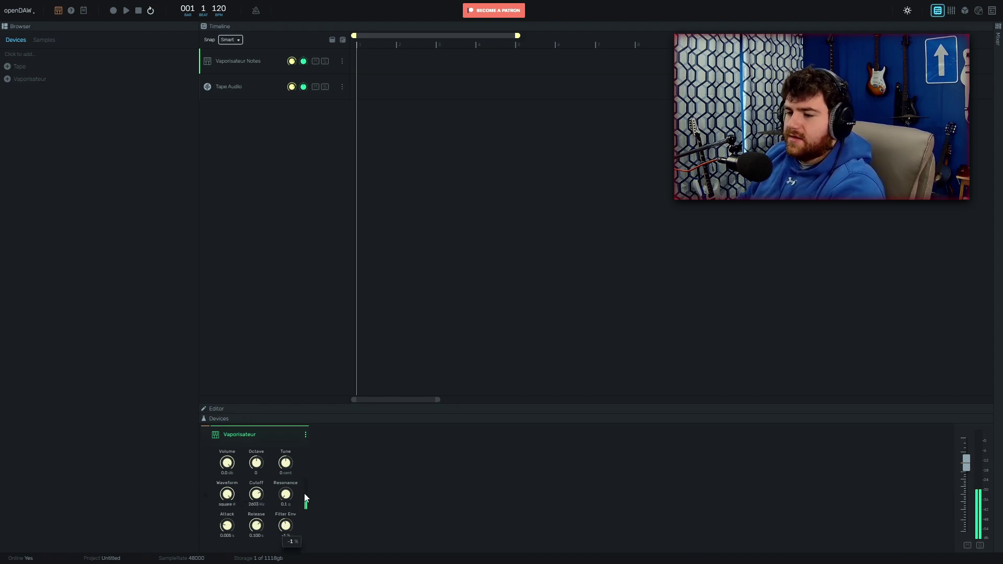
mouse_move(280, 461)
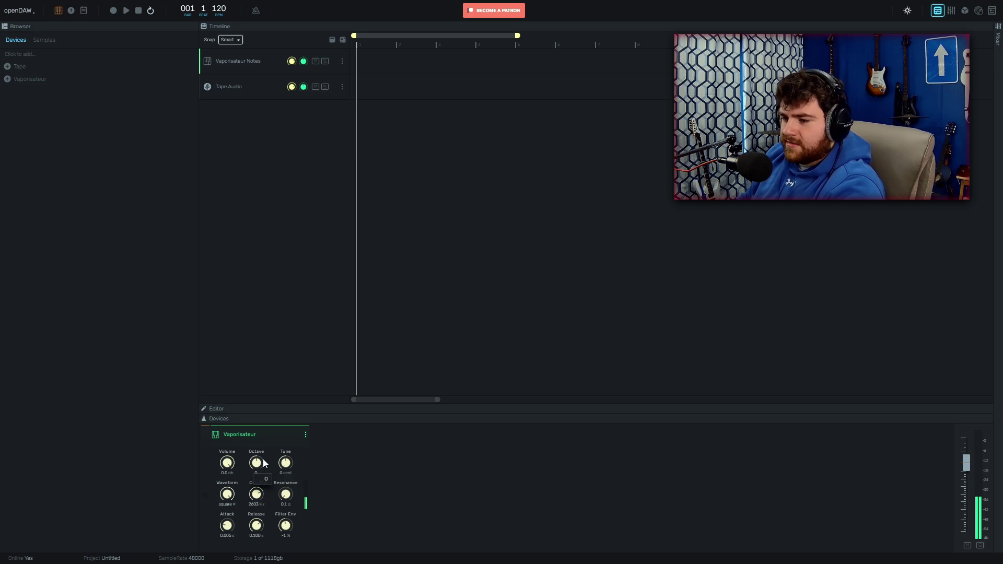
Create an automation track for Vaporisateur's cutoff and place a one-bar automation region on it at bar 1.
right_click(257, 494)
click(302, 501)
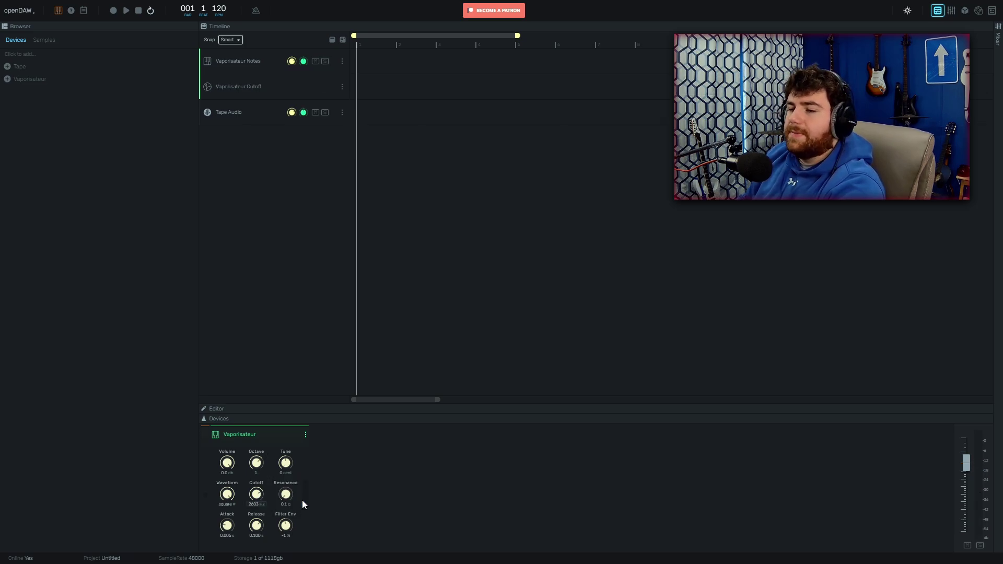
double_click(378, 87)
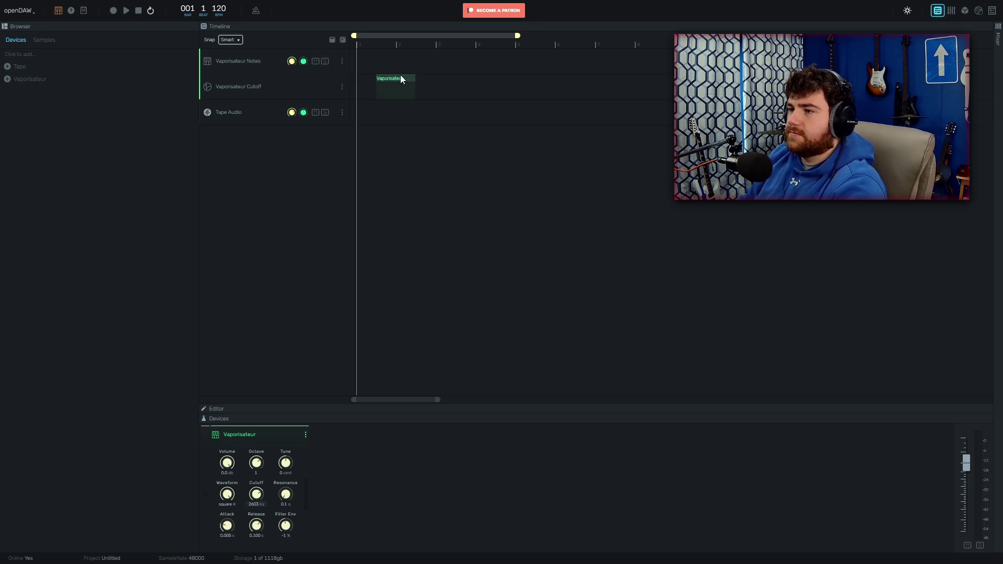
drag(395, 91, 514, 90)
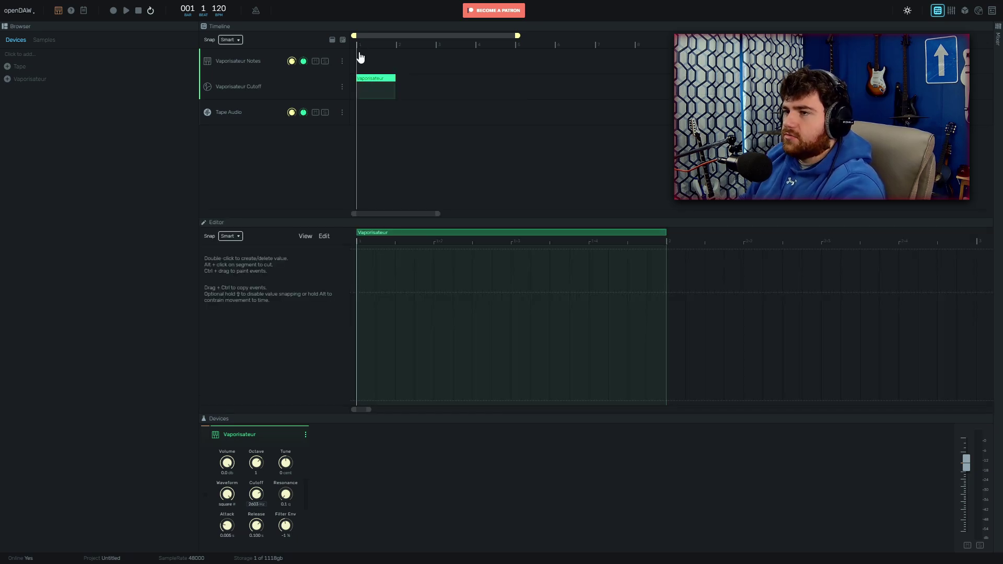
Create a one-bar note region at bar 1 on the Vaporisateur Notes track and run the playback briefly.
double_click(373, 110)
click(568, 310)
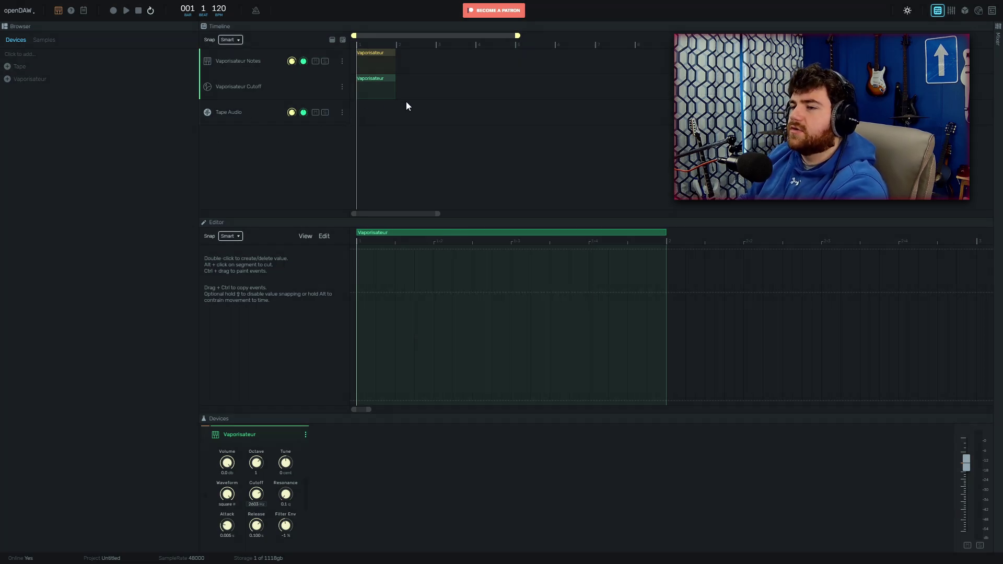
key(space)
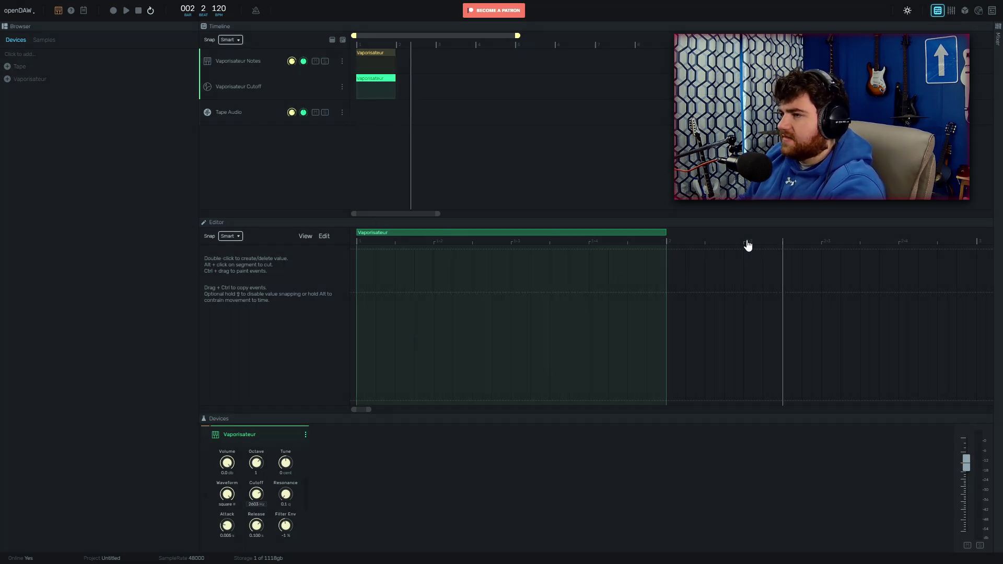
Extend the cutoff automation region and the Vaporisateur note region to four bars, ending at bar 5.
click(666, 245)
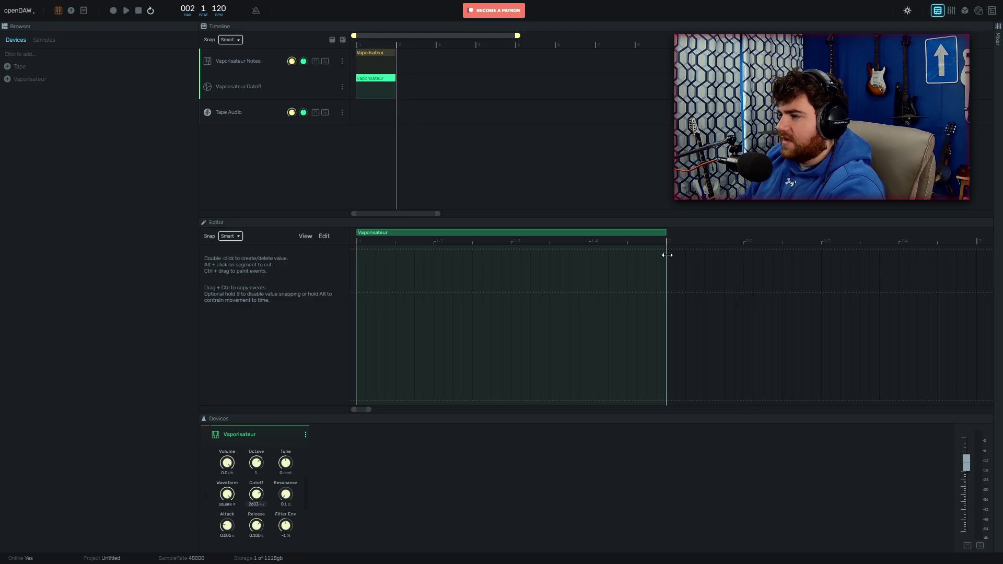
drag(667, 255, 863, 285)
drag(395, 78, 512, 81)
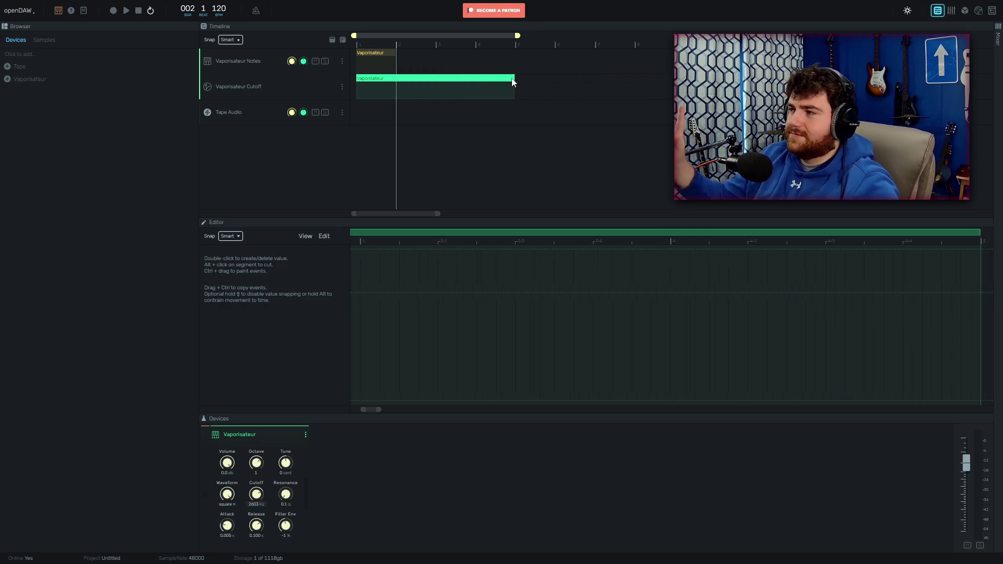
click(377, 62)
drag(950, 275, 896, 283)
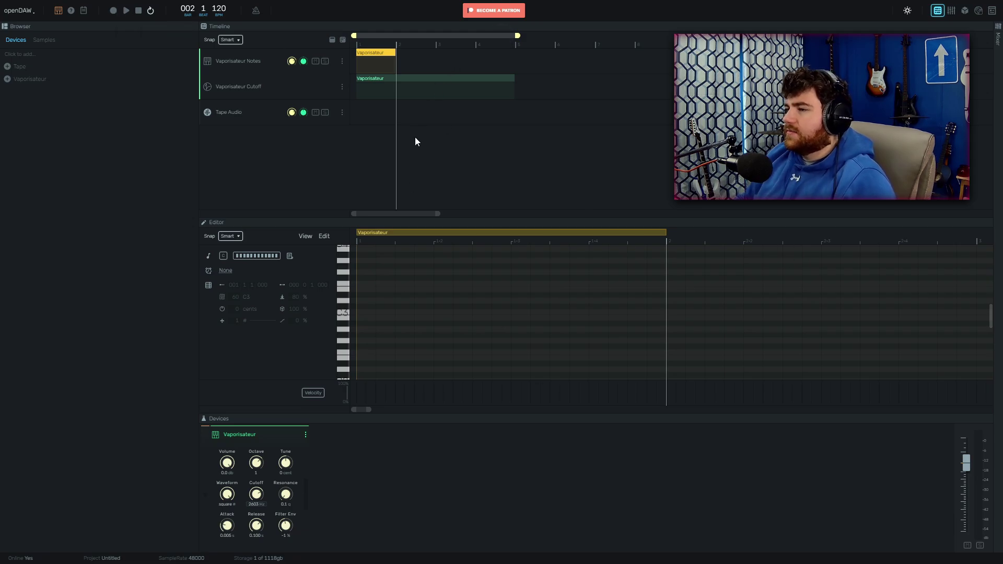
drag(393, 58, 515, 57)
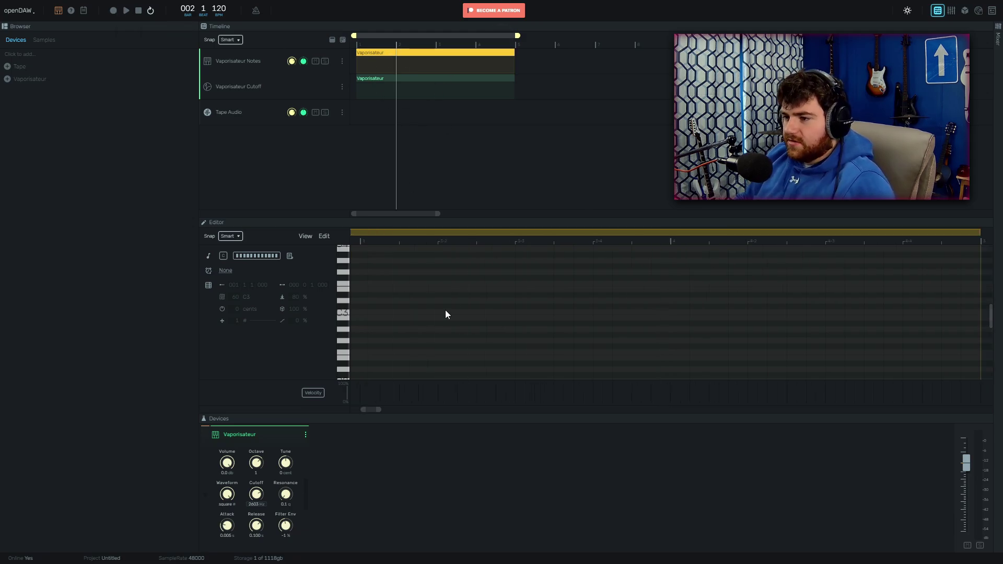
Draw a short three-note chord with A2 as its top note at the start of the Vaporisateur note region.
double_click(355, 307)
drag(359, 307, 347, 294)
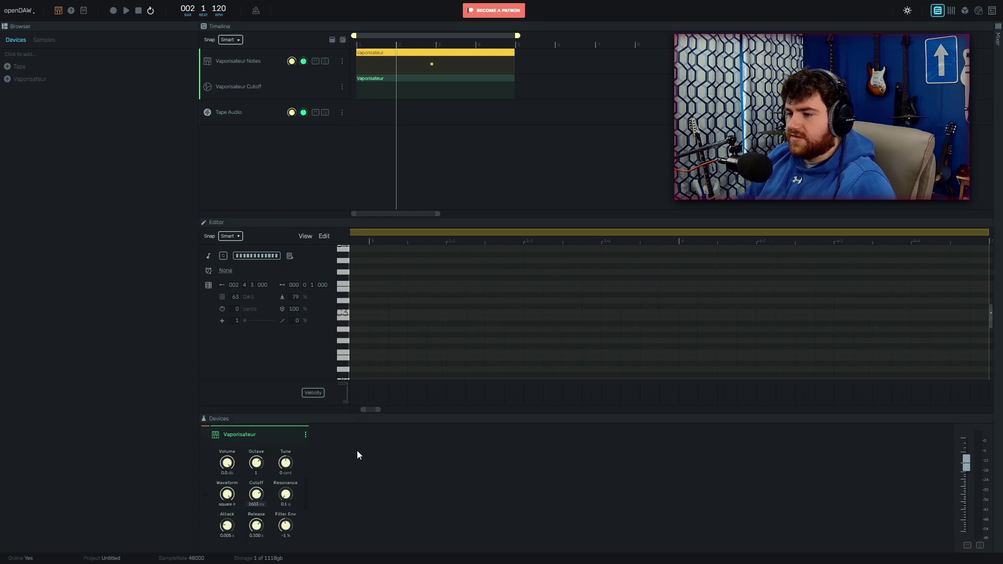
drag(409, 323, 328, 270)
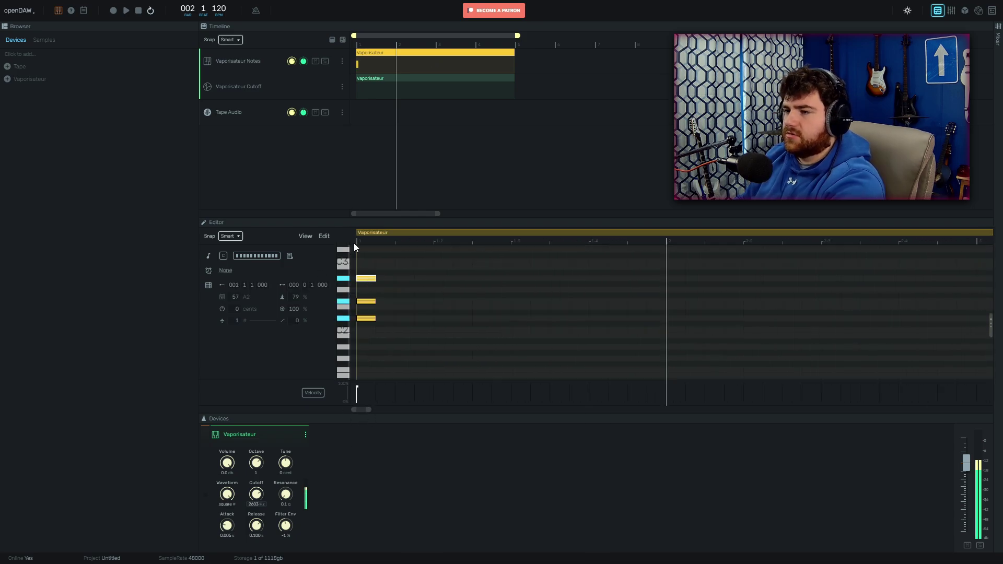
Review the note editor's edit options, including Transpose, and its view options.
click(324, 236)
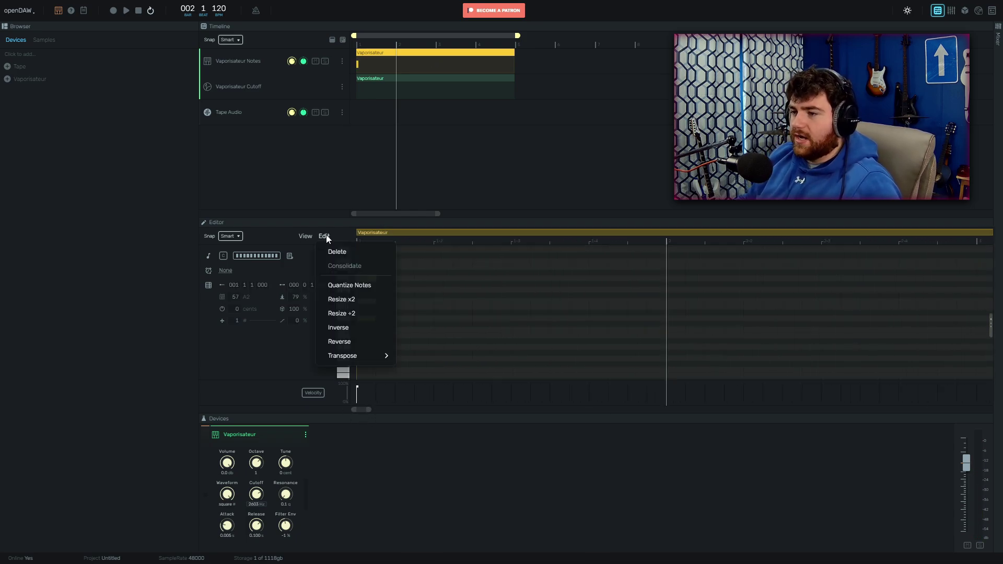
mouse_move(359, 356)
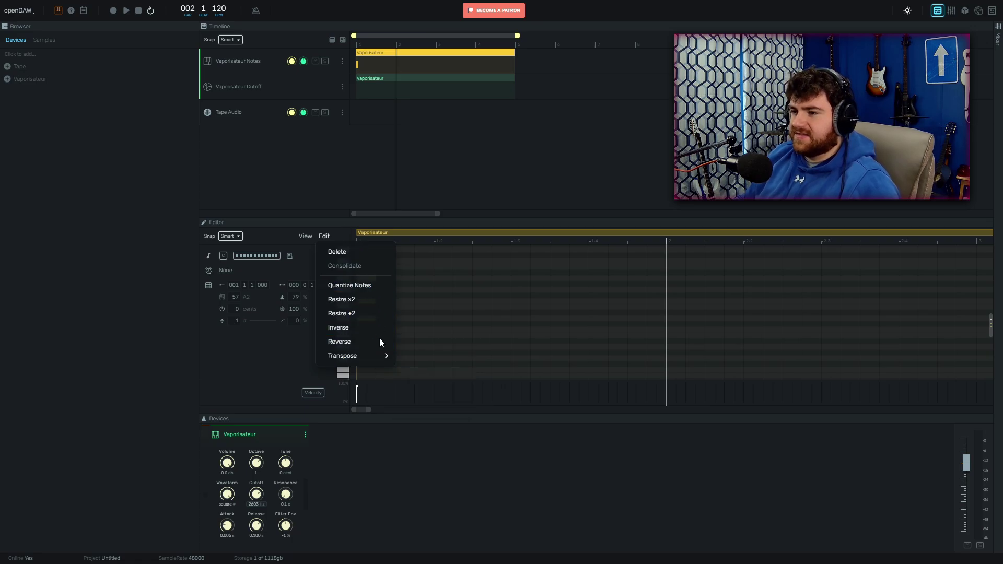
click(306, 236)
click(306, 237)
Lengthen the opening chord to one bar and fill the four-bar Vaporisateur note region with one-bar chords up to bar 5.
drag(394, 349, 344, 255)
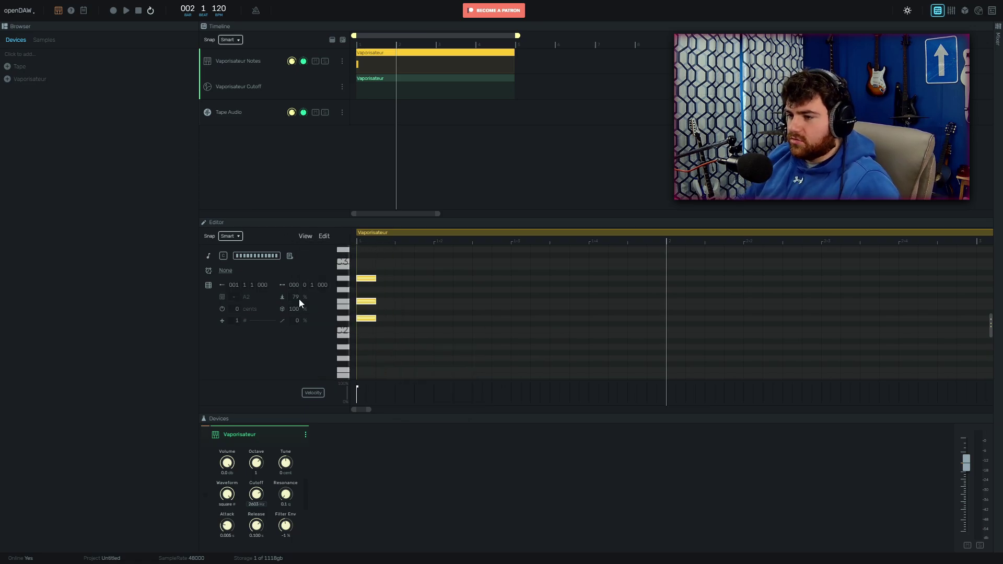
drag(297, 296, 298, 314)
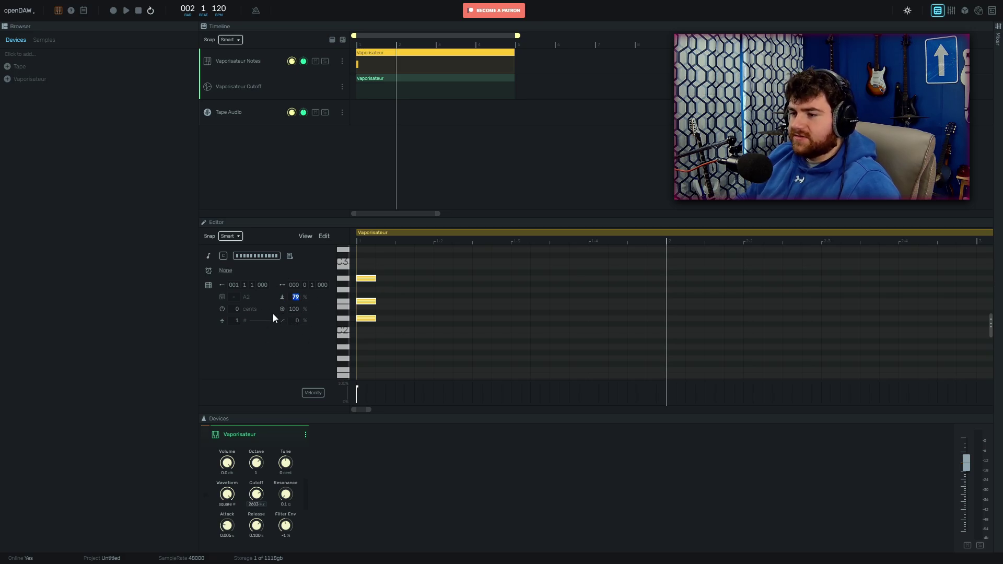
drag(375, 278, 682, 296)
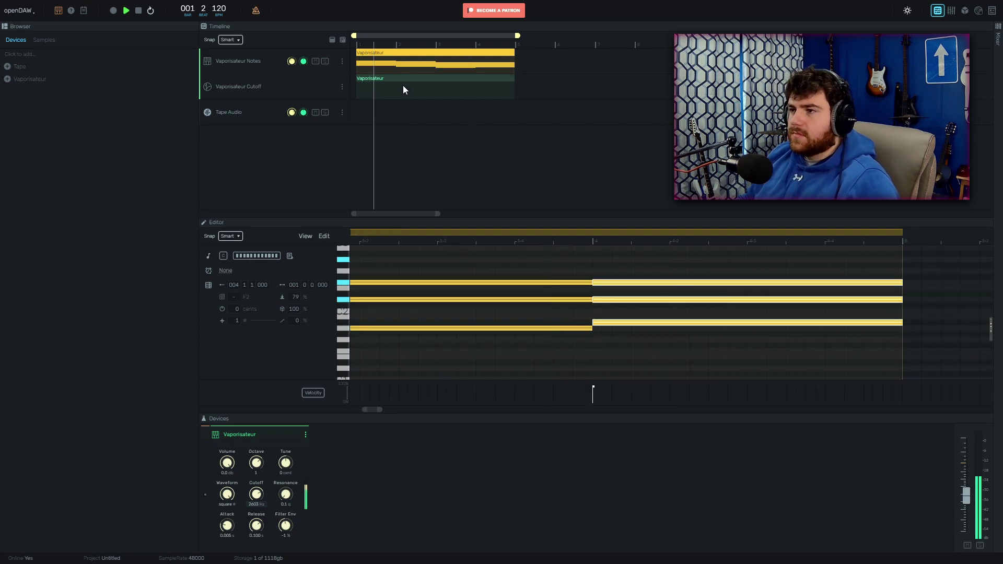
Draw a cutoff automation ramp rising from bar 1 to the maximum at bar 5, and play it from the start.
click(404, 89)
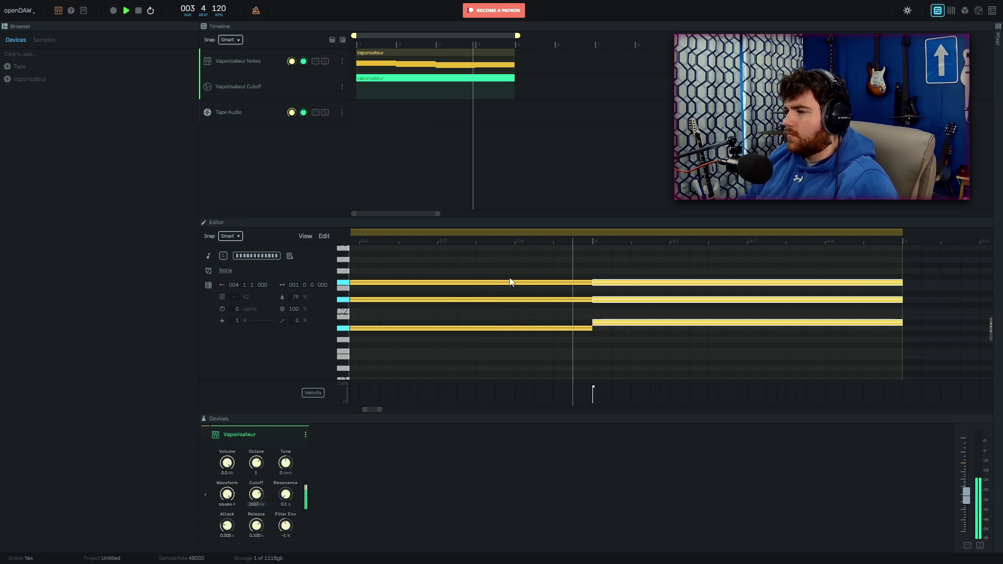
key(space)
double_click(410, 89)
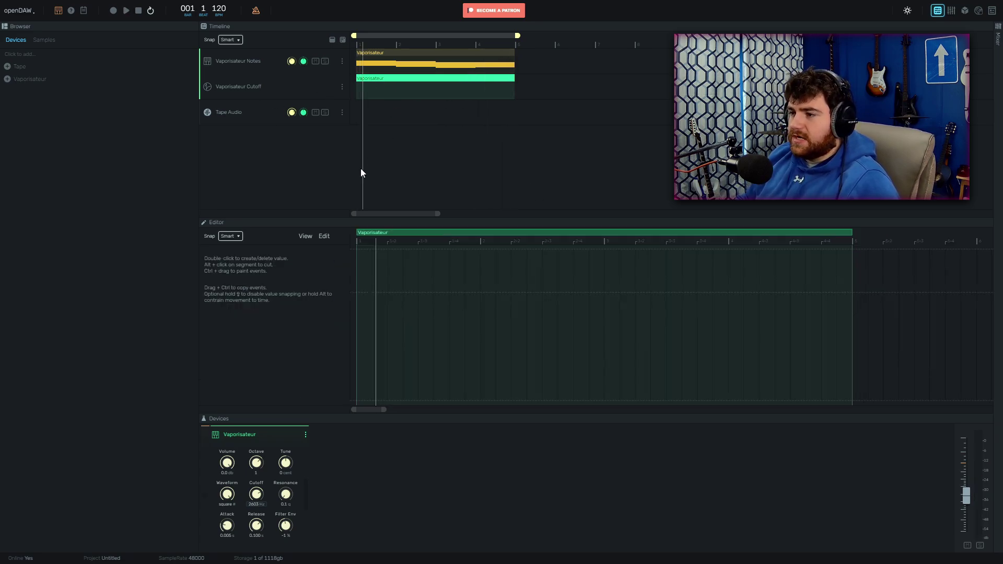
double_click(361, 290)
mouse_move(359, 293)
mouse_down()
mouse_move(358, 304)
mouse_move(360, 271)
mouse_move(357, 306)
mouse_up()
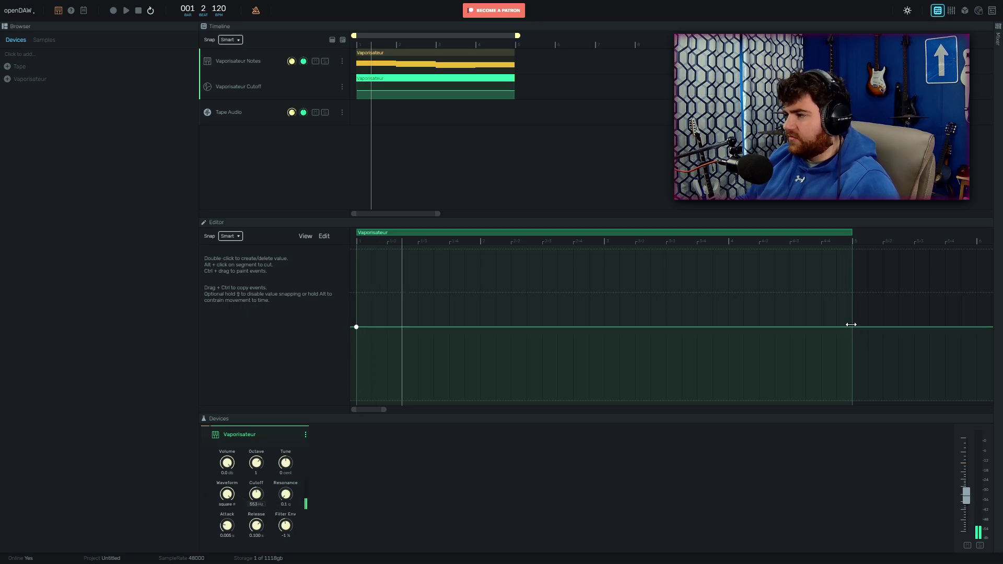
double_click(853, 325)
drag(854, 325, 853, 249)
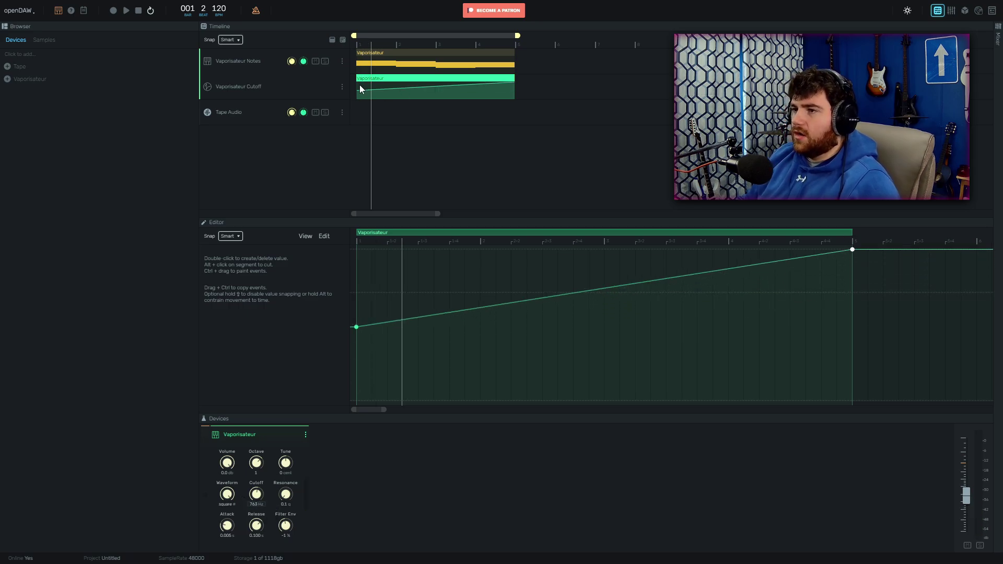
click(363, 46)
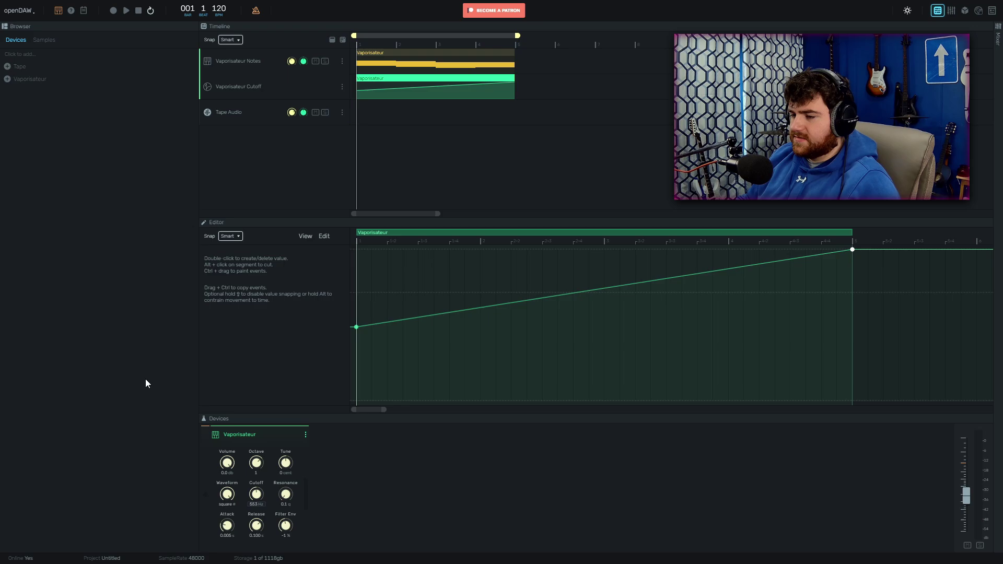
key(space)
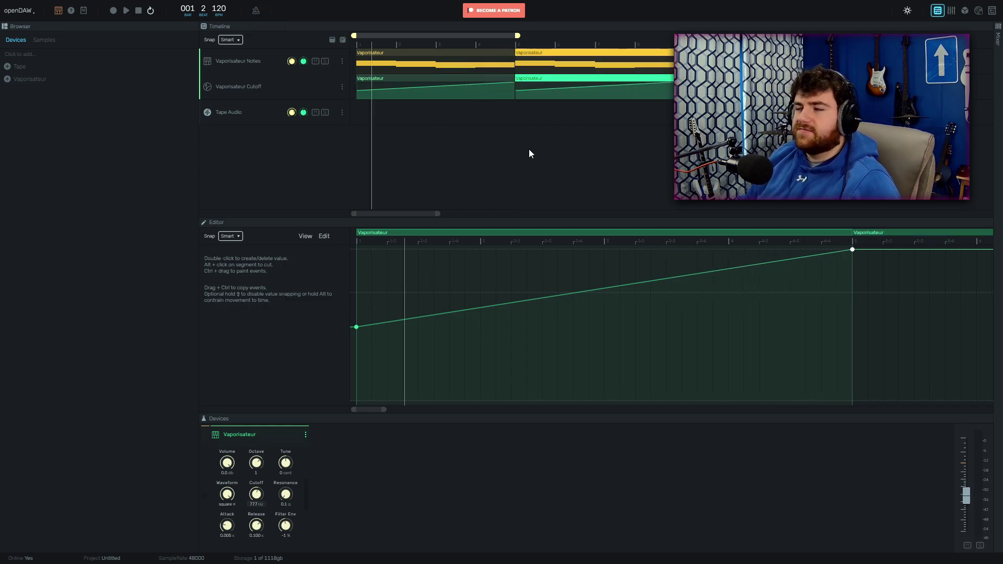
Select the copied Vaporisateur note and cutoff regions at bar 5, and play the arrangement from bar 4 with looping off.
click(529, 150)
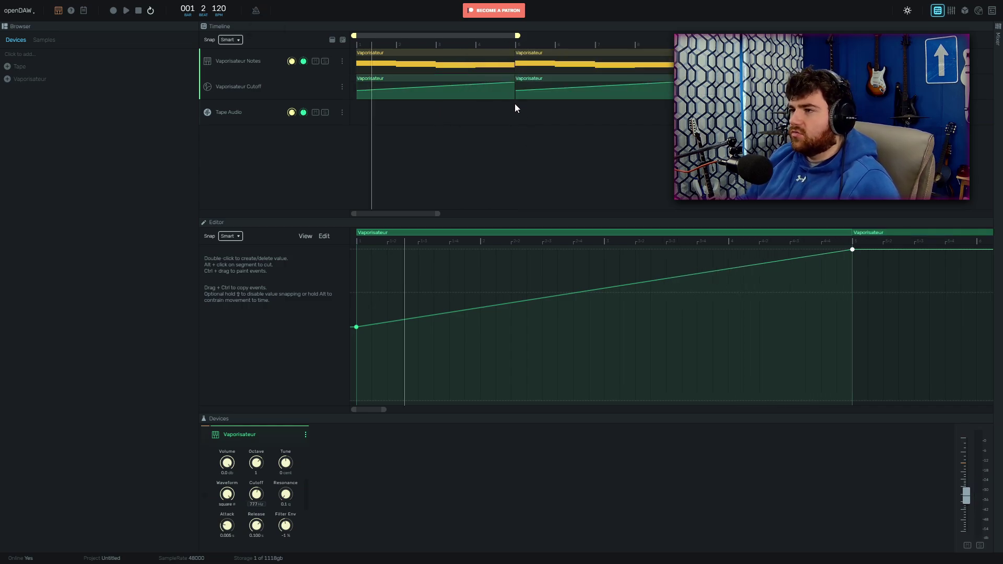
click(517, 93)
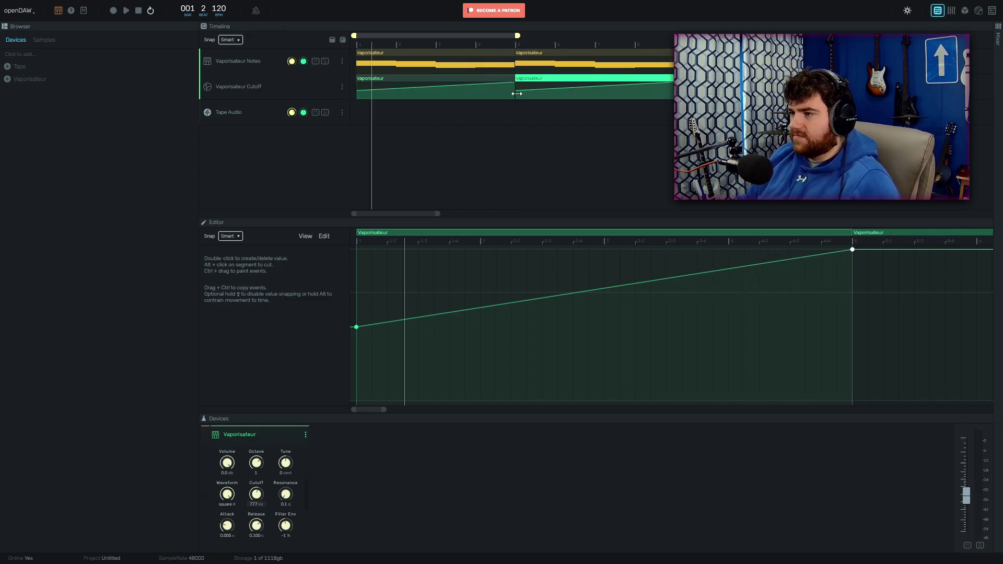
click(587, 59)
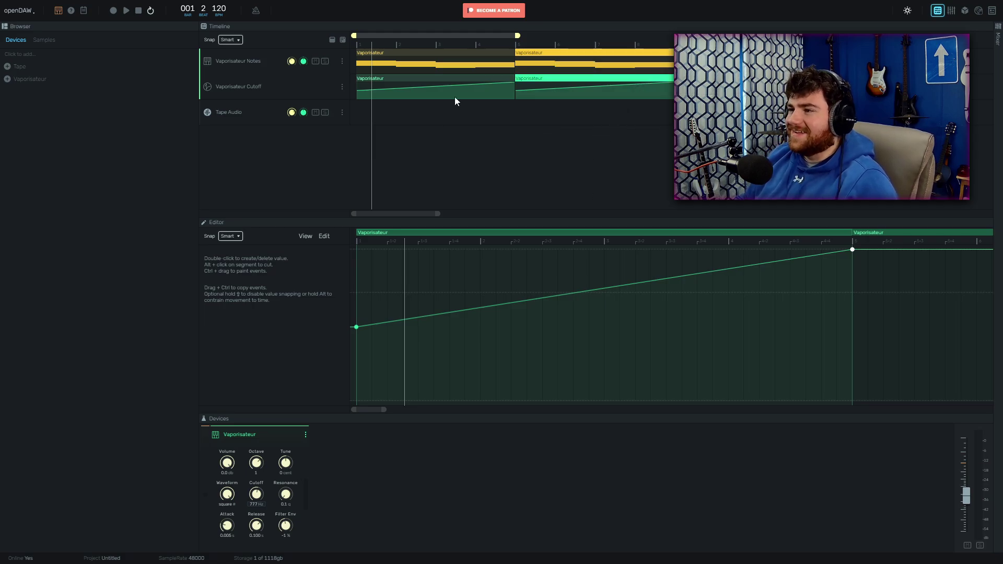
click(488, 49)
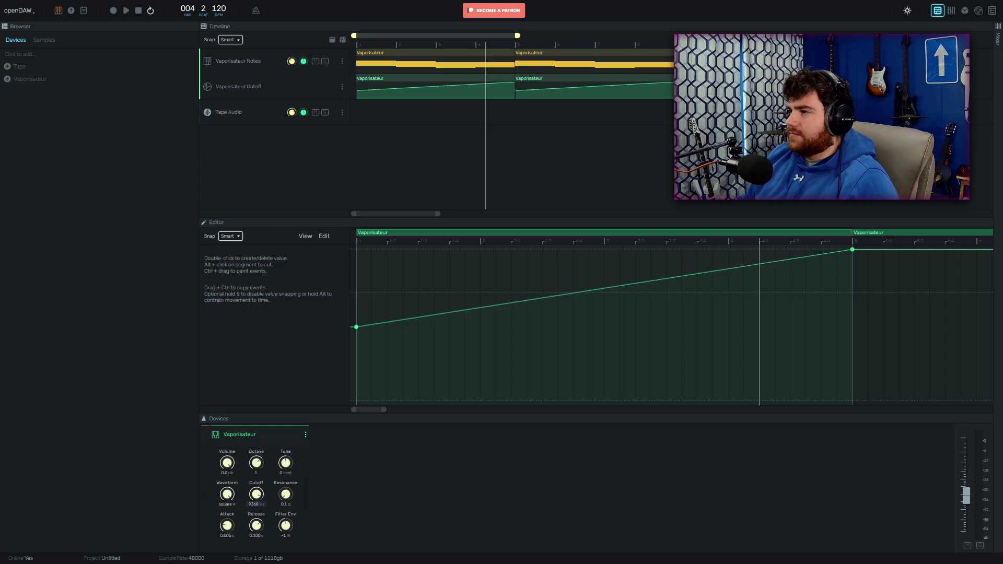
key(space)
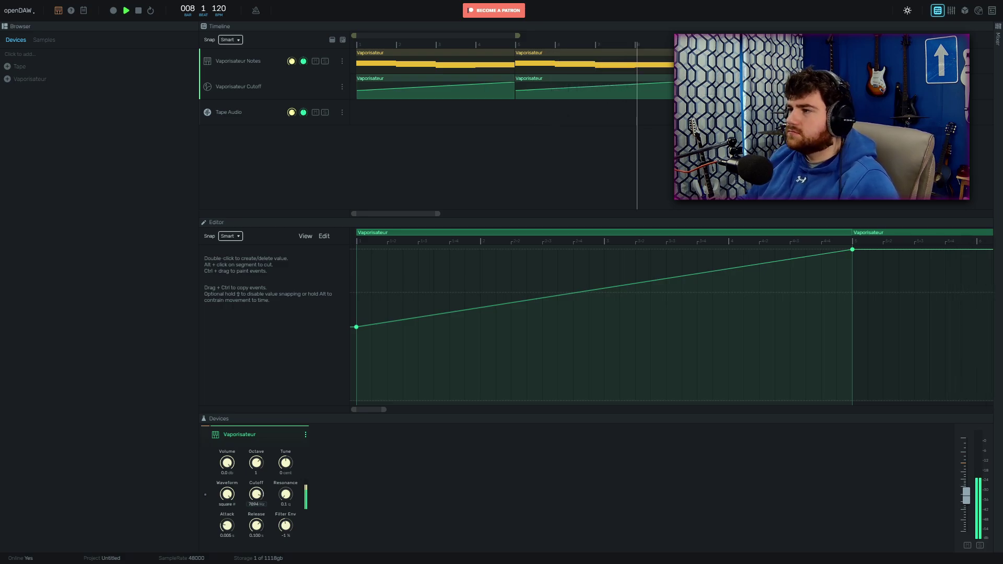
Save the project under the name 2 14 25.
key(ctrl+s)
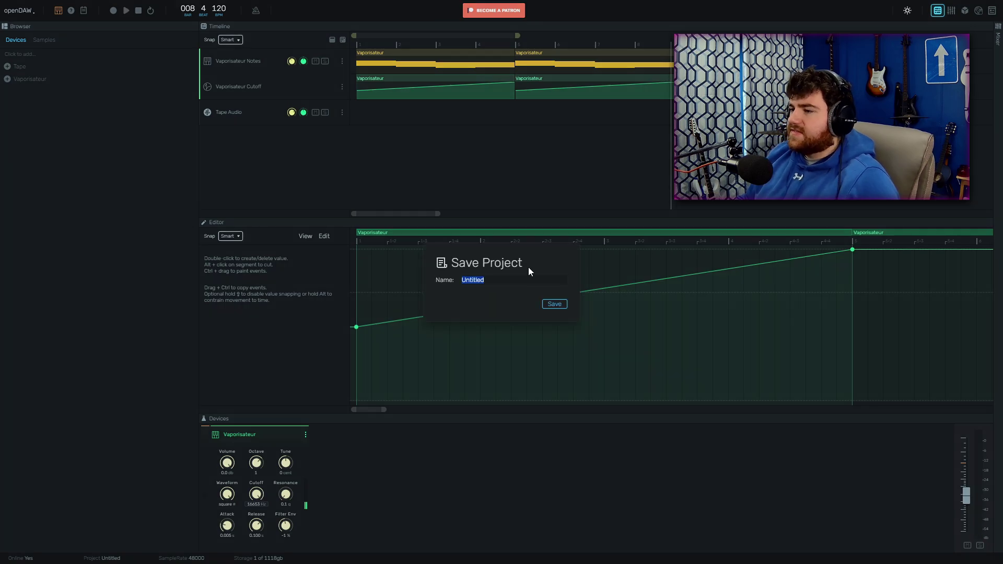
text(2 )
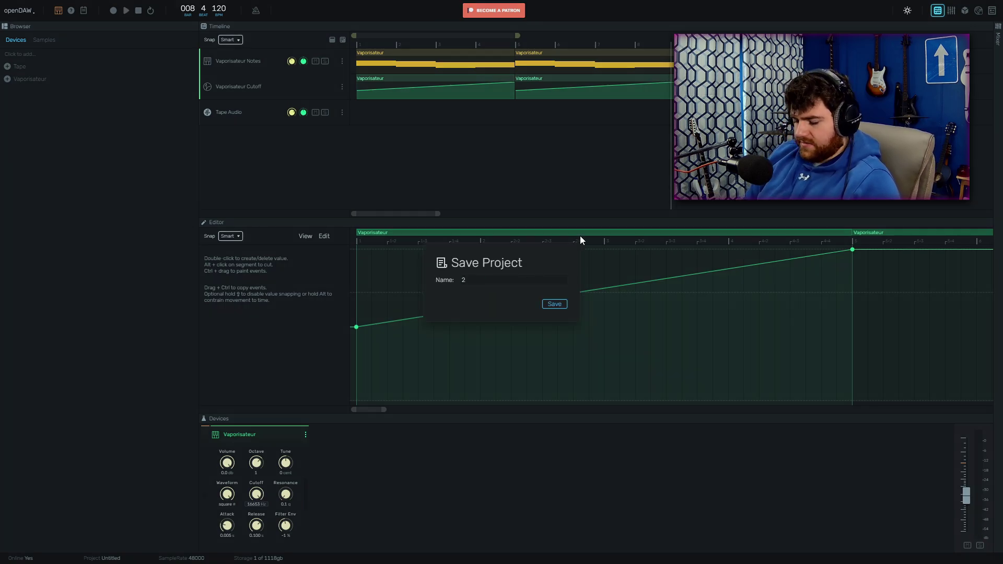
text(8 26)
key(Return)
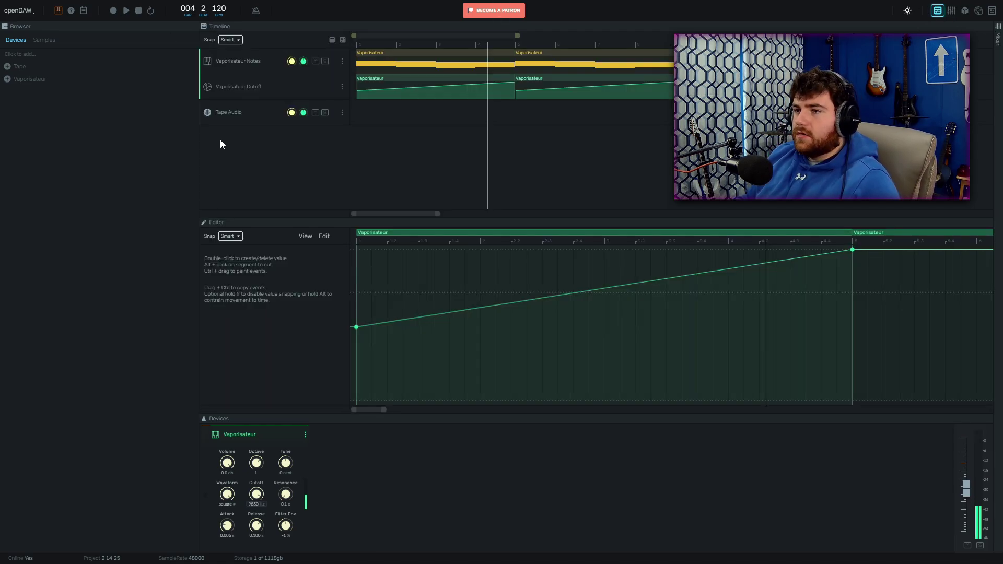
Set the project tempo to 135 BPM.
right_click(219, 10)
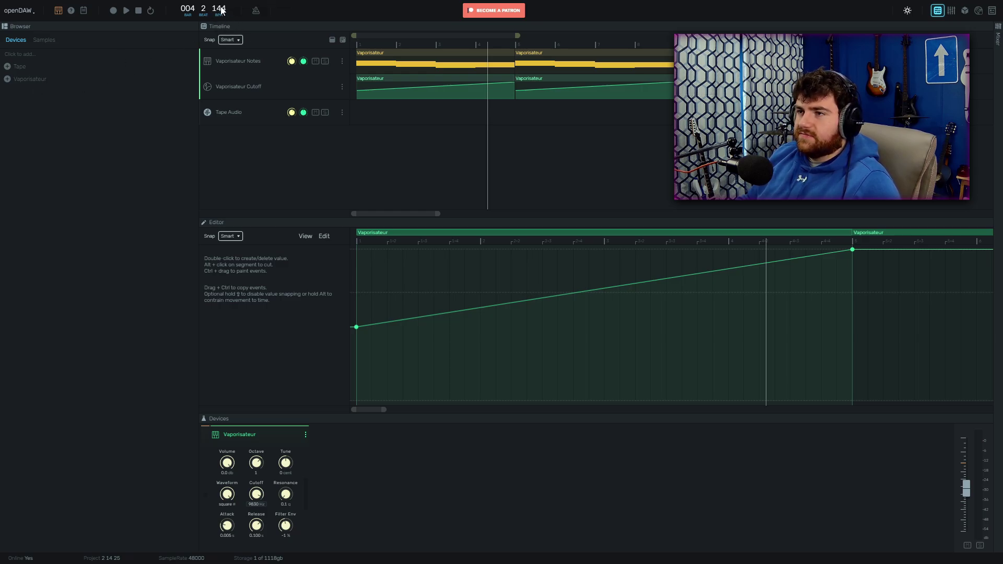
mouse_move(241, 22)
click(205, 9)
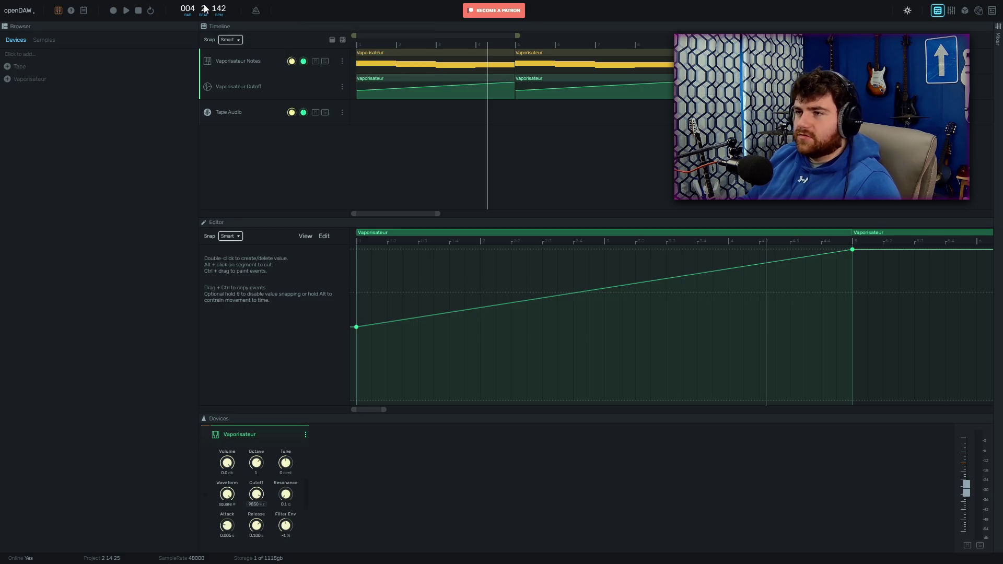
text(135)
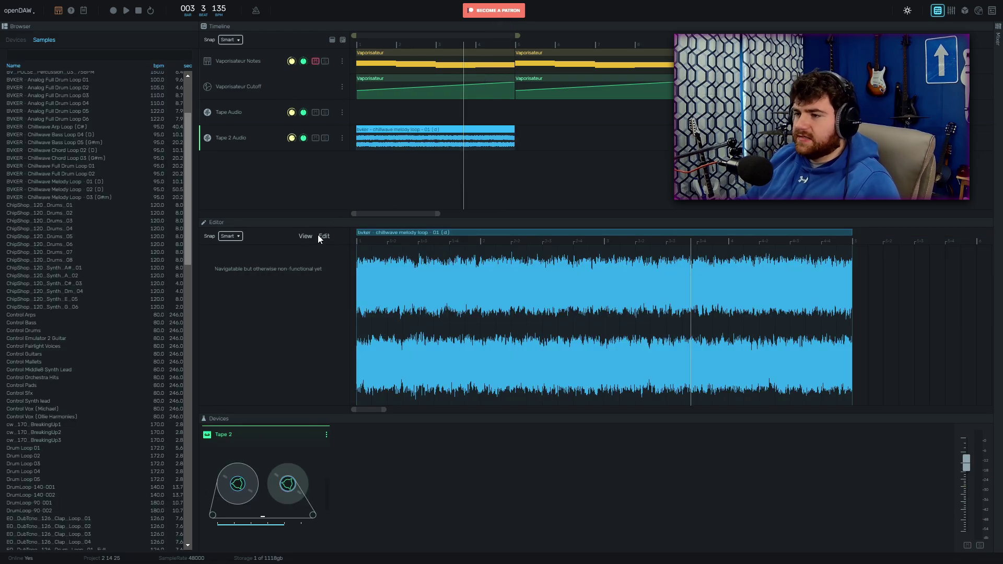
Compare the editor's view and edit options for the melody loop audio region and the first Vaporisateur note region.
click(311, 239)
click(310, 250)
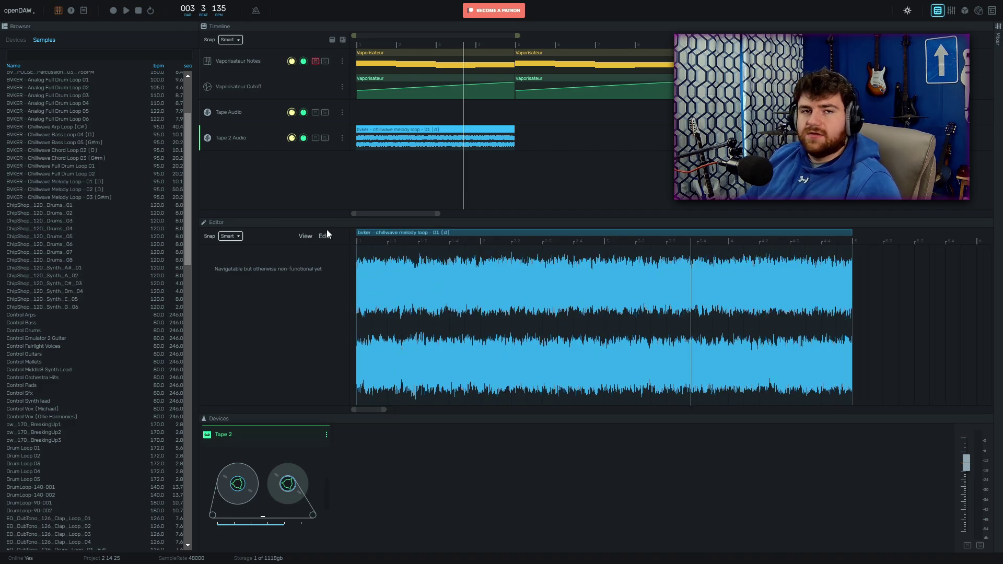
click(404, 63)
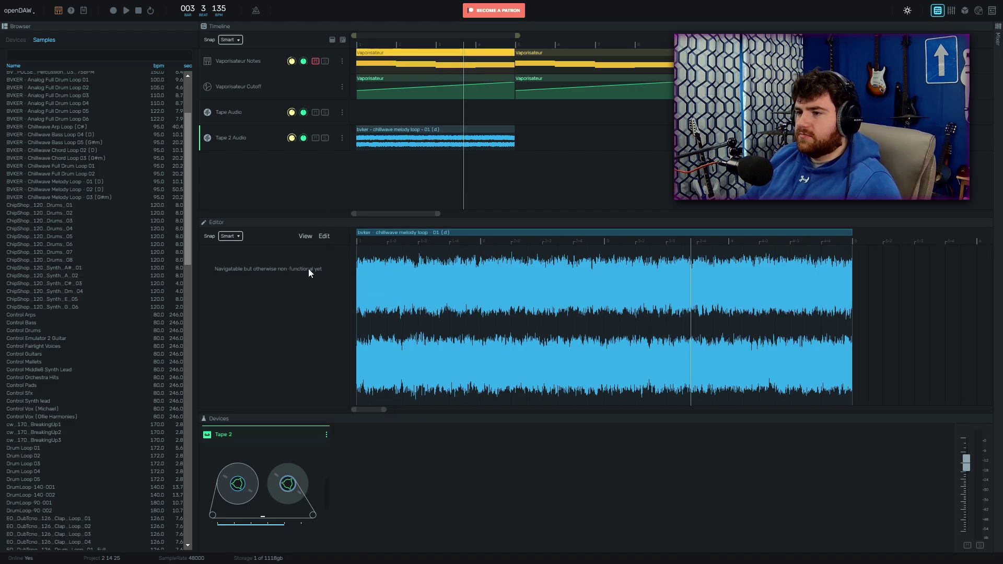
double_click(383, 67)
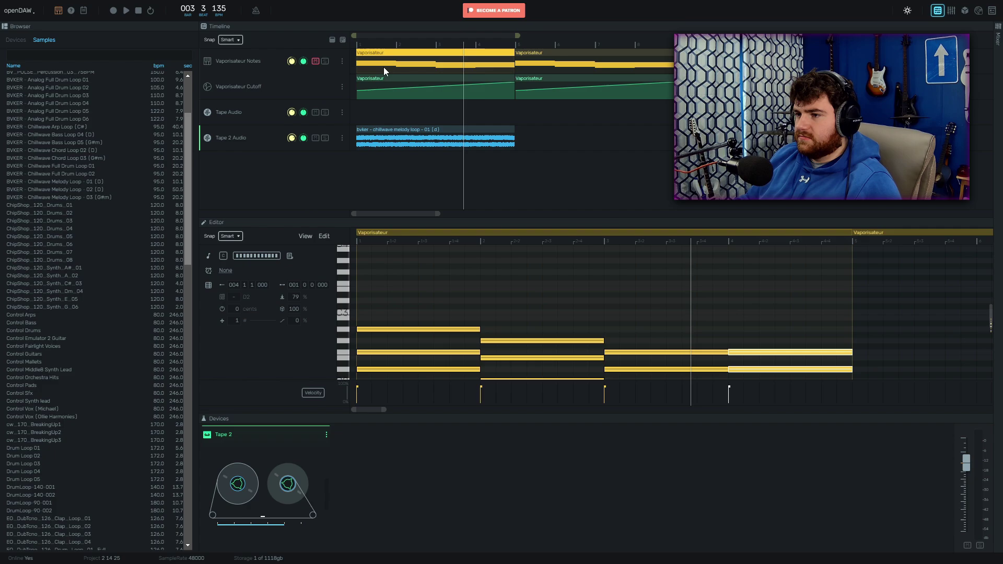
click(324, 237)
double_click(387, 147)
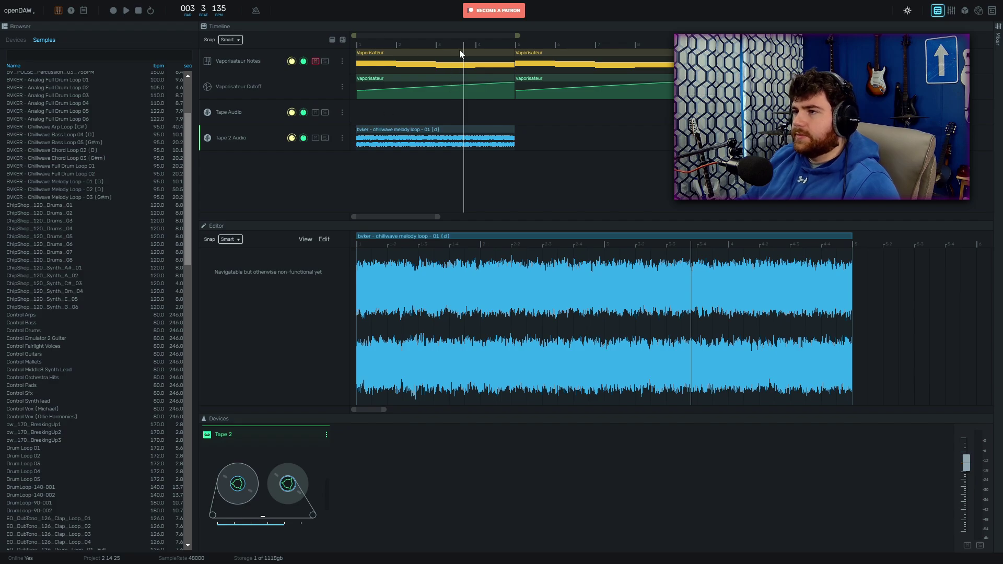
Play the melody loop from bar 1, set the project tempo to 95 BPM and play it again.
click(356, 44)
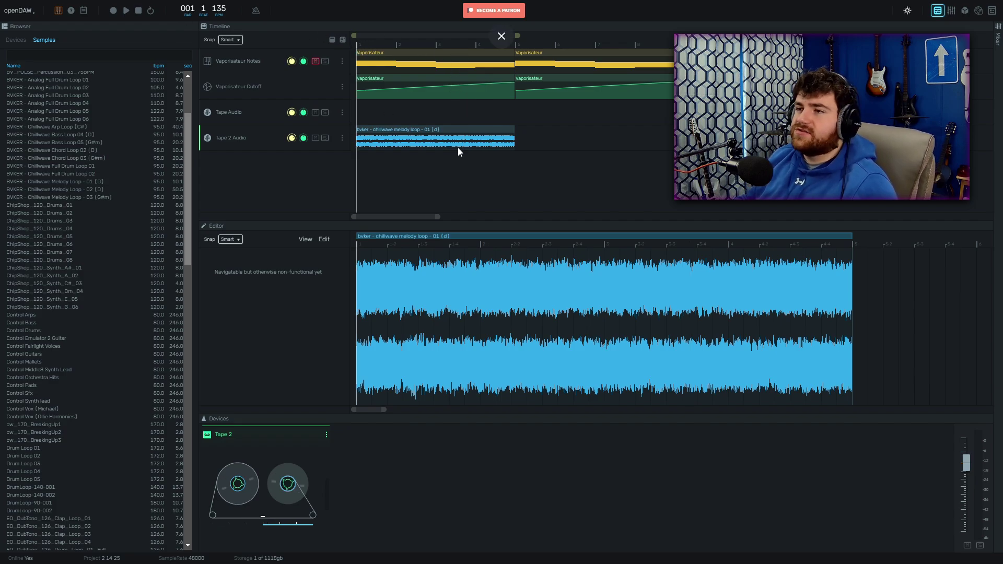
key(space)
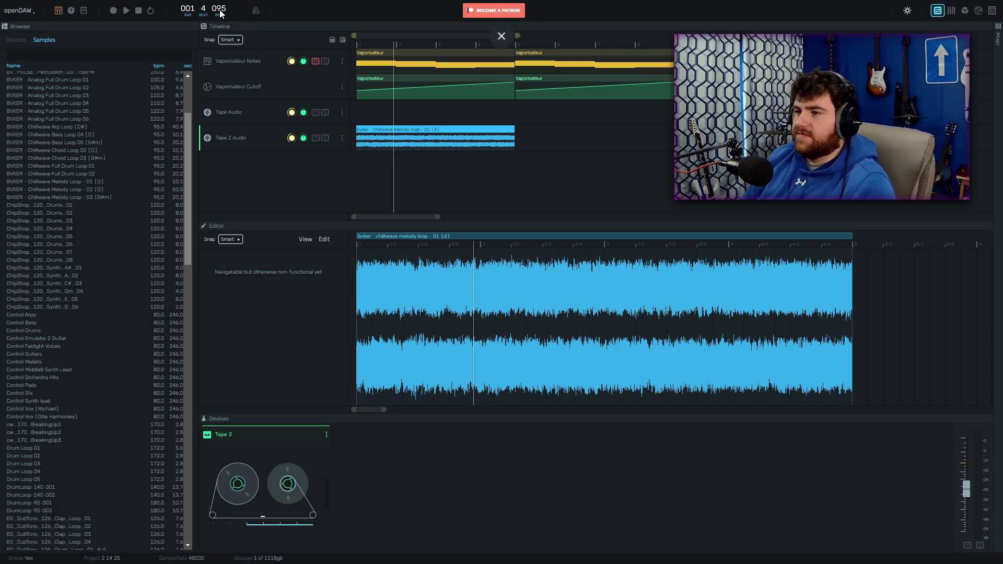
click(357, 120)
key(space)
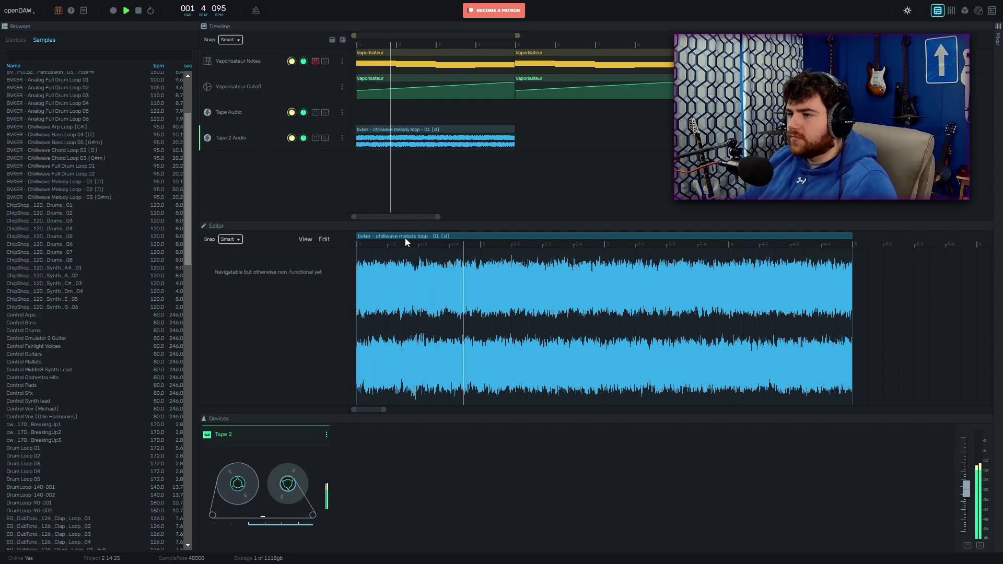
Duplicate the melody loop region on the Tape 2 Audio track to bar 5.
mouse_move(292, 138)
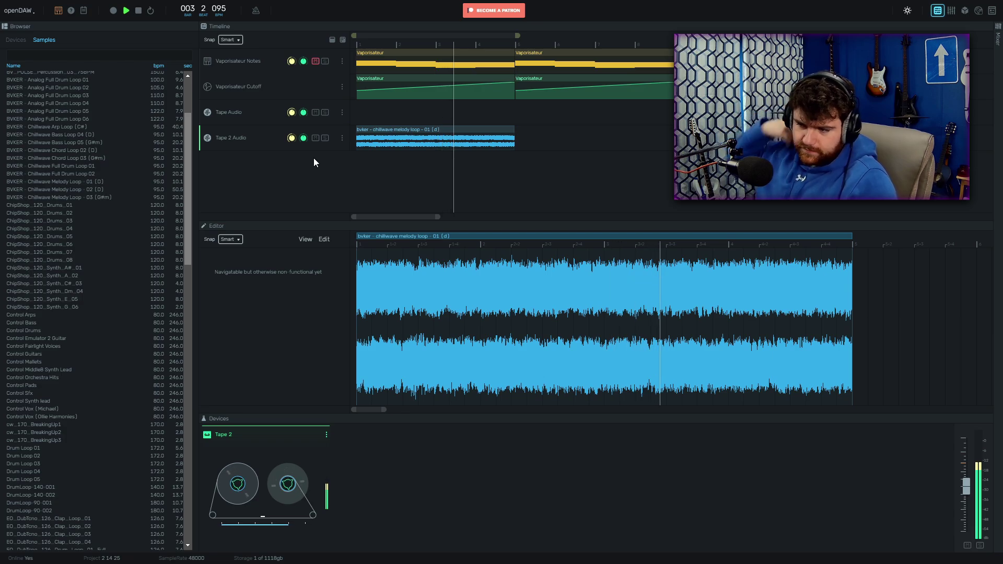
click(488, 134)
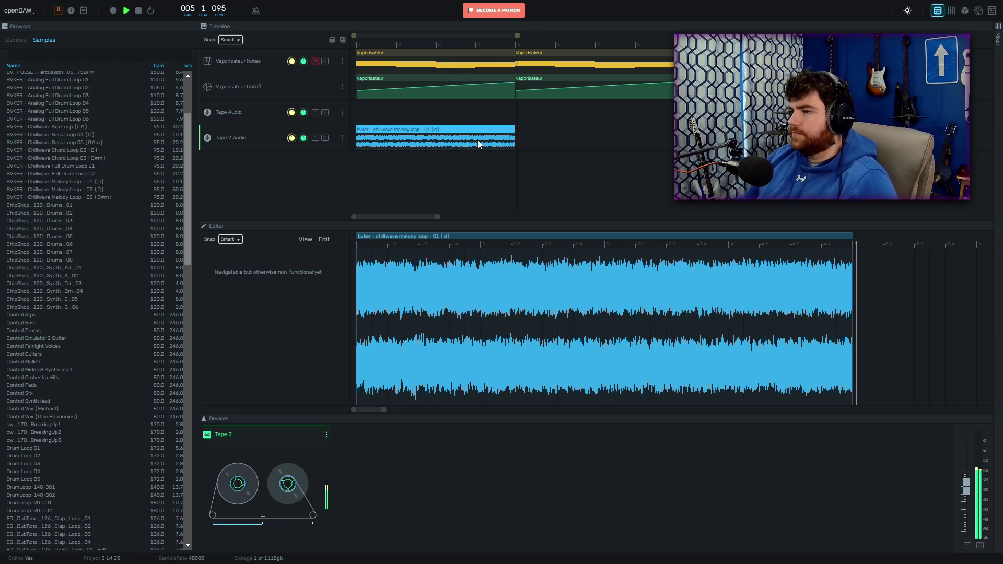
Toggle the editor and devices areas repeatedly, ending with the editor shown and the devices hidden.
key(e)
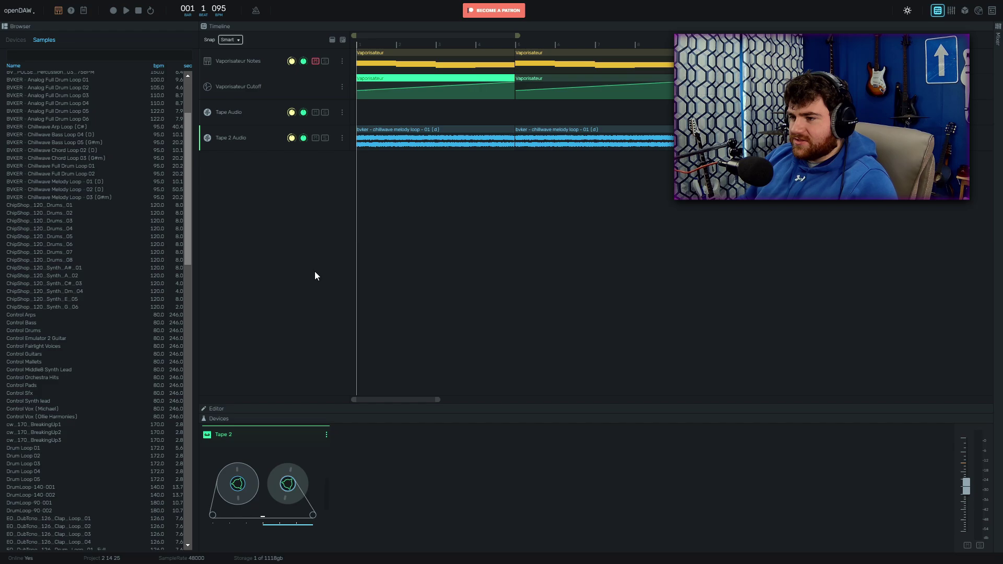
key(e)
key(e)
key(d)
key(d)
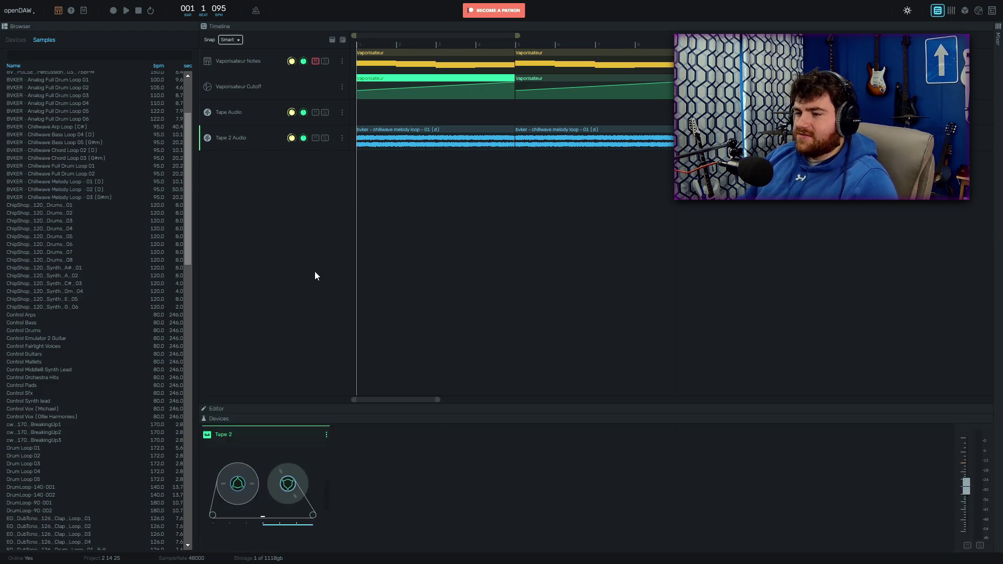
key(d)
key(d)
key(d)
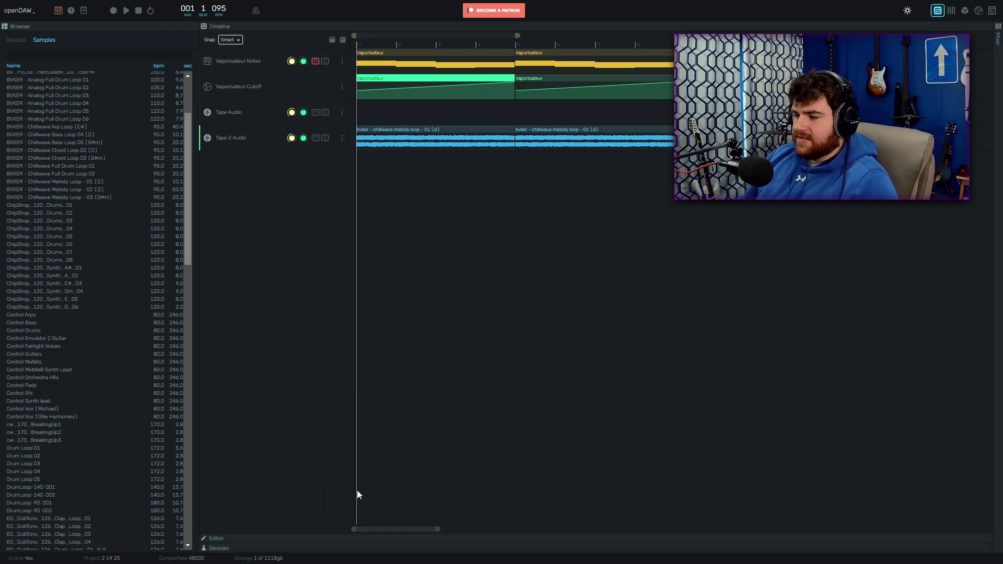
key(d)
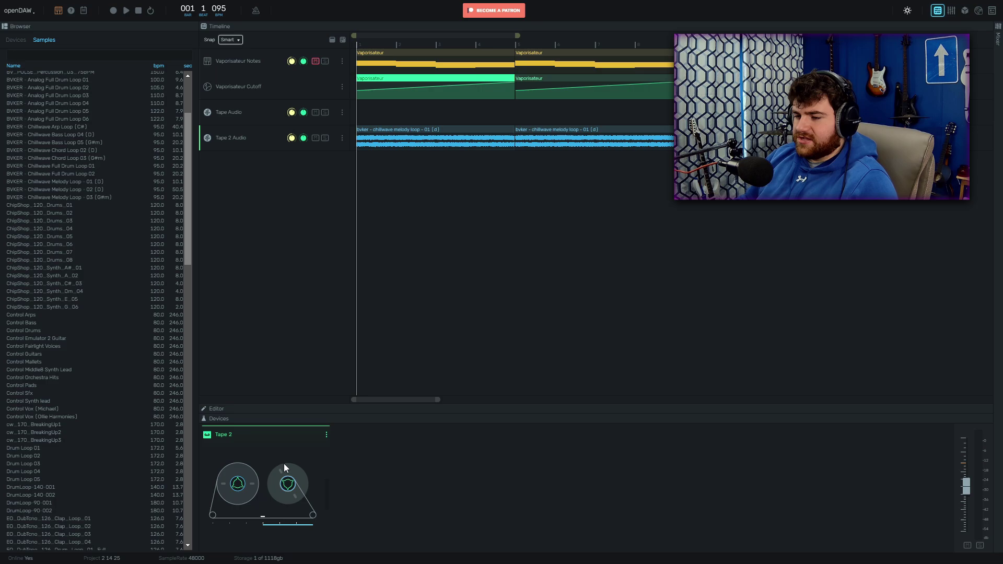
key(d)
key(e)
key(e)
key(e)
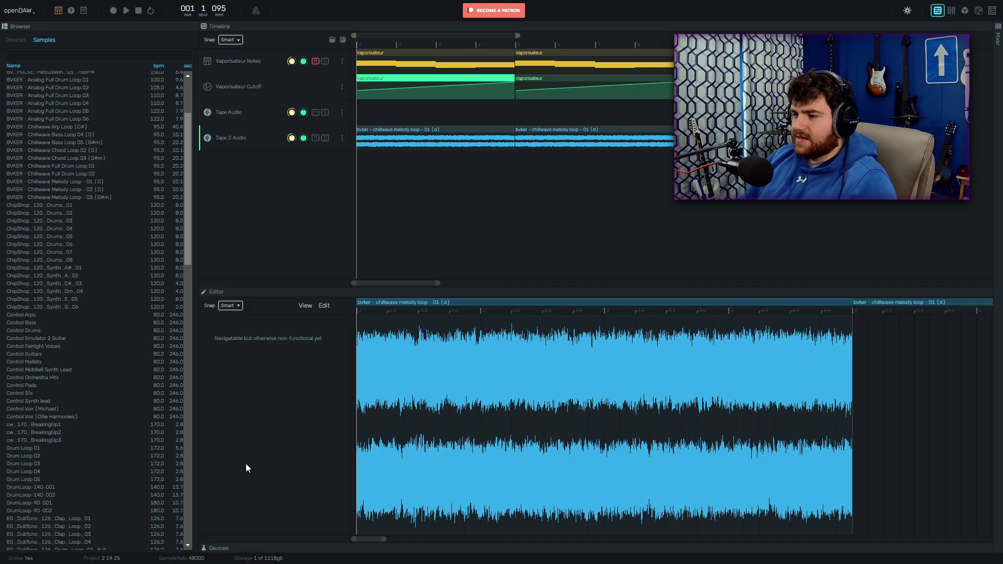
key(e)
key(d)
key(d)
key(d)
key(e)
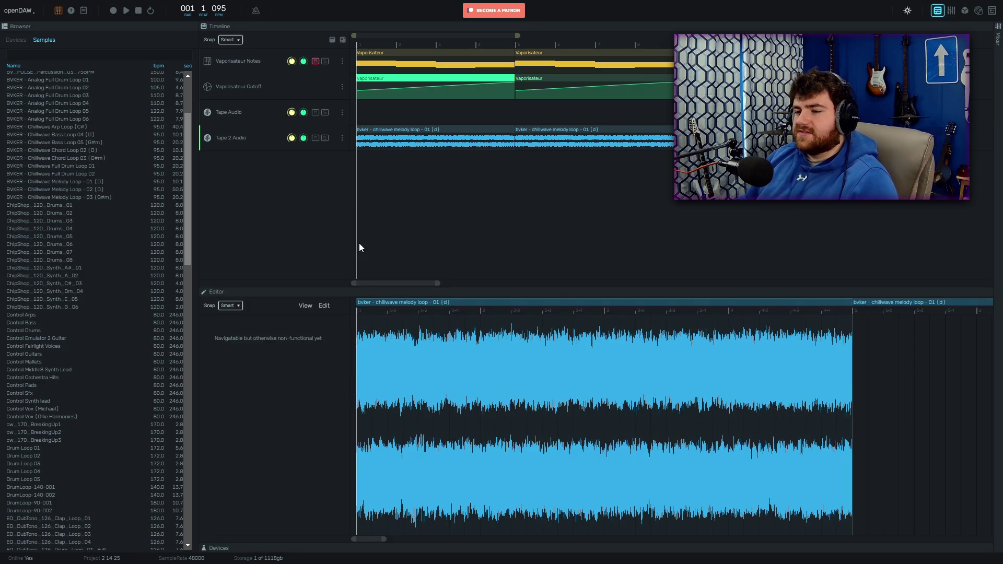
Toggle the editor area repeatedly, ending with it hidden so the timeline fills the workspace.
key(e)
key(e)
key(e)
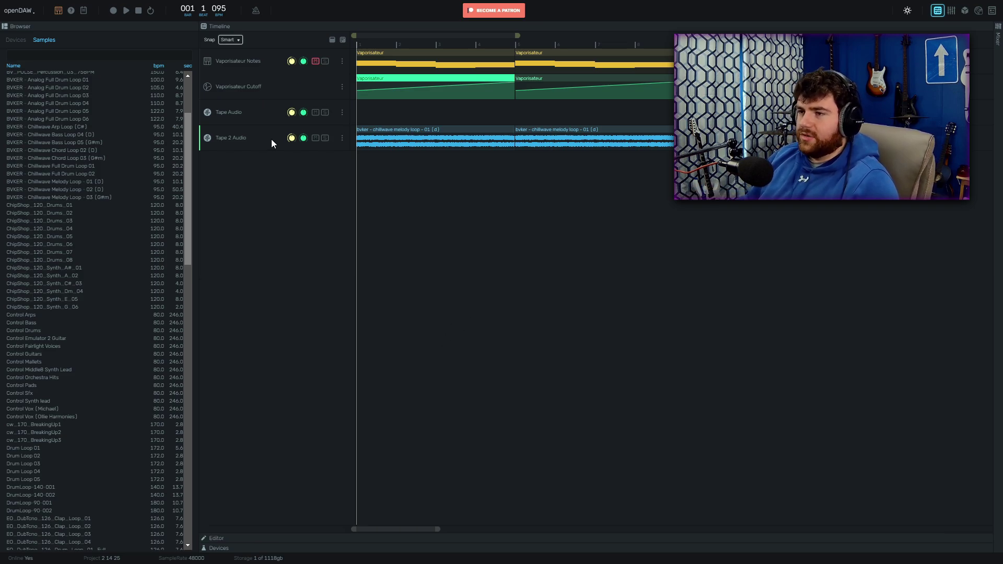
key(e)
key(e)
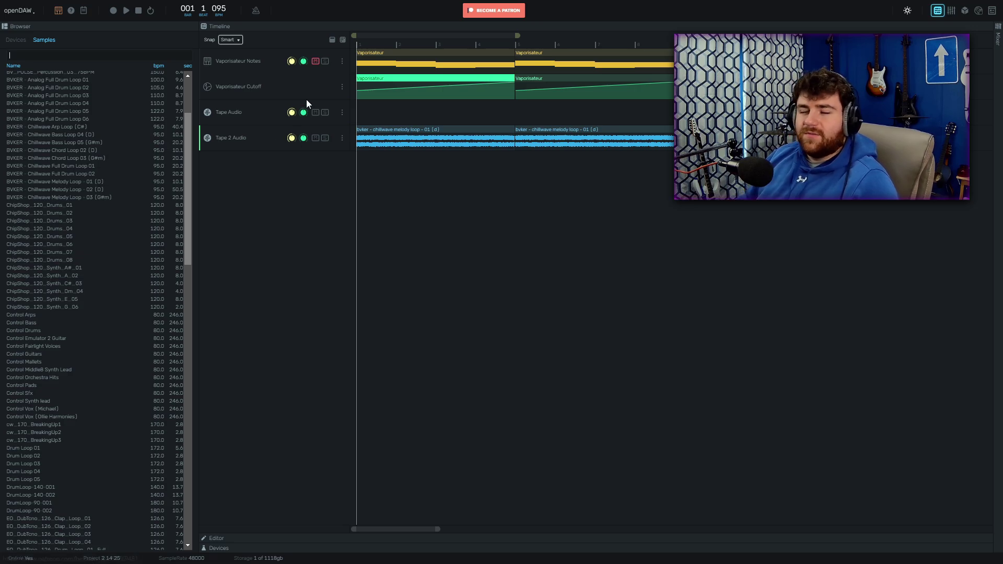
Filter the sample list by "e" and browse the matching samples.
text(e)
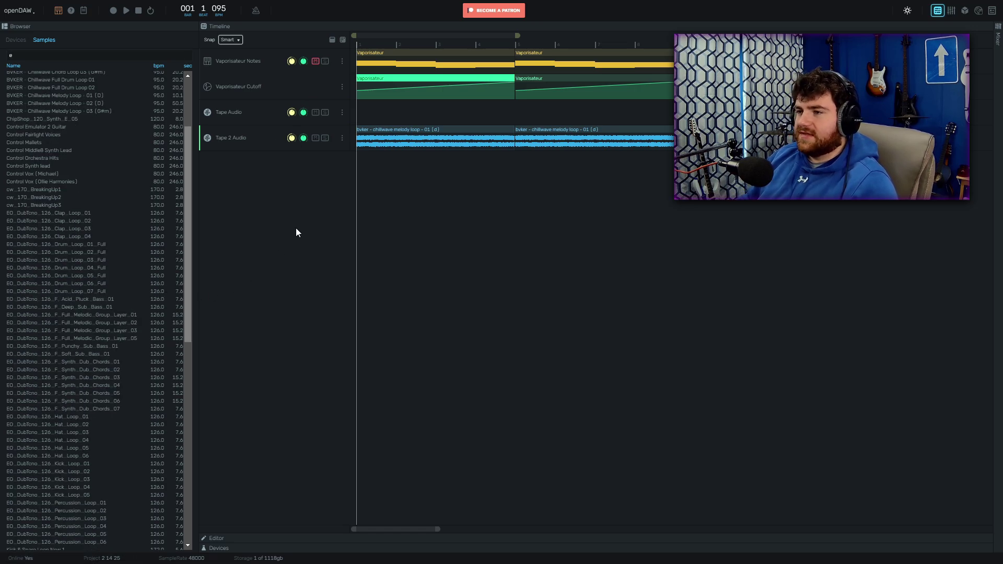
text(eedd)
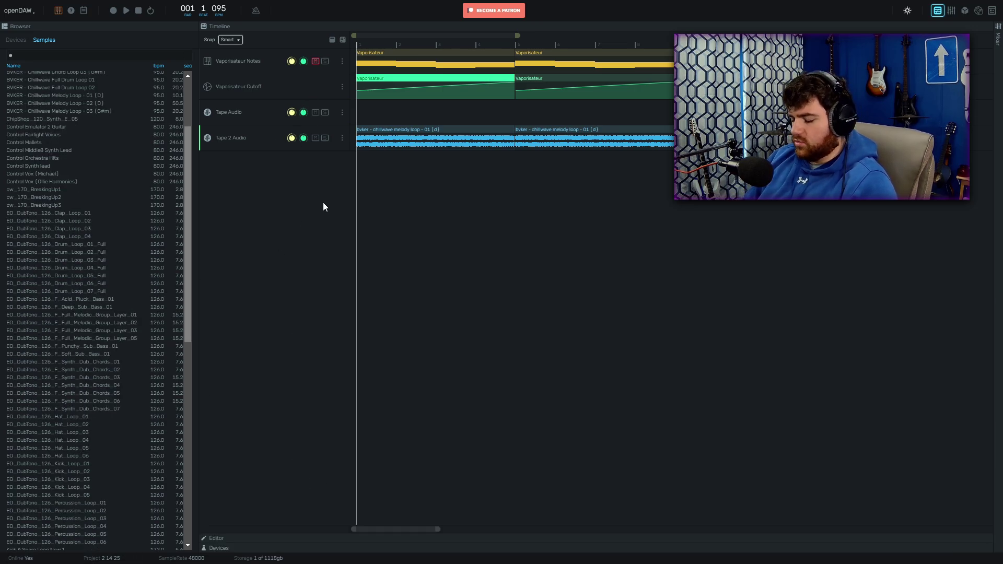
text(mm)
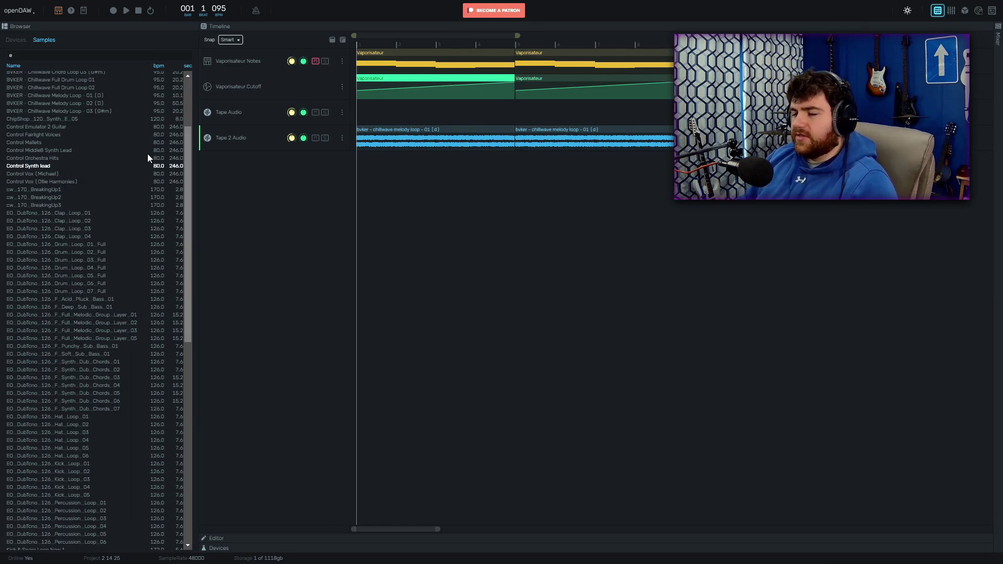
scroll(147, 224, up, 2)
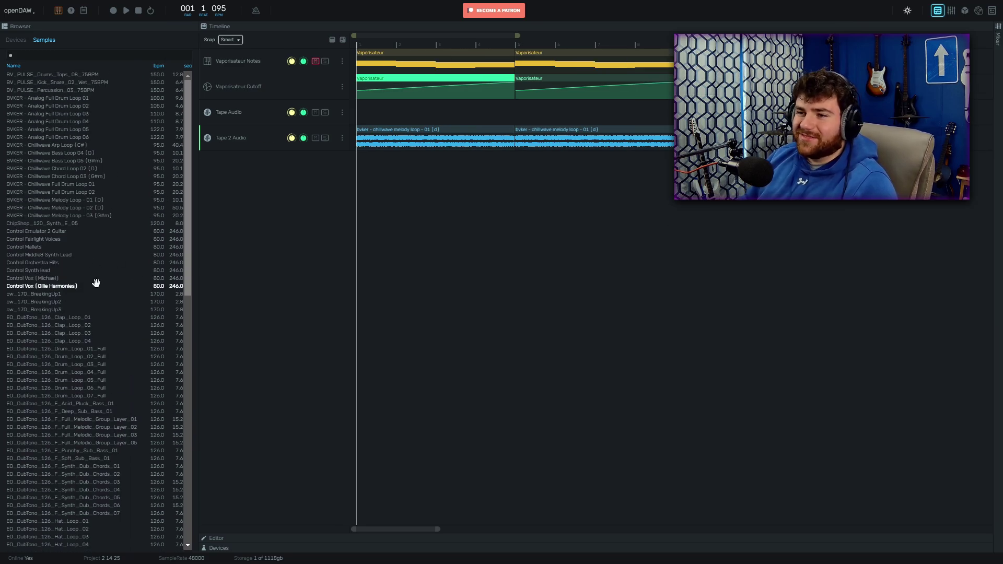
scroll(96, 282, down, 6)
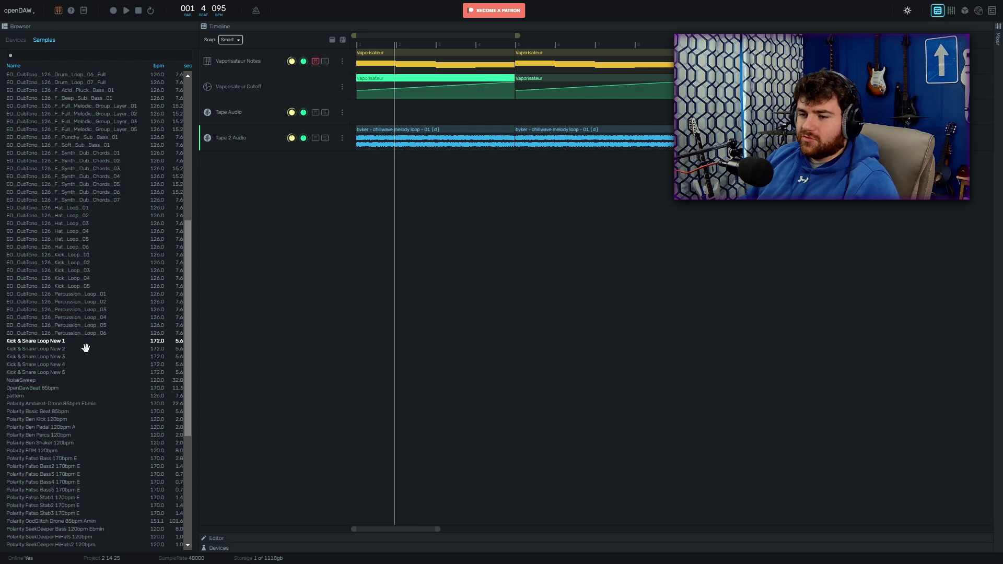
Add the "pattern" sample at bar 1 on a new audio track below Tape 2 Audio and play from the start.
click(45, 396)
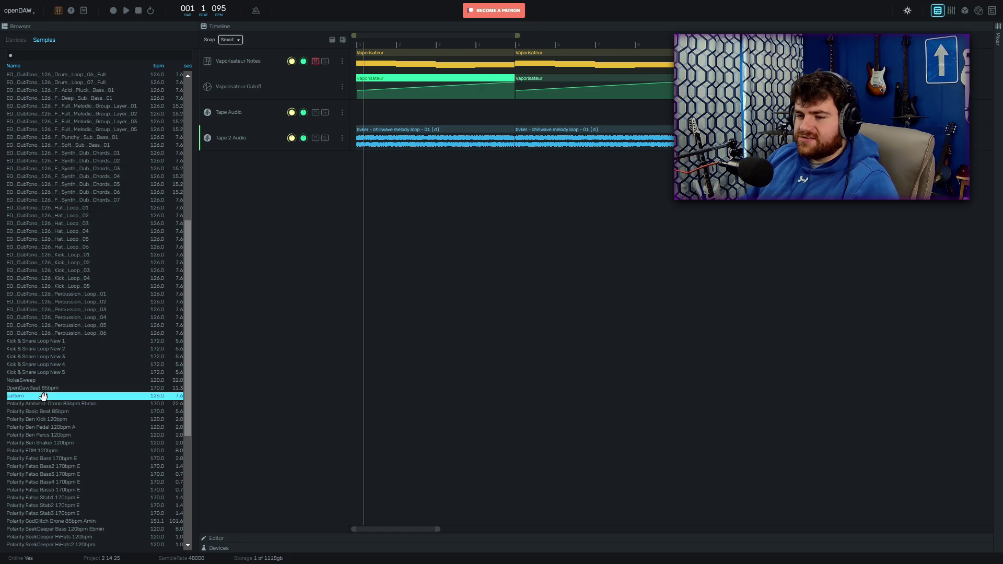
drag(43, 397, 437, 140)
drag(369, 172, 373, 171)
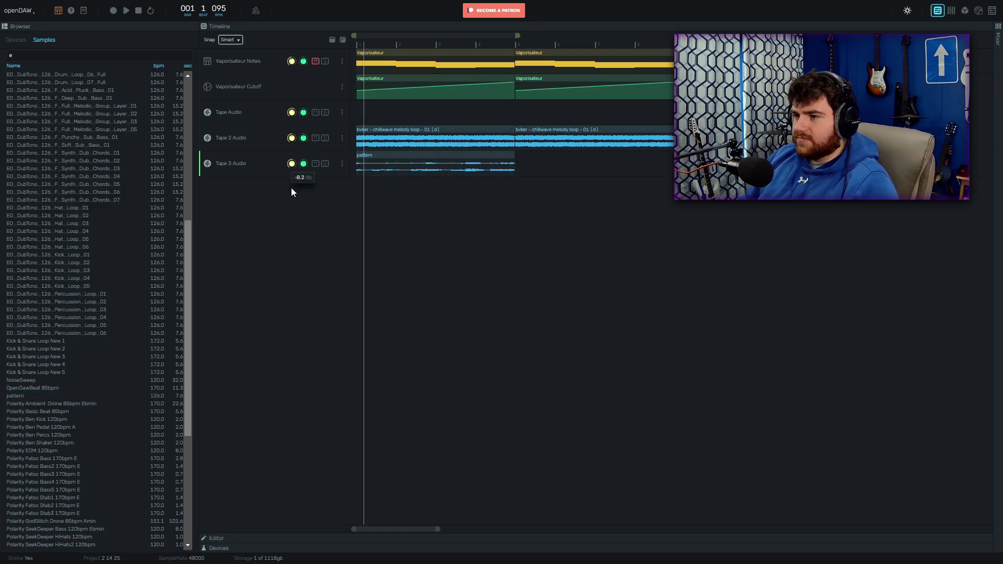
click(356, 46)
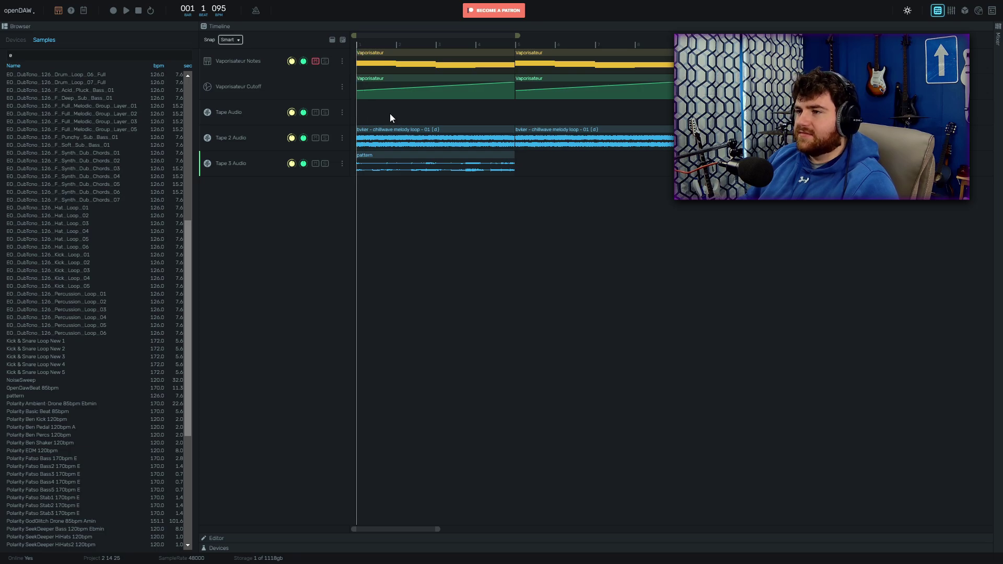
key(space)
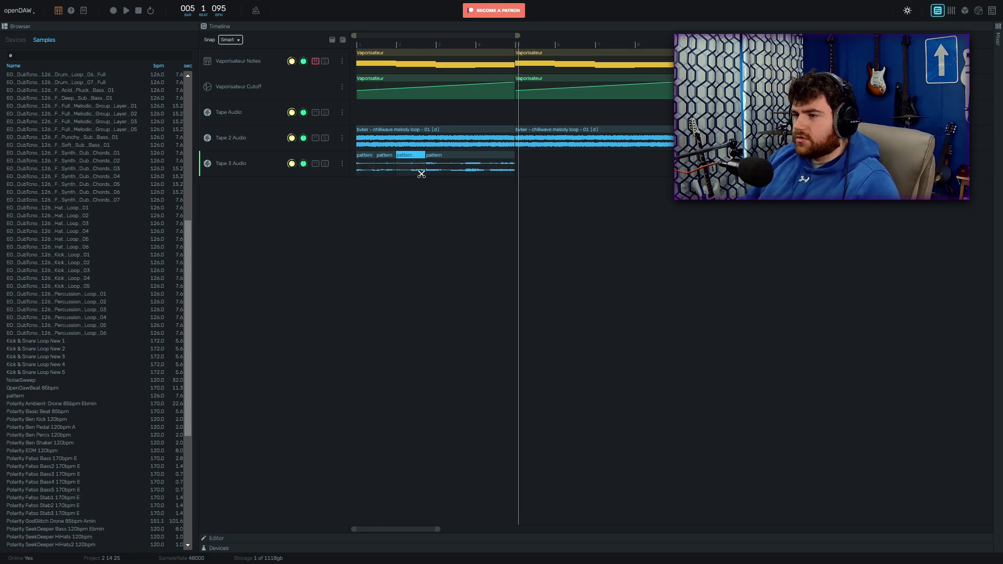
Undo the last cut and rearrange the pattern slices on the Tape 3 Audio track into a new order from bar 1.
key(ctrl+z)
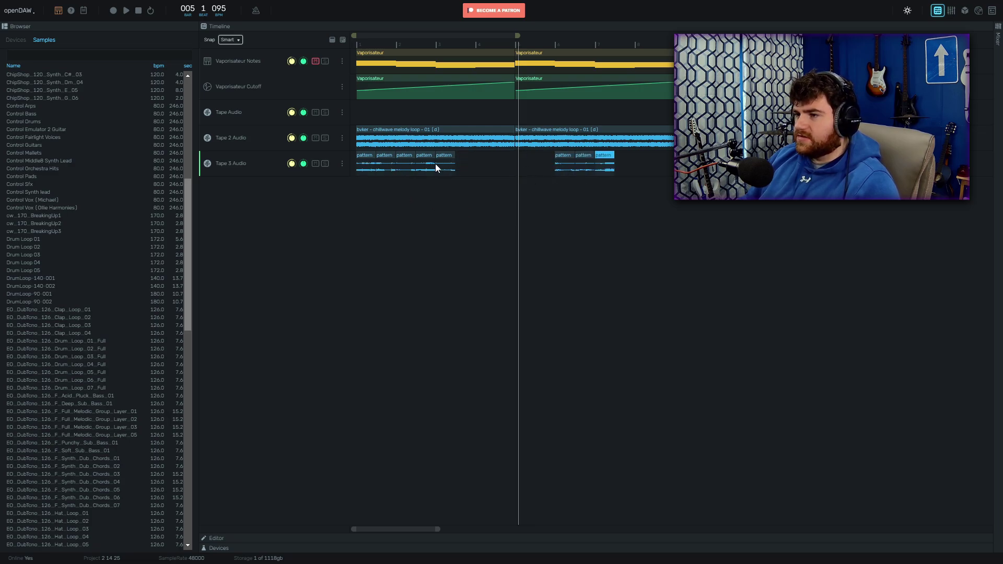
drag(408, 165, 525, 166)
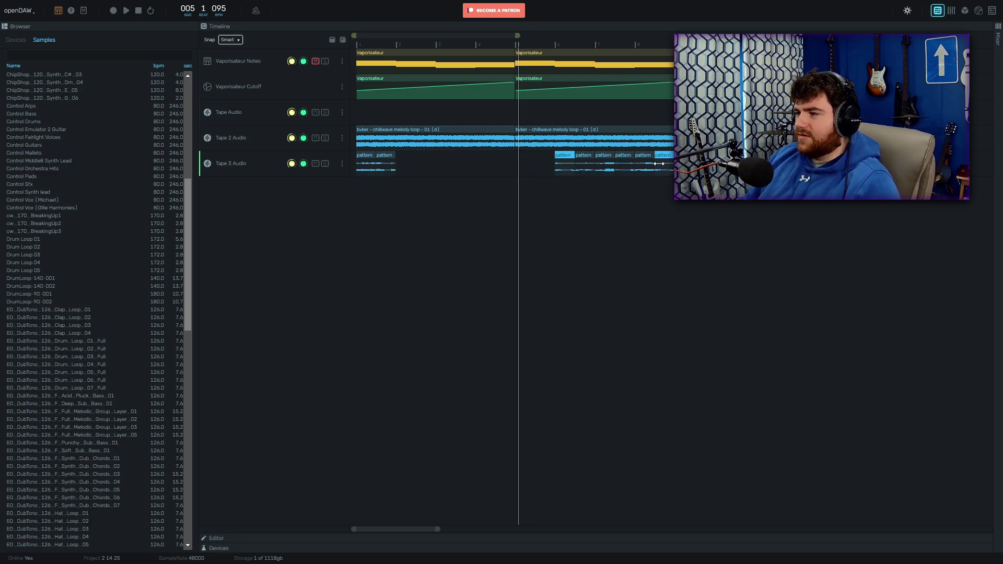
drag(632, 173, 421, 160)
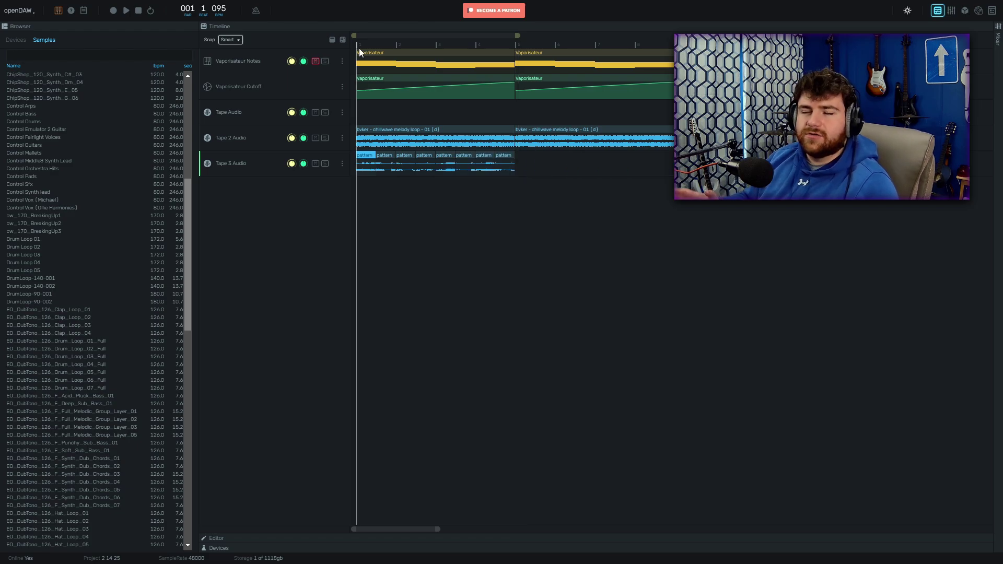
Play the rearranged pattern slices in the mix, solo the Tape 3 Audio track and listen again.
key(space)
click(375, 243)
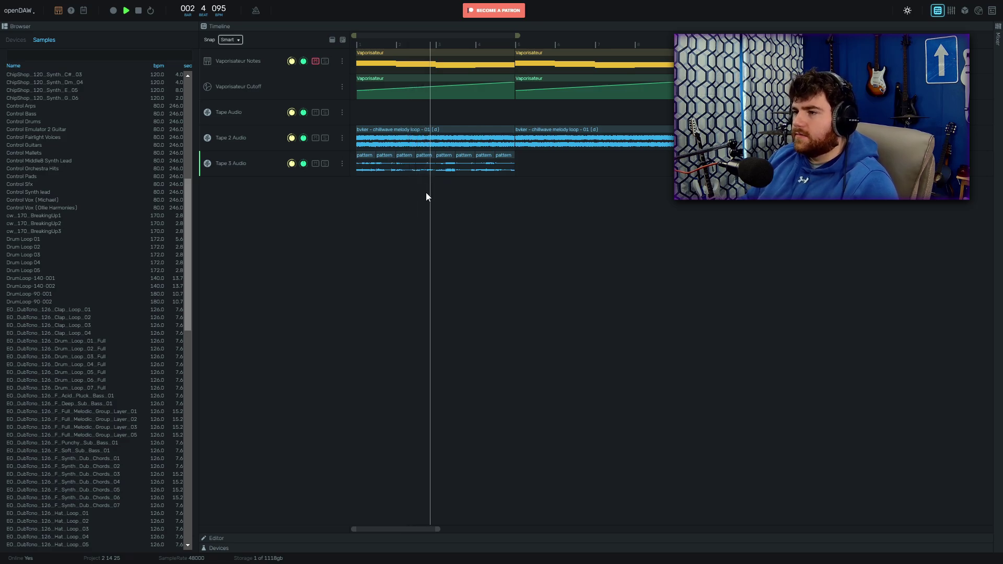
key(space)
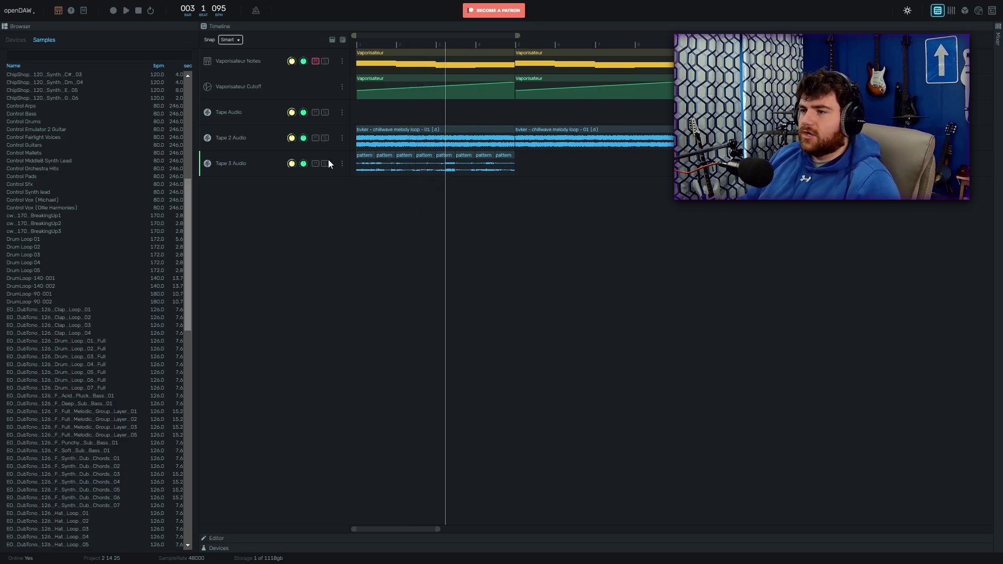
key(space)
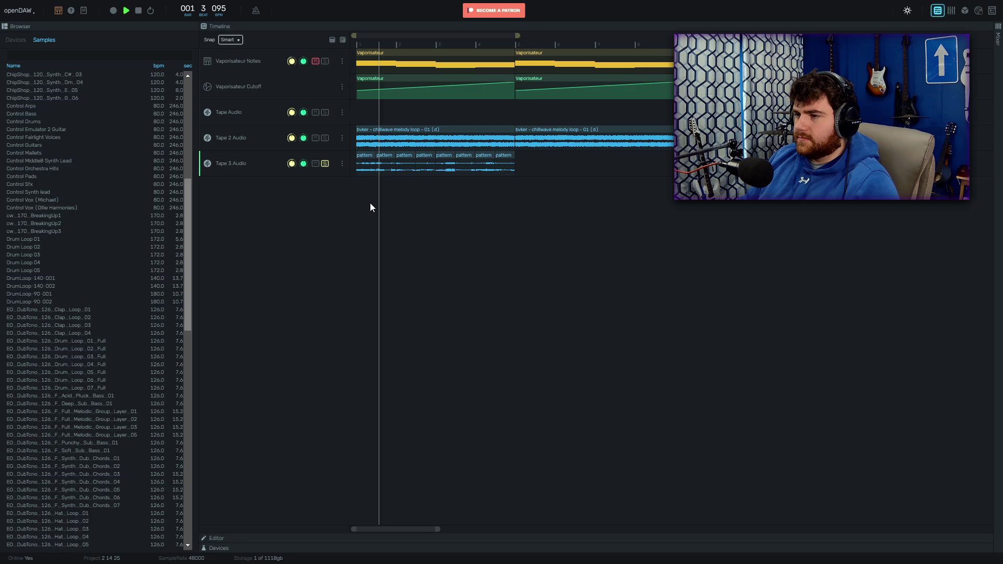
click(326, 164)
key(space)
Delete the selected pattern slices near bar 5 on the Tape 3 Audio track and play the arrangement.
drag(569, 180, 491, 156)
key(Delete)
key(space)
click(371, 177)
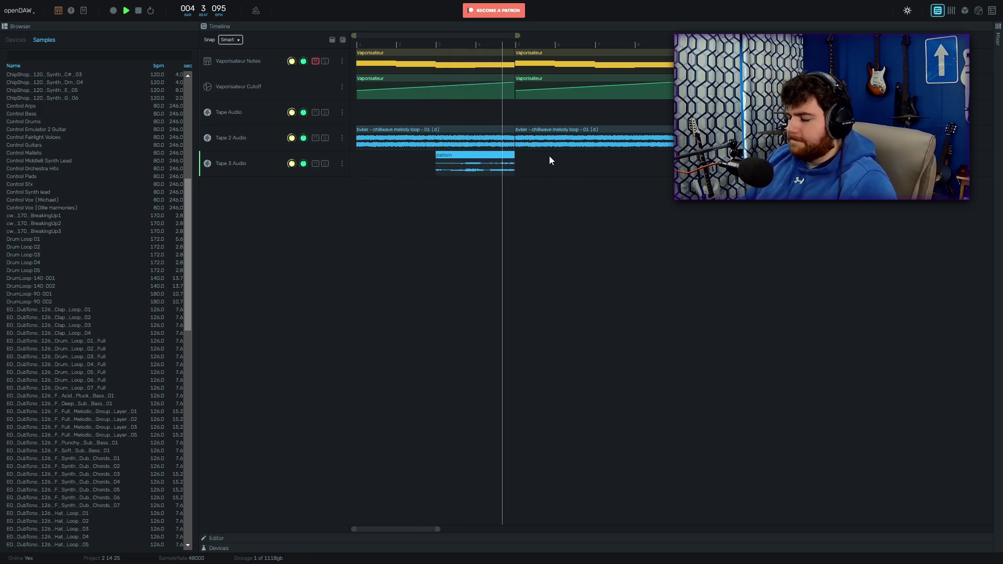
Stop playback, duplicate the bar 3 pattern region on the Tape 3 Audio track and place the copy at bar 5.
key(space)
drag(466, 157, 622, 175)
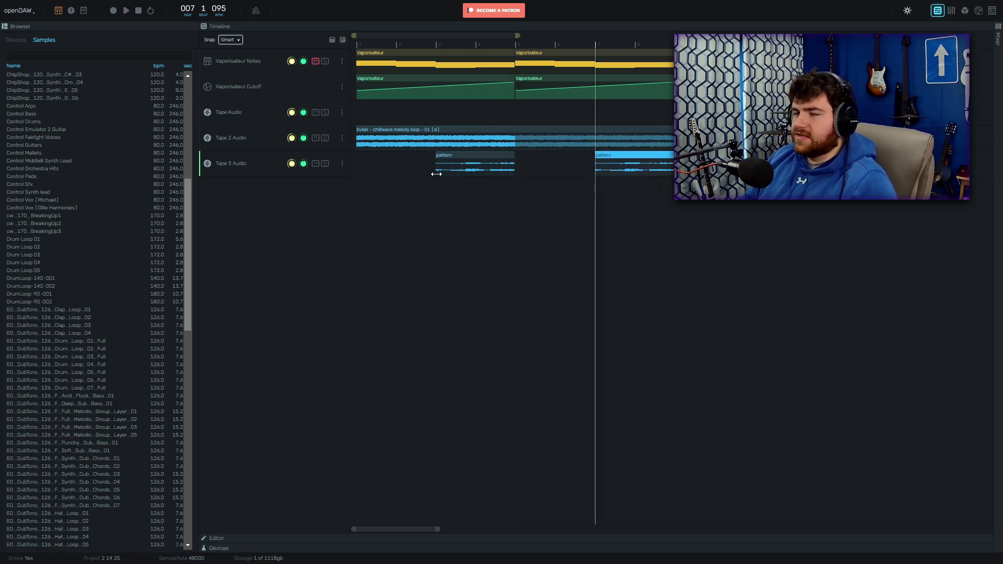
click(459, 171)
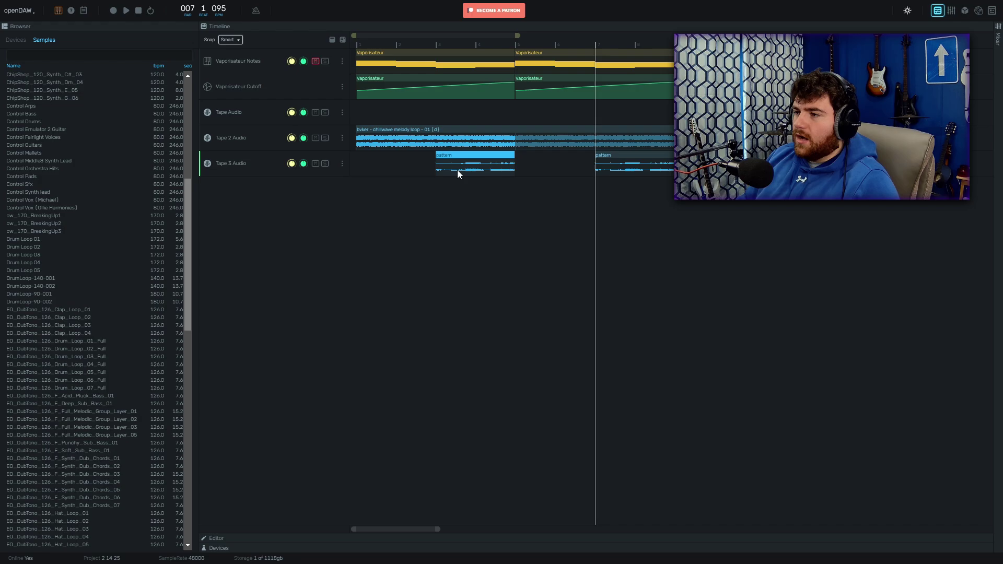
click(616, 157)
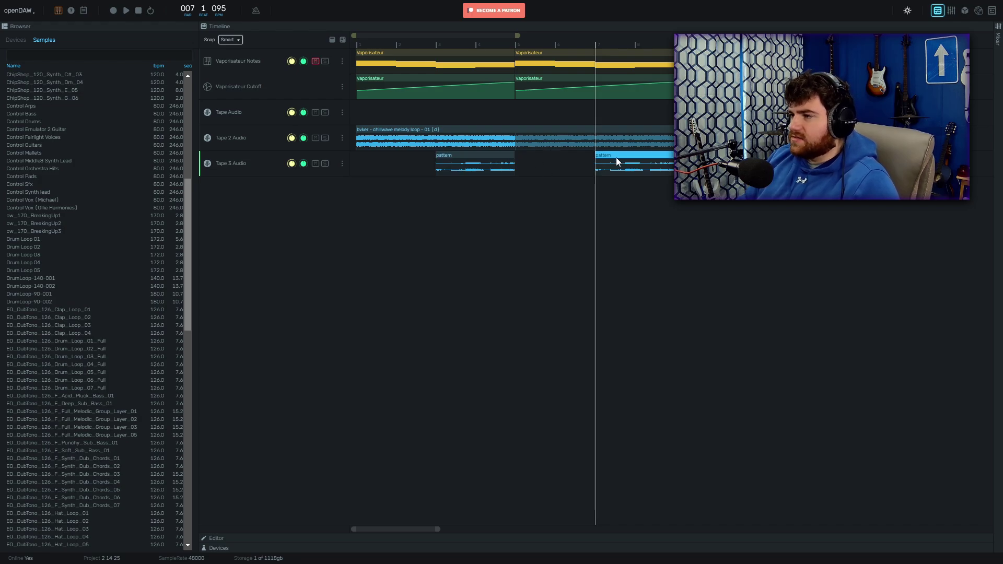
drag(616, 158, 529, 166)
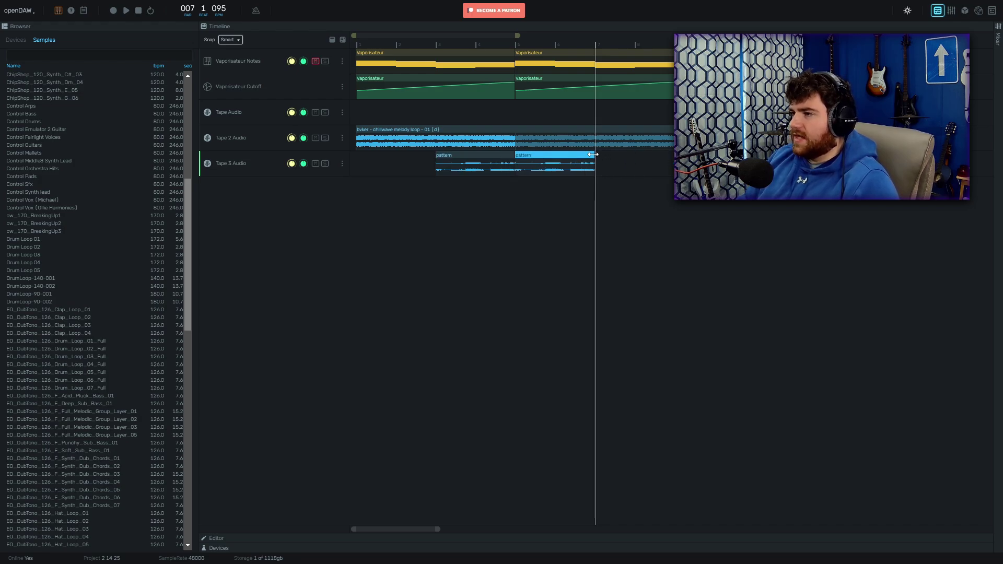
Extend the bar 5 pattern region to about bar 9 and delete the pattern region at bar 3.
drag(594, 154, 666, 155)
click(502, 169)
key(Delete)
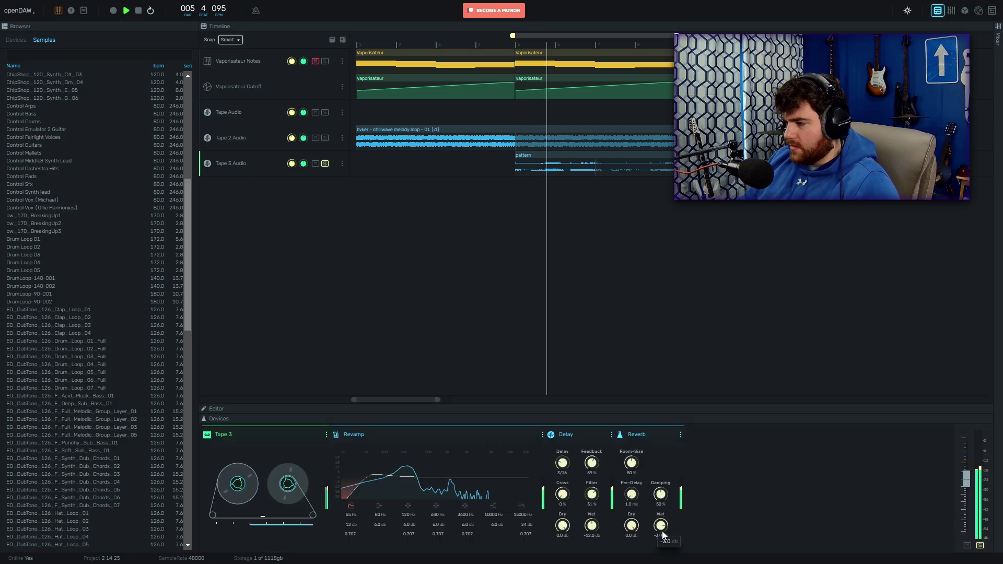
Set the Tape 3 Reverb to about 72% room size, 1.3 ms pre-delay, 73% damping, -6.0 dB dry and -0.7 dB wet.
drag(637, 498, 637, 453)
drag(667, 498, 669, 482)
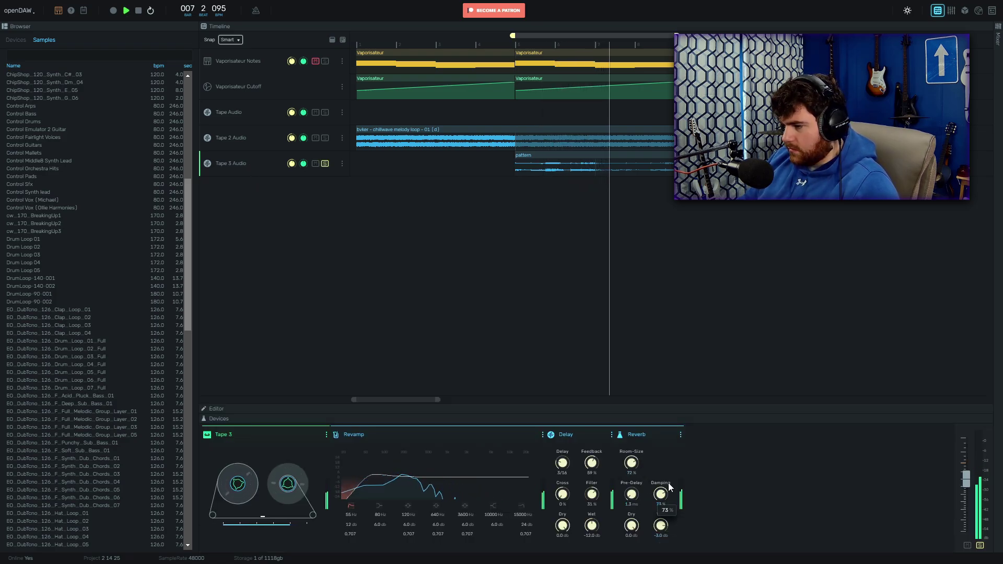
drag(637, 529, 662, 513)
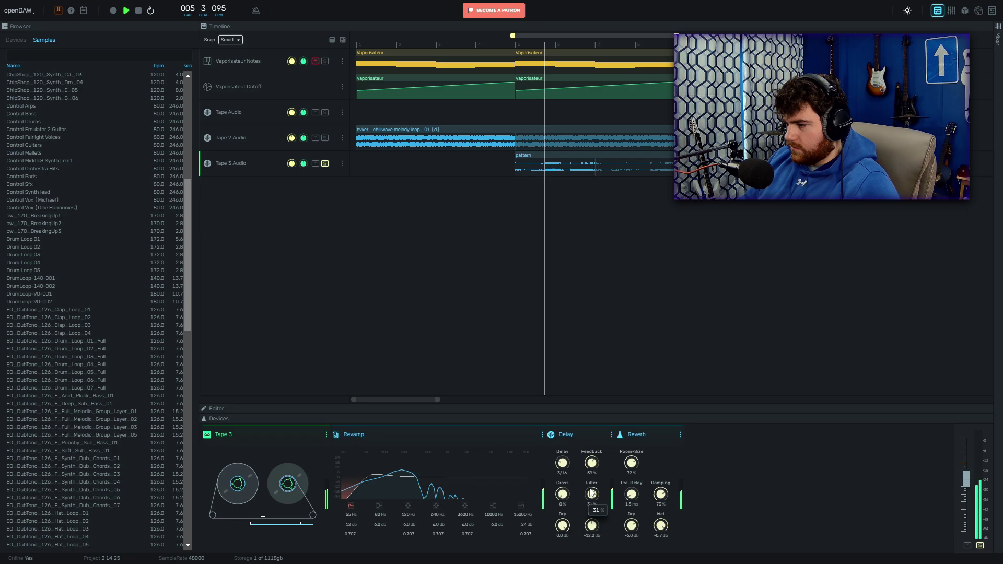
Set the Tape 3 Delay effect to a 1/8 delay time, 16% cross and -9.0 dB wet.
drag(563, 493, 564, 483)
mouse_move(564, 527)
mouse_down()
mouse_move(566, 548)
mouse_move(591, 523)
mouse_move(563, 524)
mouse_up()
drag(563, 472, 560, 466)
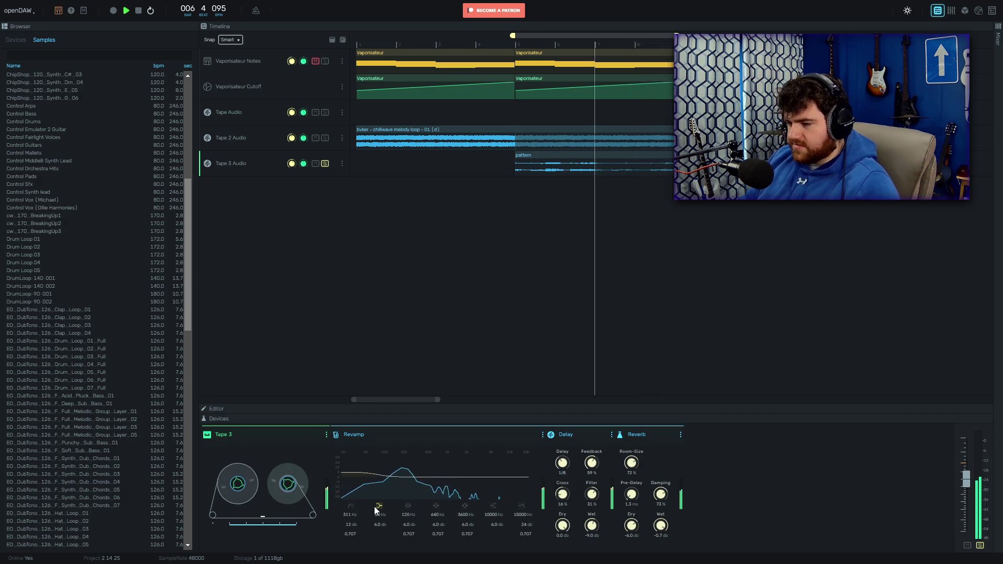
Enable the low-shelf band in the Tape 3 Revamp equalizer and set it to 130 Hz and -24.0 dB.
click(379, 507)
mouse_move(385, 516)
mouse_down()
mouse_move(379, 536)
mouse_move(308, 534)
mouse_move(437, 511)
mouse_move(372, 526)
mouse_up()
drag(250, 550, 58, 558)
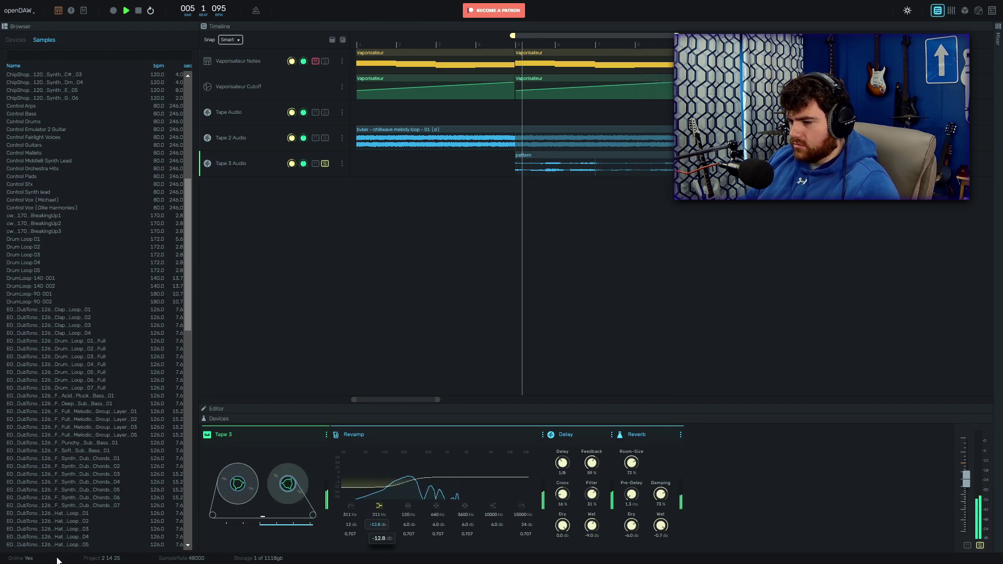
drag(372, 527, 374, 378)
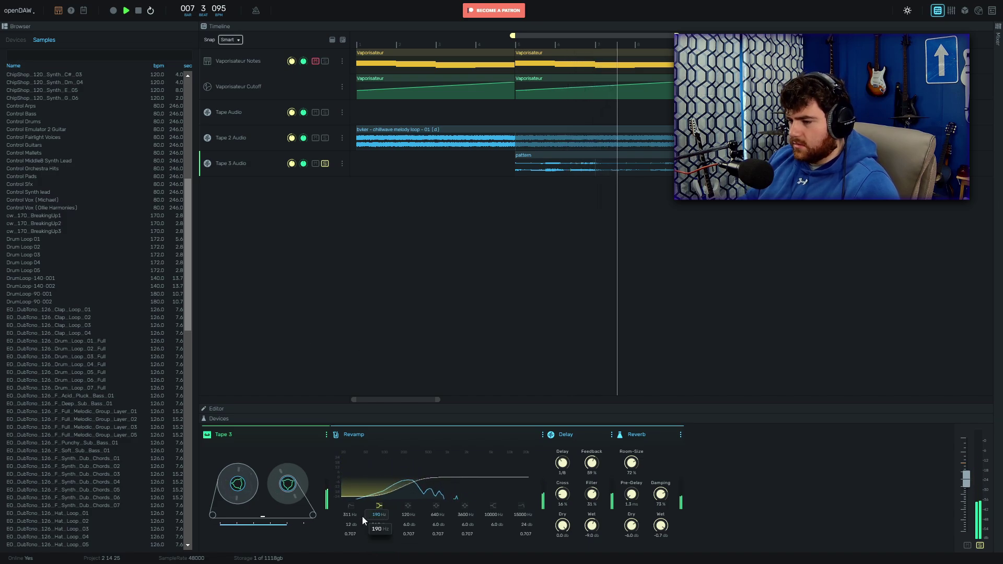
drag(380, 519, 384, 519)
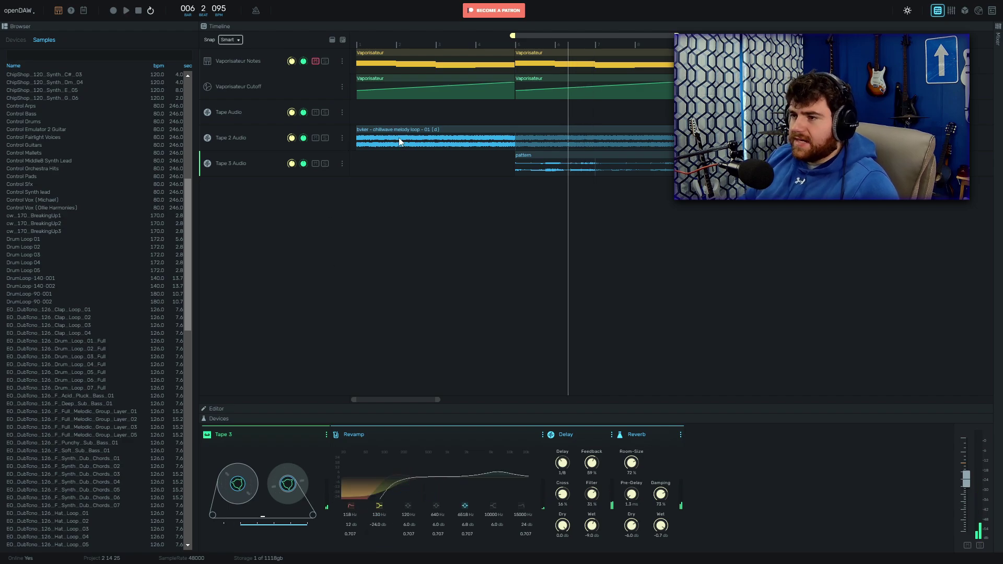
Solo the Tape 2 Audio track, open its melody loop region in the editor and play it.
click(400, 143)
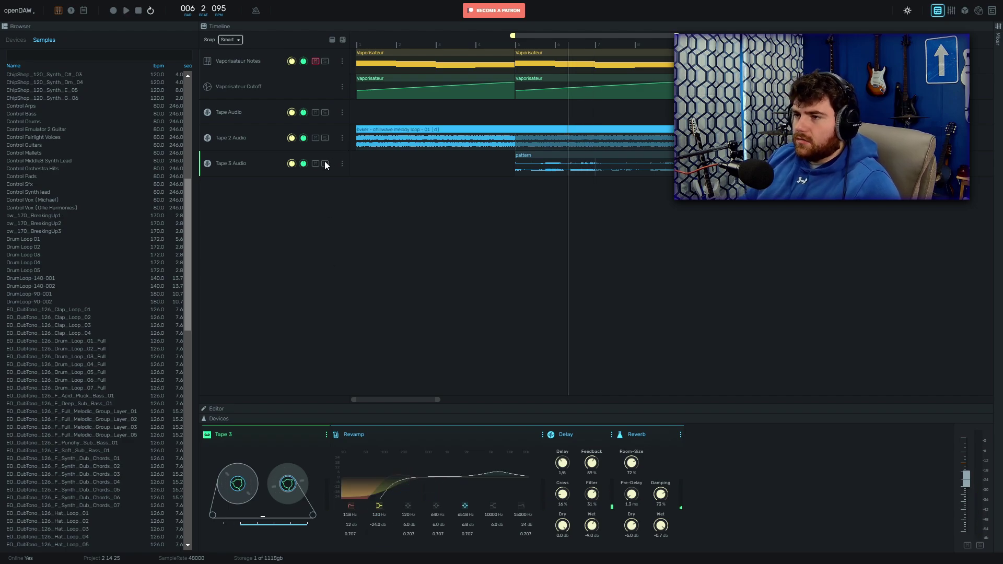
click(325, 138)
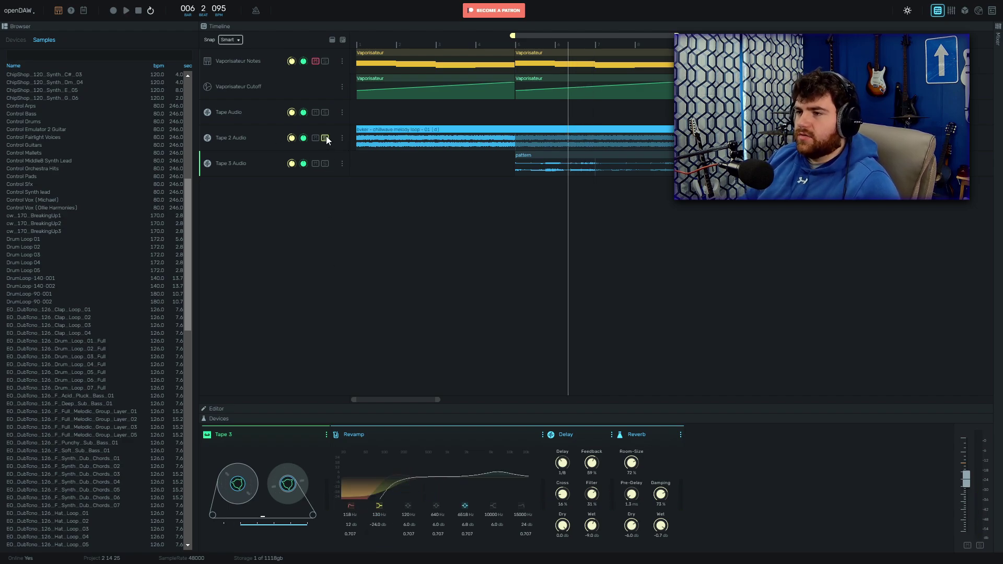
double_click(447, 141)
key(space)
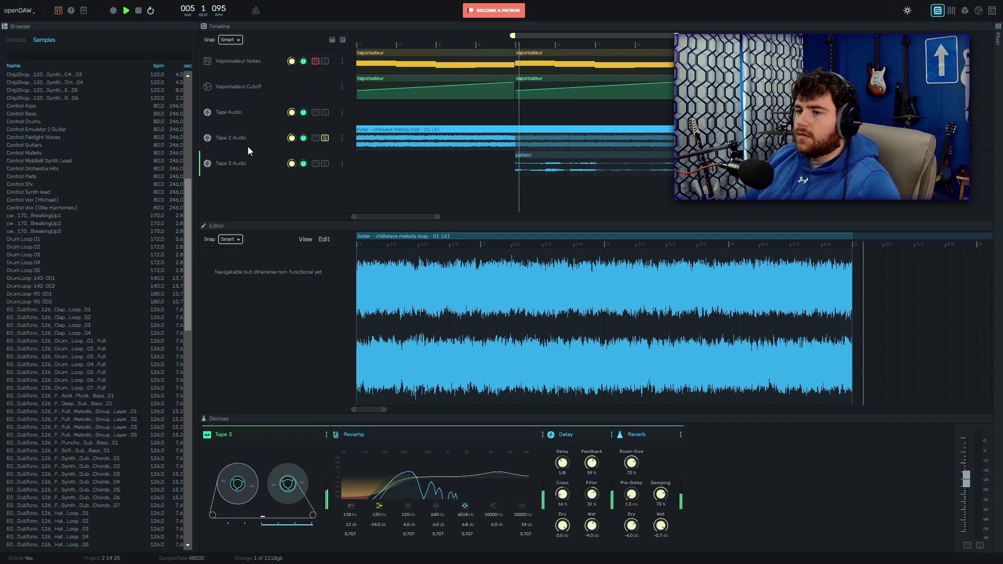
Add a Revamp effect to Tape 2 and set its 640 Hz band to about -4.1 dB while listening.
click(254, 140)
click(327, 435)
mouse_move(385, 503)
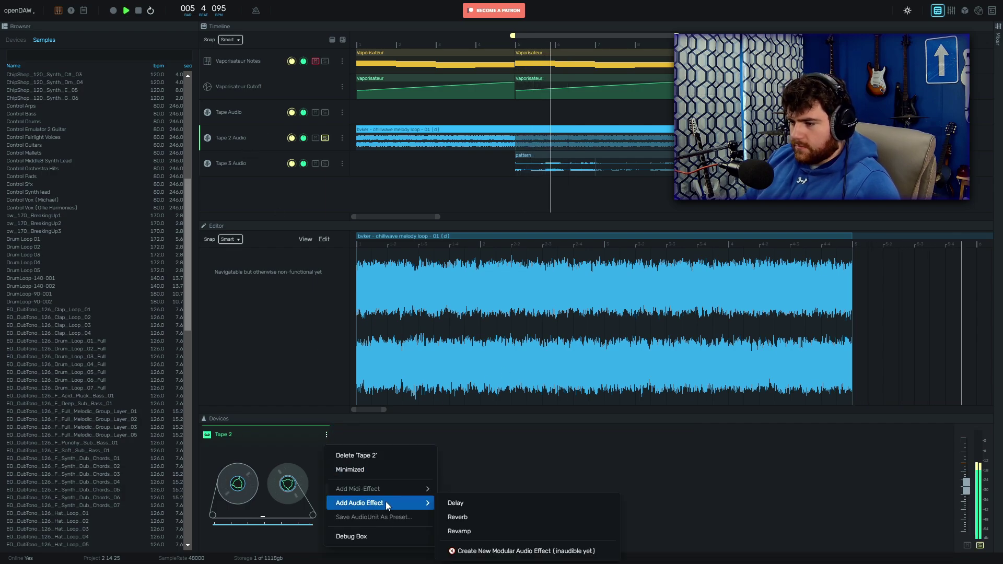
click(458, 531)
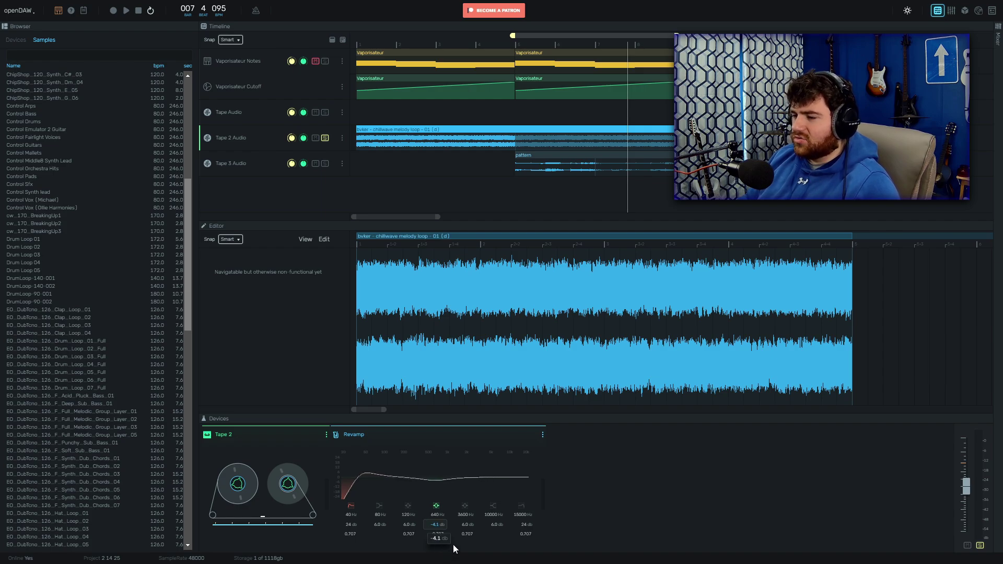
key(space)
drag(437, 525, 442, 526)
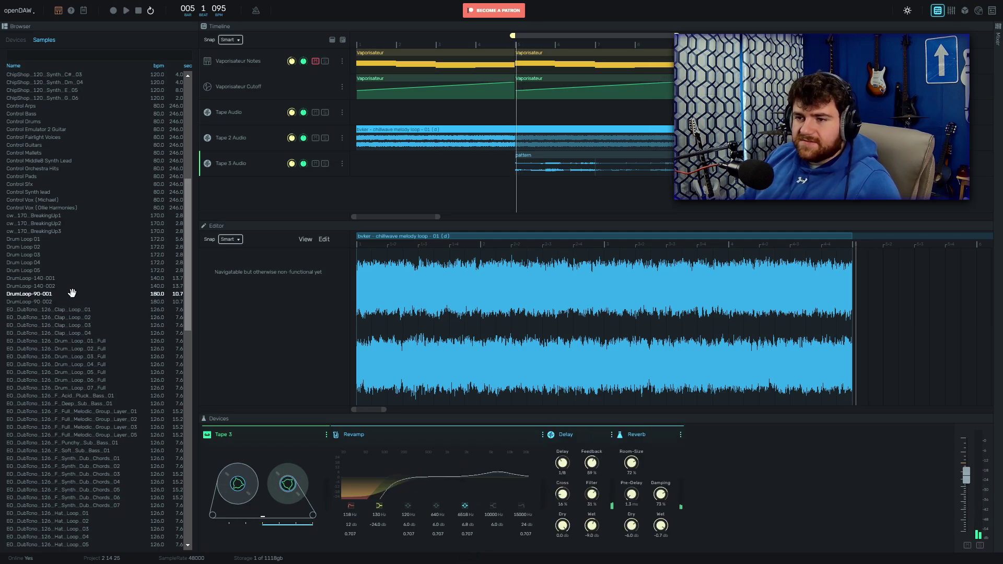
Audition drum and clap loops from the sample library and add Control Drums on a new Tape 4 track at about -5.2 dB.
drag(72, 294, 105, 365)
click(65, 317)
drag(65, 317, 76, 317)
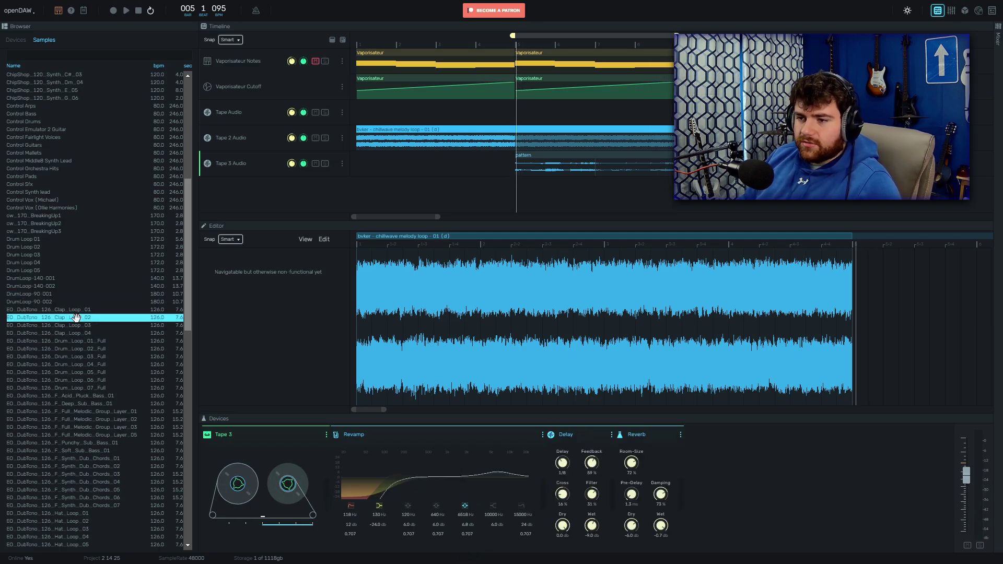
click(47, 255)
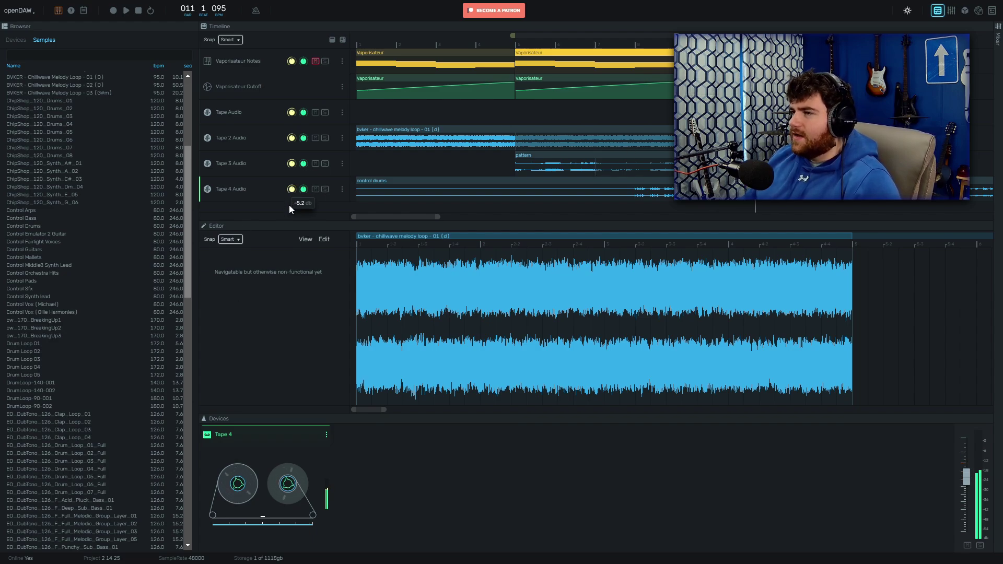
click(951, 11)
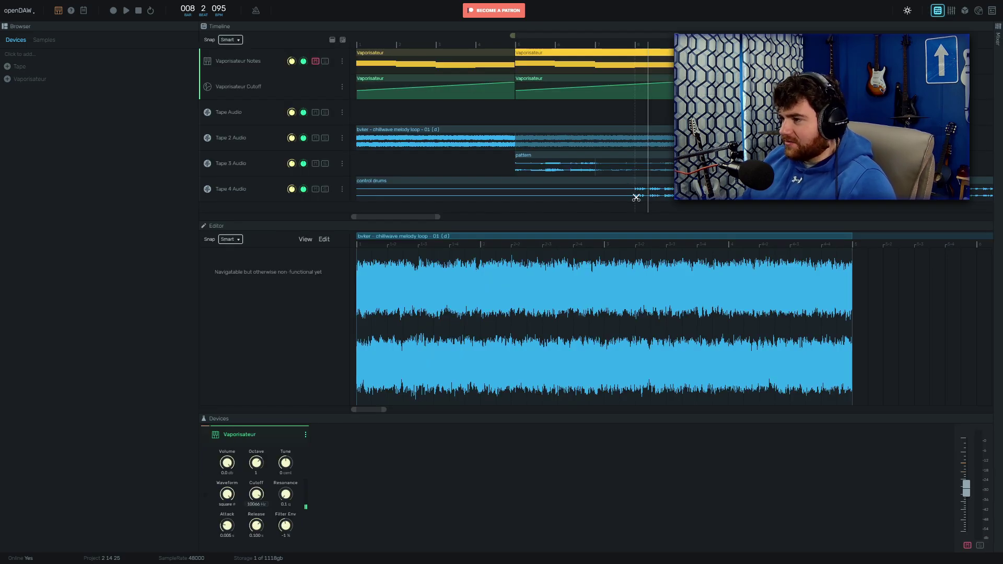
Cut the silent opening off the control drums region, delete it and move the remaining drums to just after bar 4.
click(634, 196)
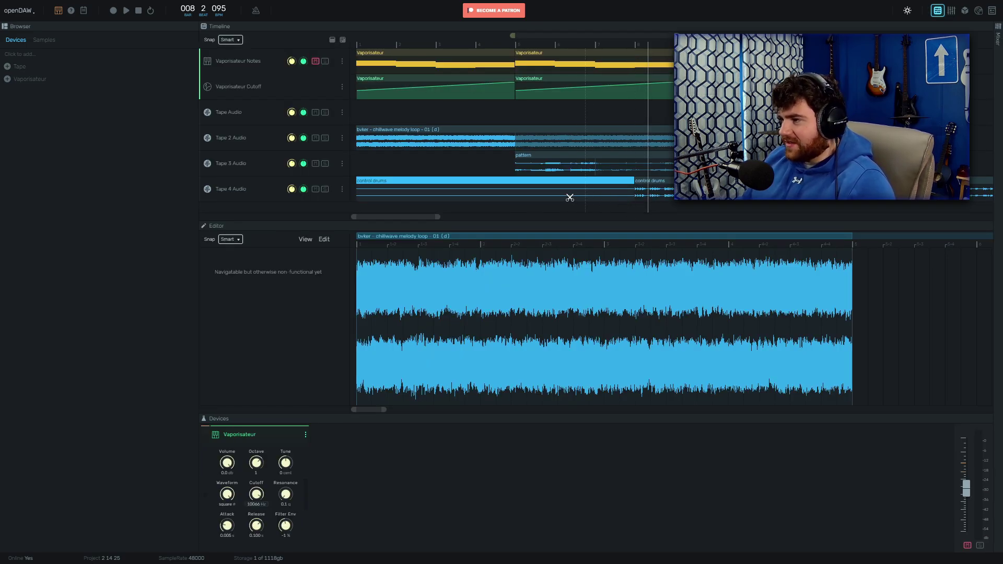
key(Delete)
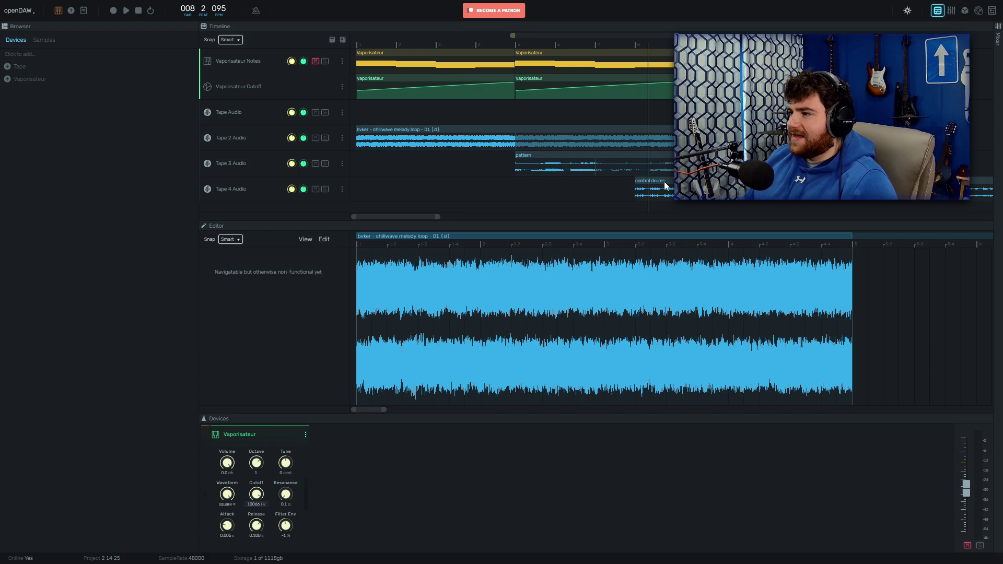
drag(664, 183, 518, 188)
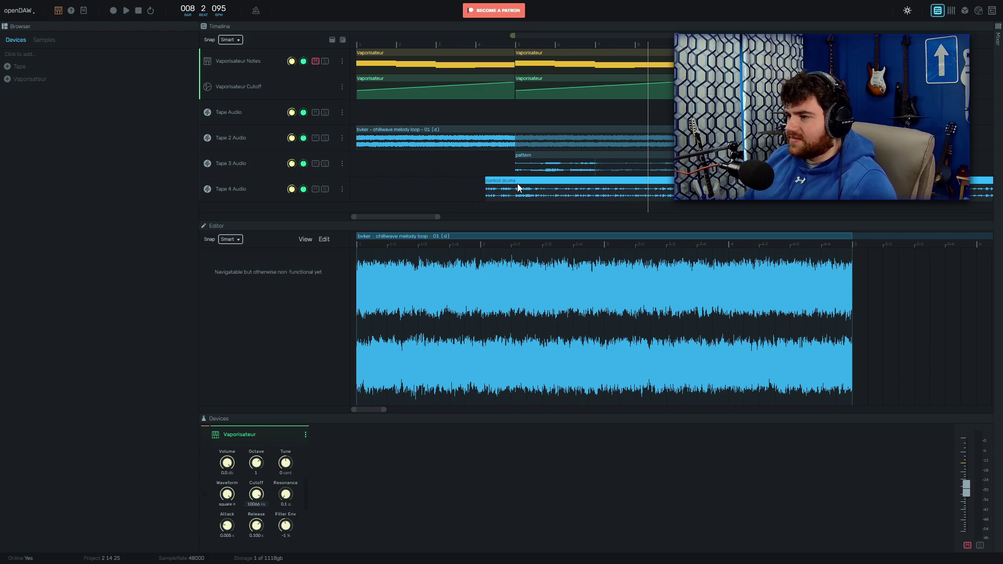
Play the arrangement and extend the start of the control drums region back to about bar 2, beat 4.
click(475, 46)
key(space)
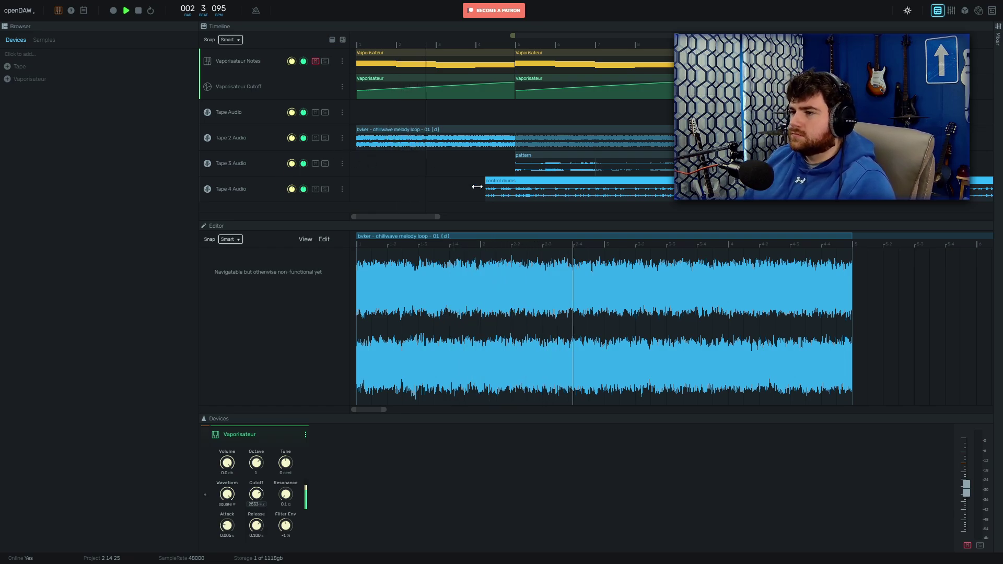
drag(486, 187, 437, 187)
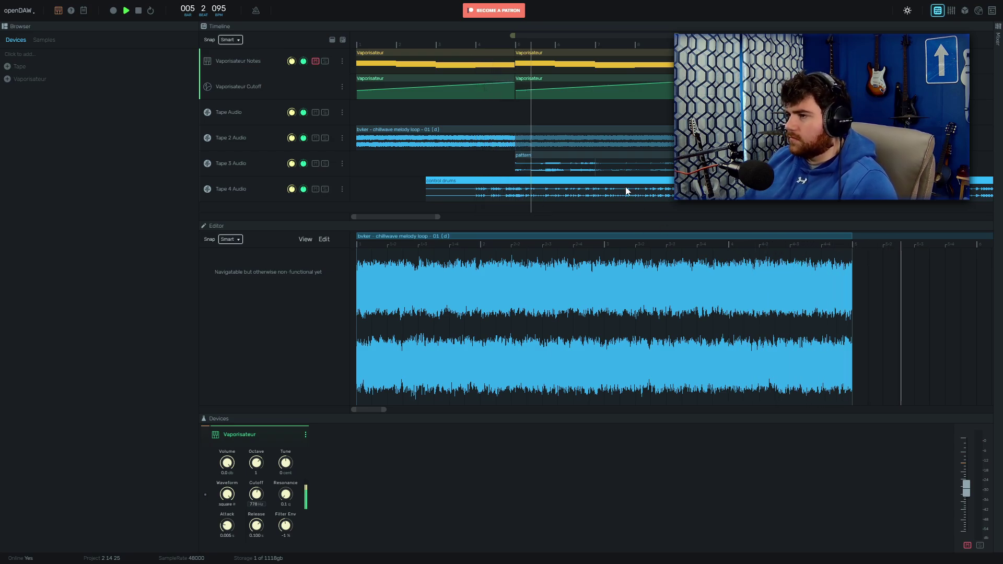
Move the pattern region on the Tape 3 Audio track to bar 9 during playback.
click(570, 163)
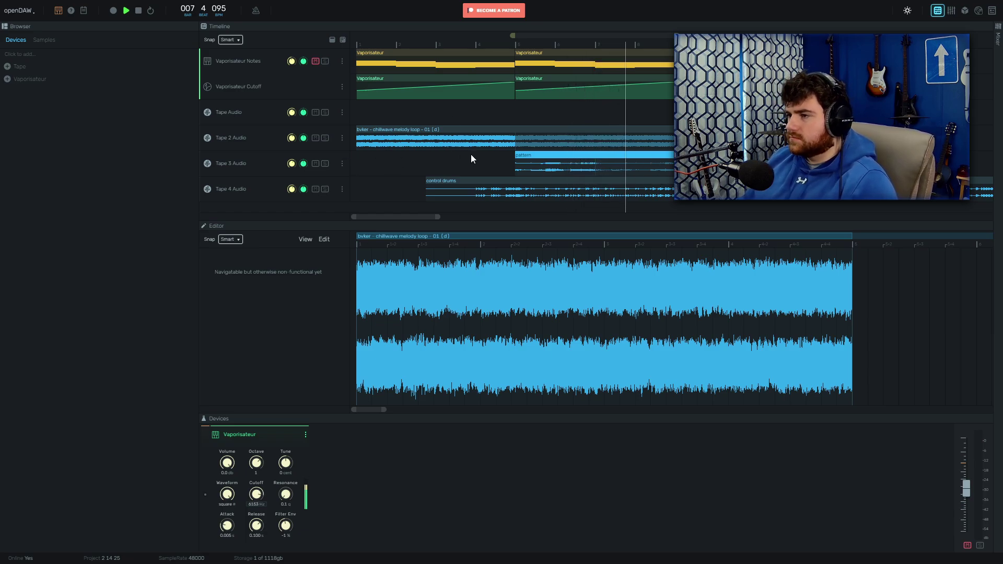
drag(580, 156, 650, 157)
key(Delete)
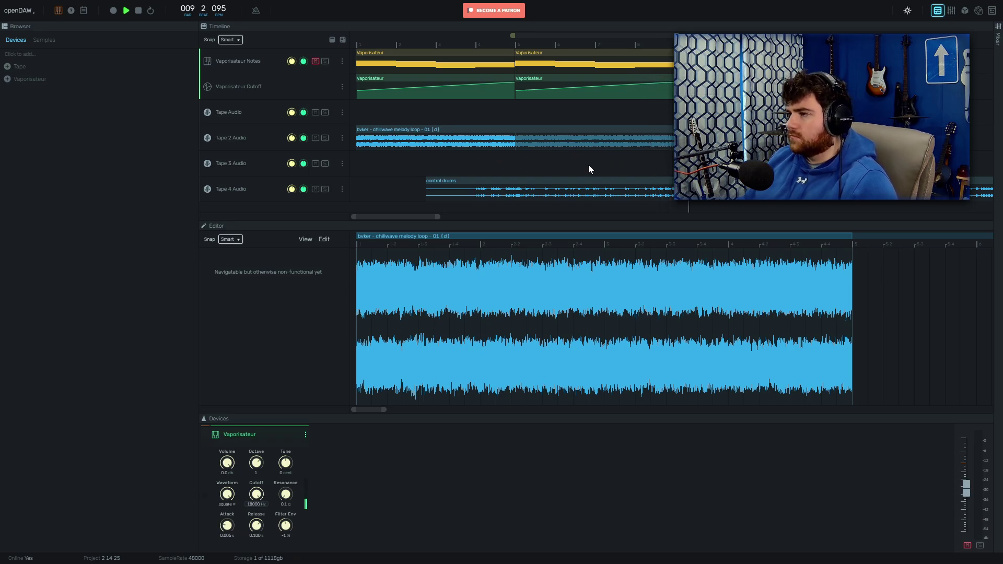
Split the Tape 4 control drums region into sections at bars 5 and 9 and resume playback.
click(698, 199)
key(space)
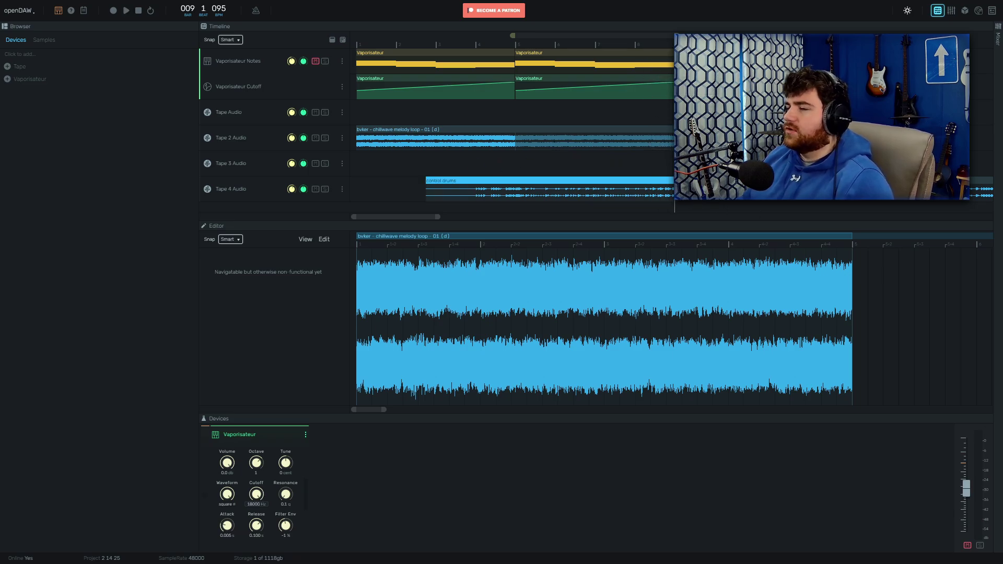
click(904, 201)
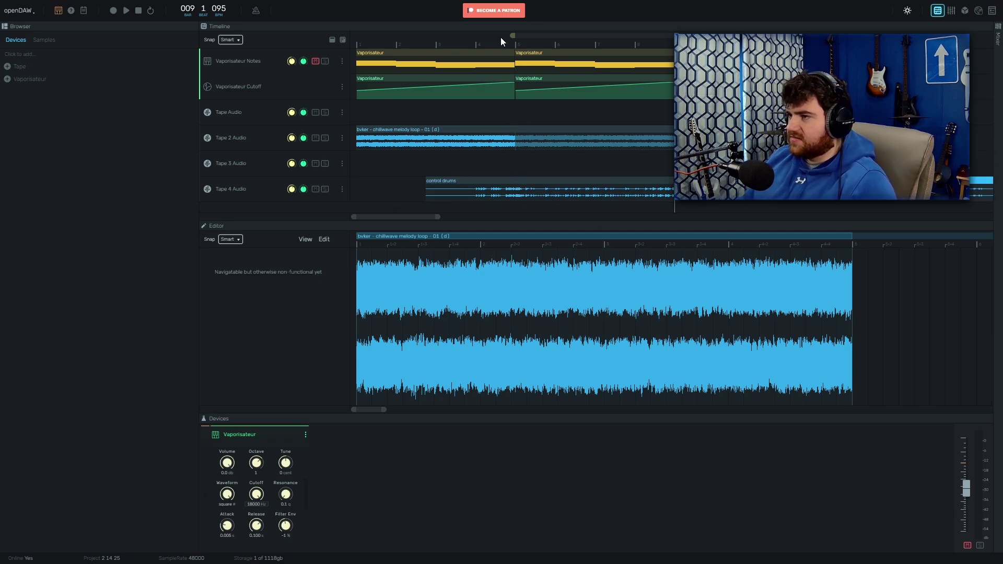
key(space)
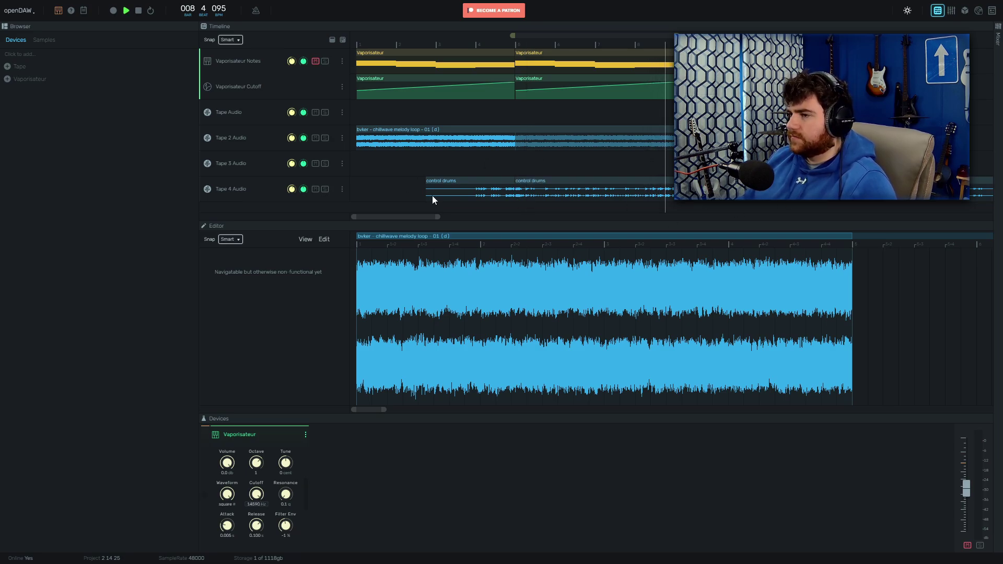
Place the following control drums section on Tape 4 so it starts at bar 13.
drag(416, 216, 433, 216)
click(731, 135)
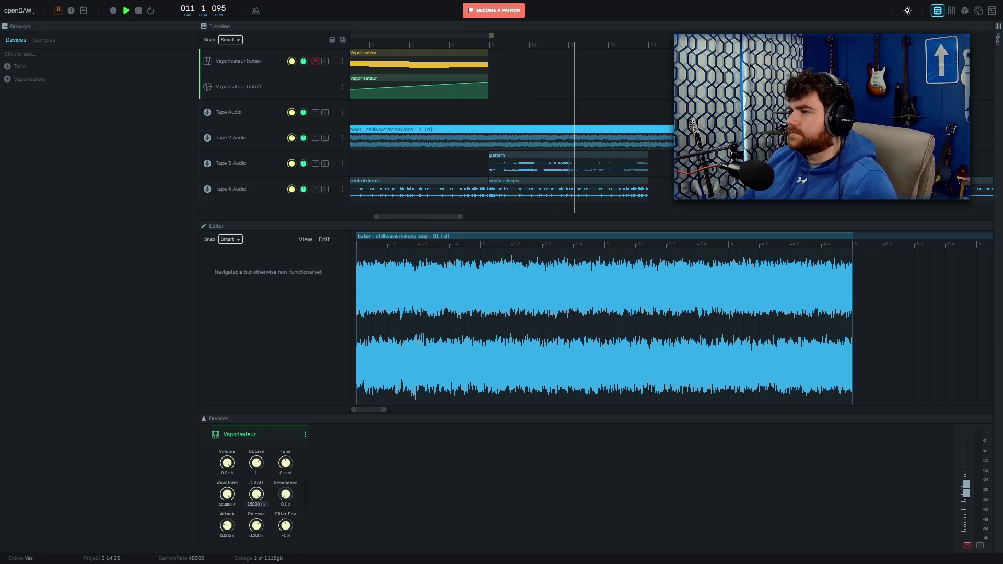
click(650, 182)
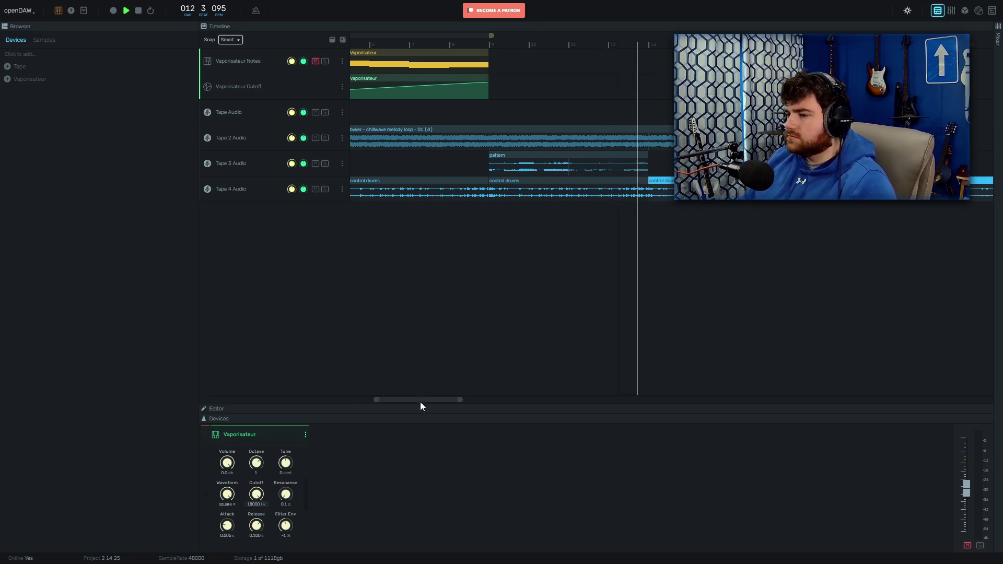
Automate the low-pass frequency of the second Revamp on Tape 2 with a one-bar region at bar 12 falling to about 859 Hz.
drag(423, 400, 440, 403)
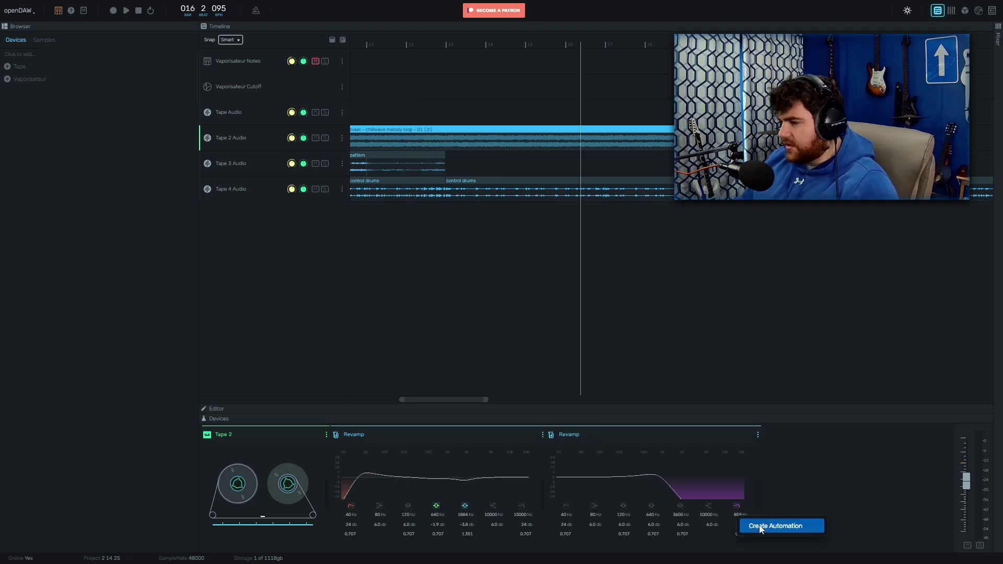
click(752, 524)
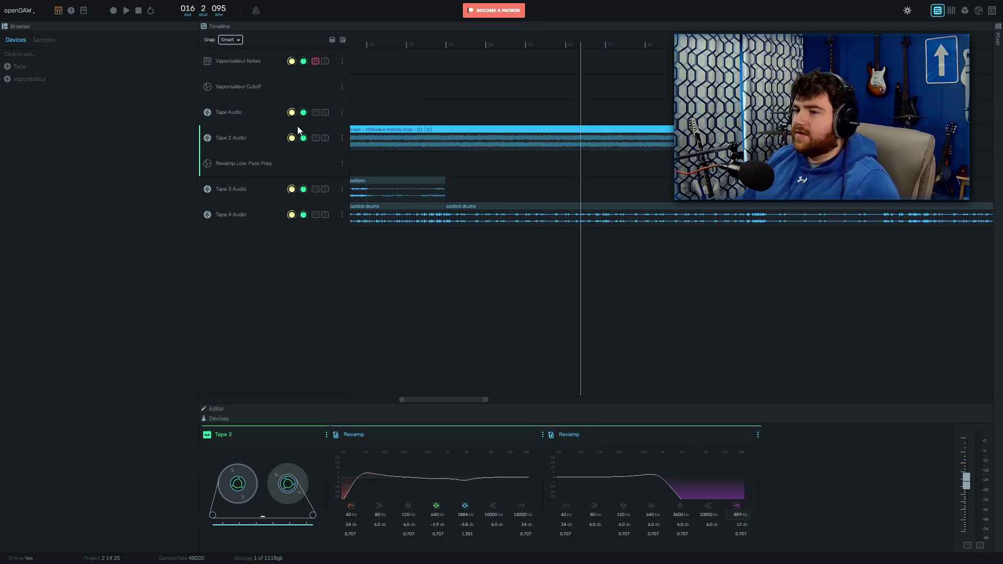
double_click(421, 167)
mouse_move(437, 155)
mouse_down()
mouse_move(464, 157)
mouse_move(420, 153)
mouse_up()
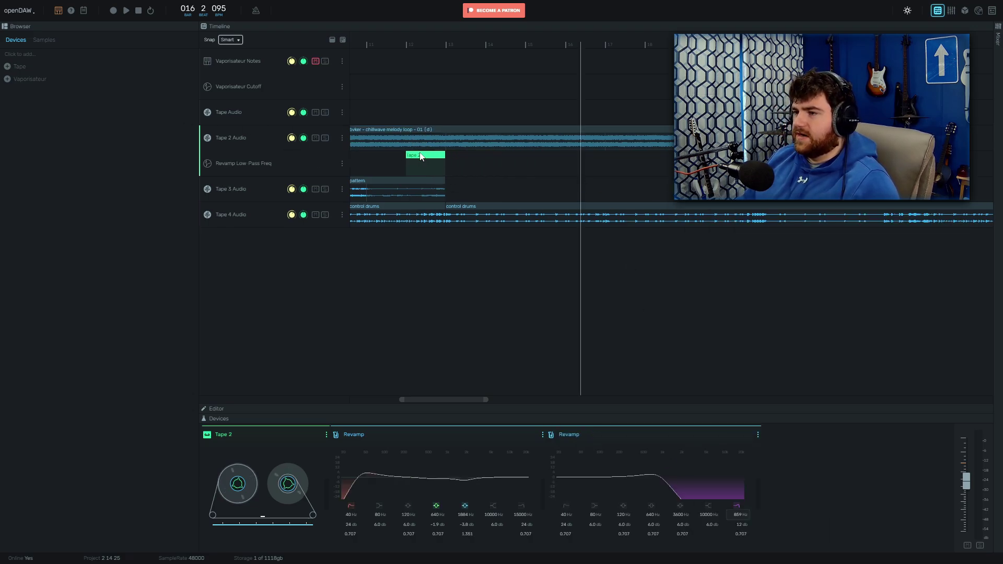
click(405, 47)
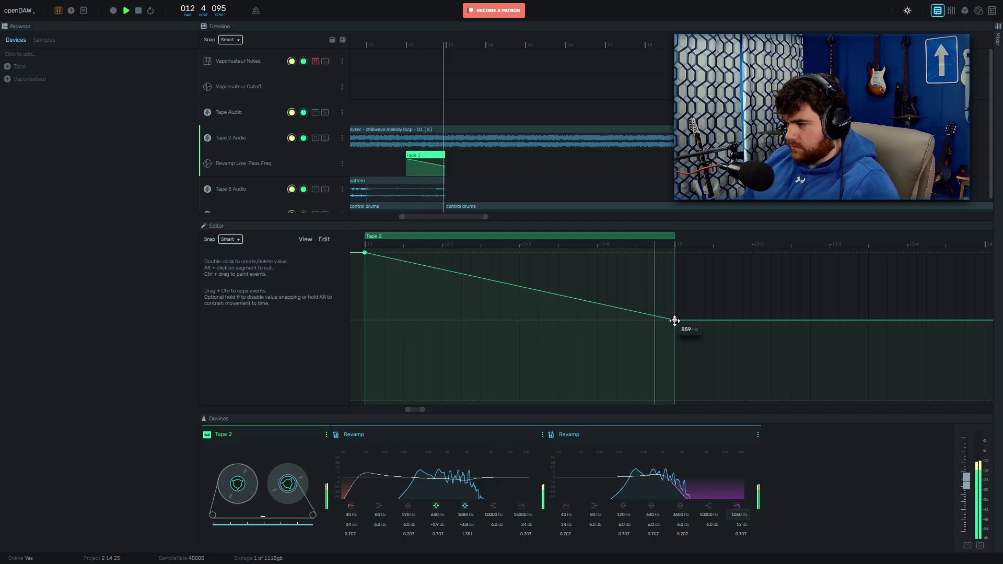
drag(675, 322, 674, 326)
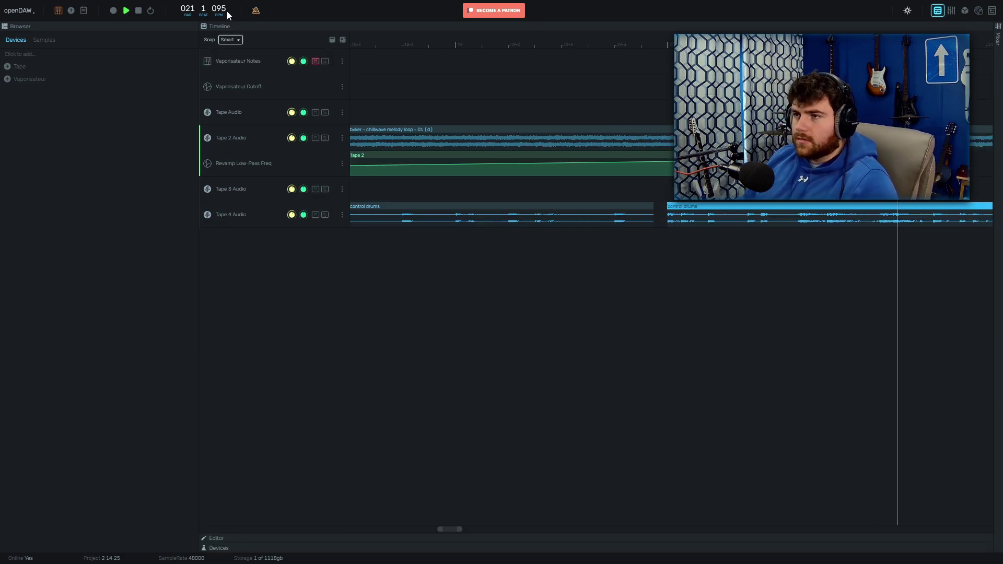
Close the gap before bar 20 on Tape 4 by extending the preceding control drums region, and stop playback.
click(634, 205)
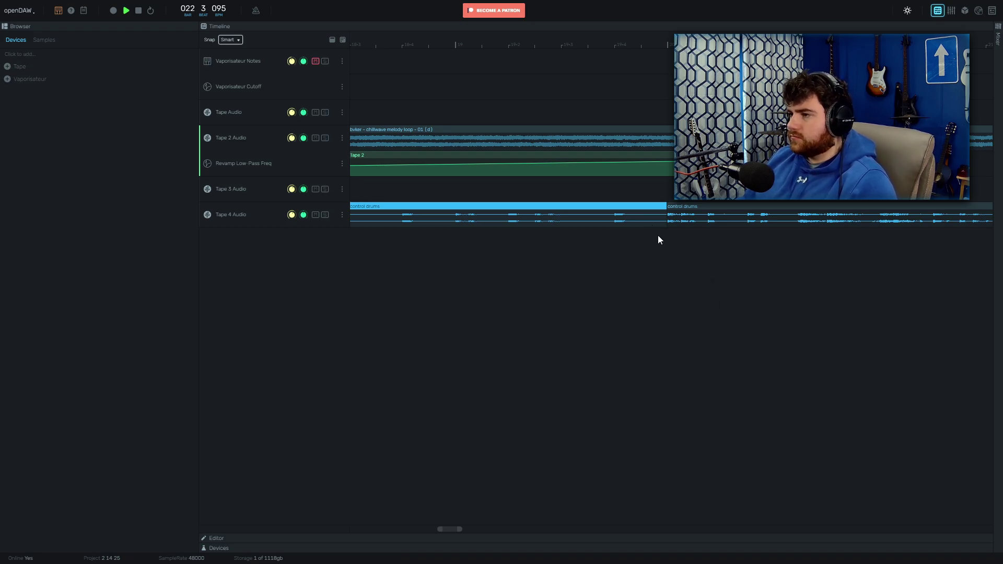
key(space)
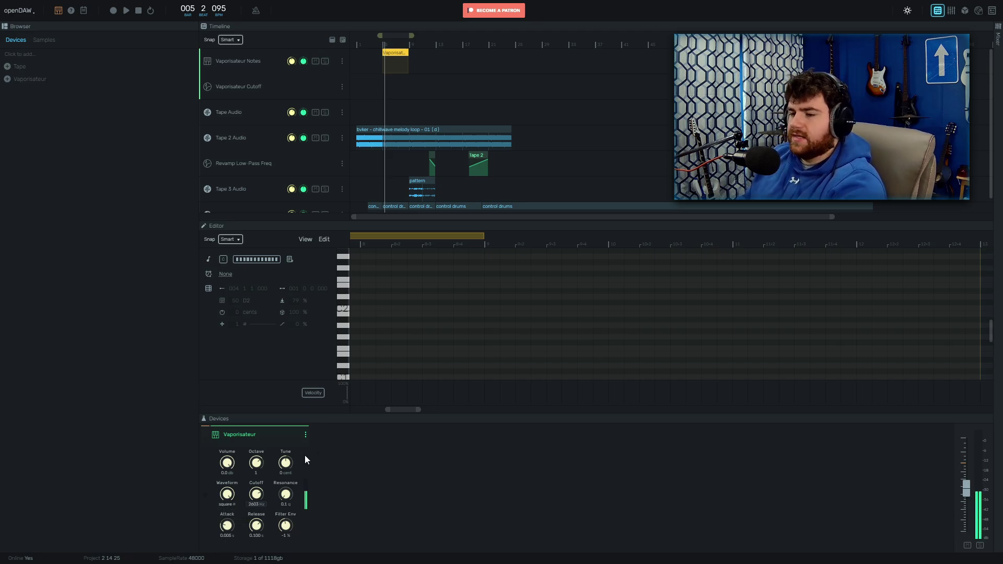
Set the Vaporisateur's filter envelope amount to 0% and reset its tuning.
drag(282, 531, 286, 529)
text(0)
key(Return)
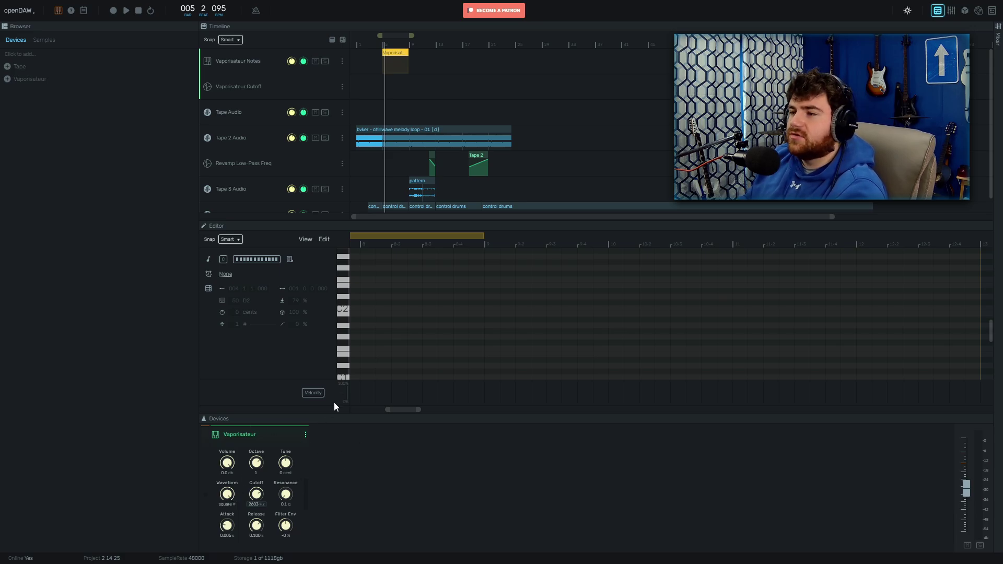
double_click(285, 463)
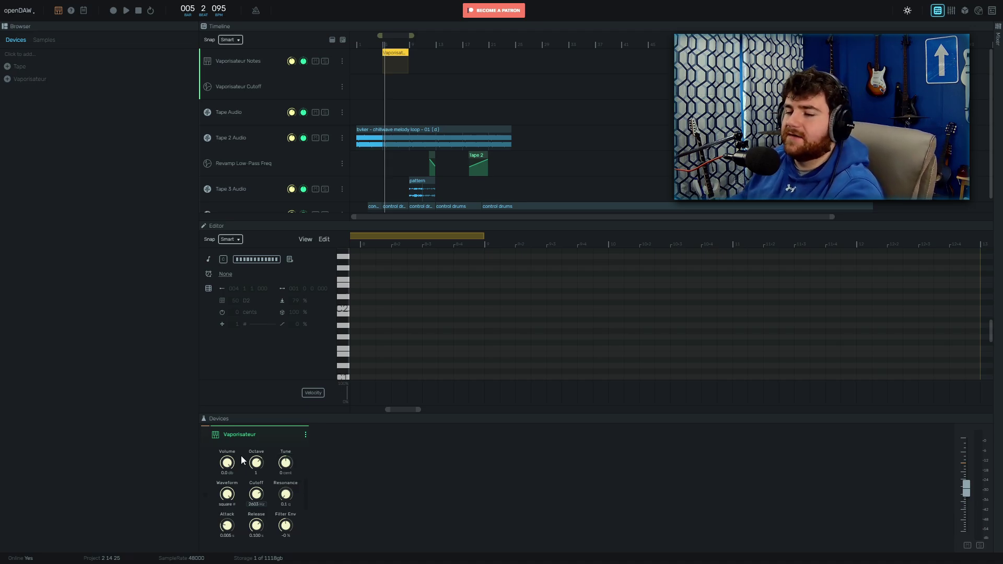
Lower the third note of the Vaporisateur bass line by a semitone and add a longer fourth note at pitch 29 (F0).
scroll(376, 309, down, 2)
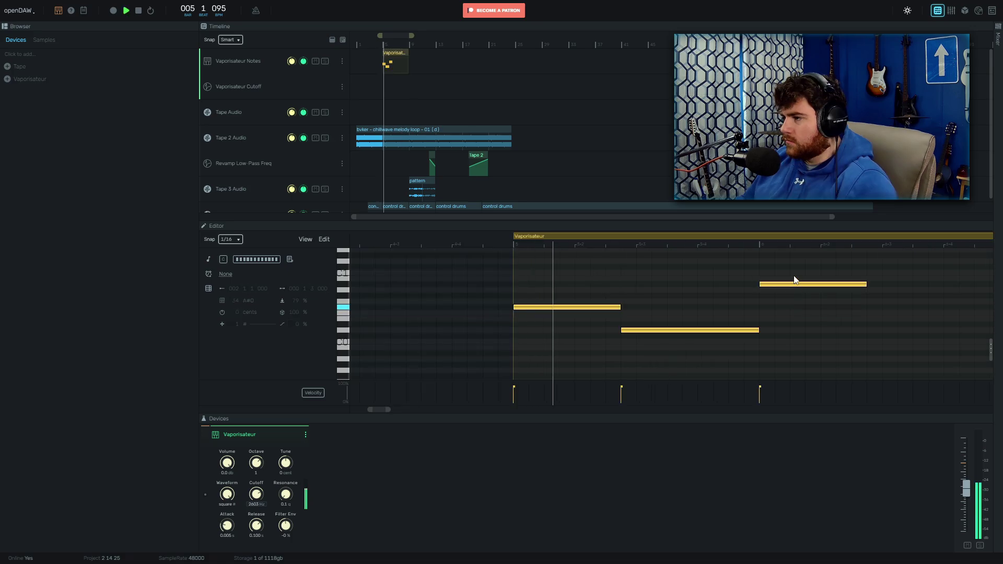
drag(777, 287, 778, 291)
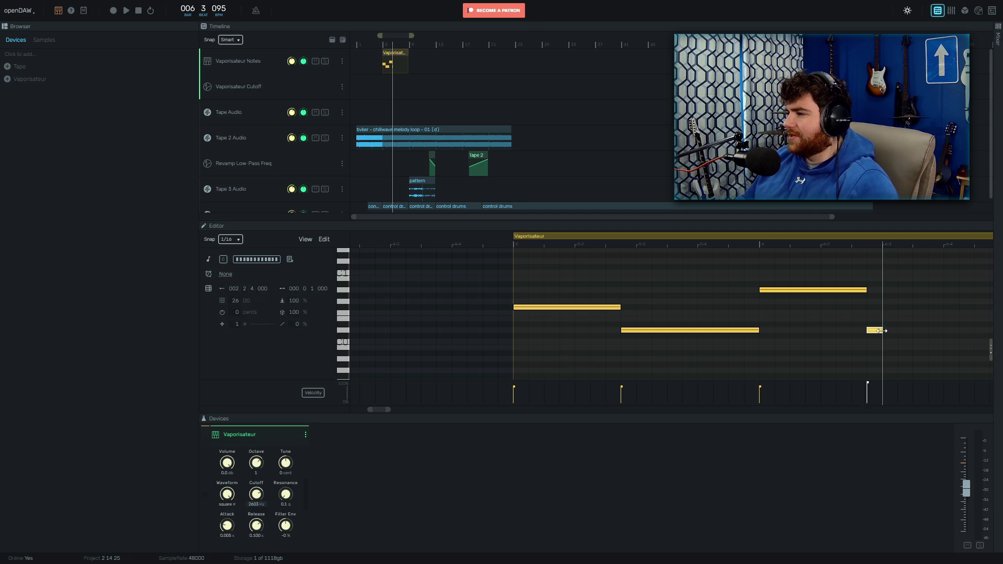
drag(882, 331, 852, 318)
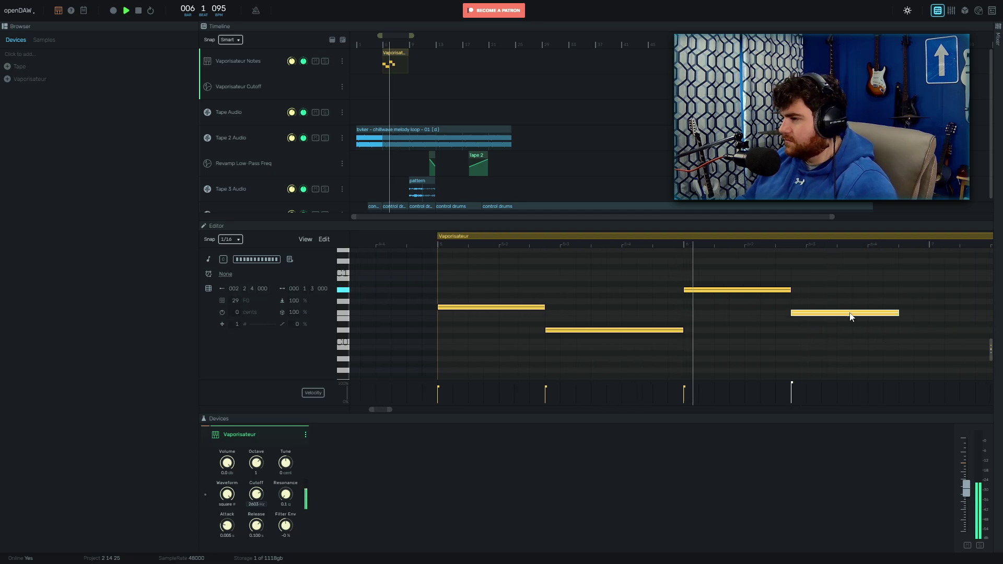
drag(898, 318, 926, 317)
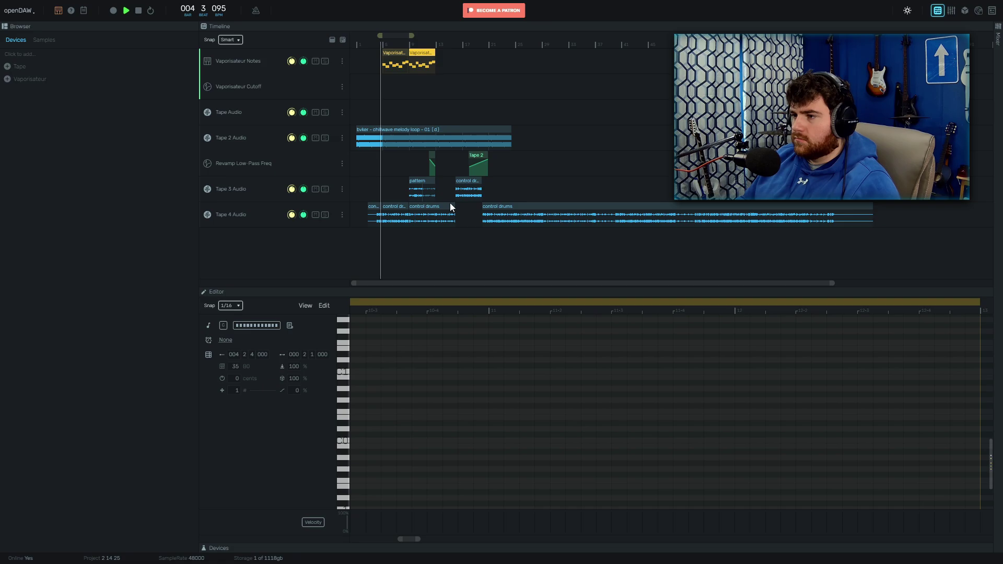
Fill the Tape 4 drum gap with a four-bar control drums region at bar 13 and a three-bar one at bar 17.
mouse_move(454, 207)
mouse_down()
mouse_move(437, 207)
mouse_move(451, 221)
mouse_up()
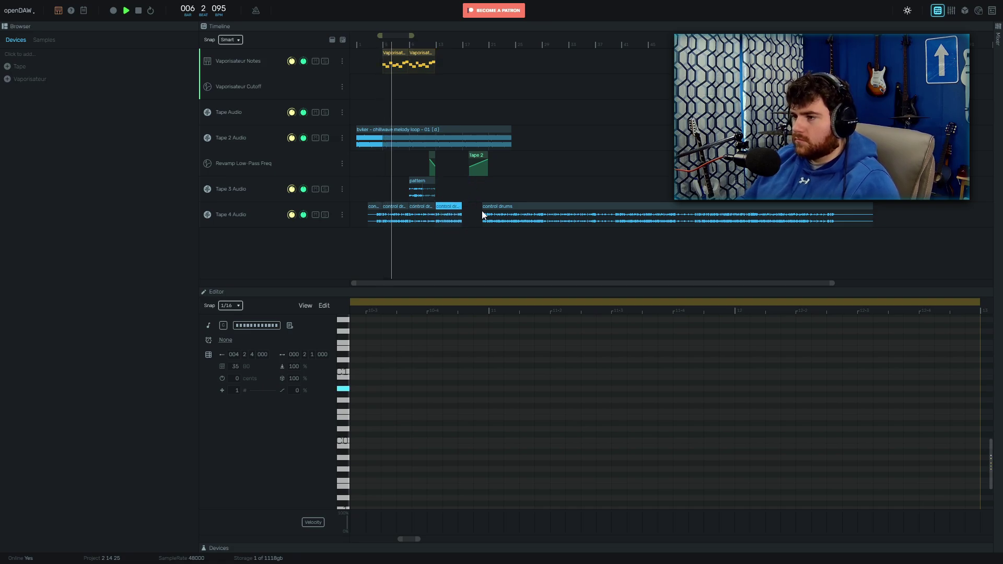
mouse_move(424, 209)
mouse_down()
mouse_move(479, 195)
mouse_move(436, 196)
mouse_move(424, 214)
mouse_up()
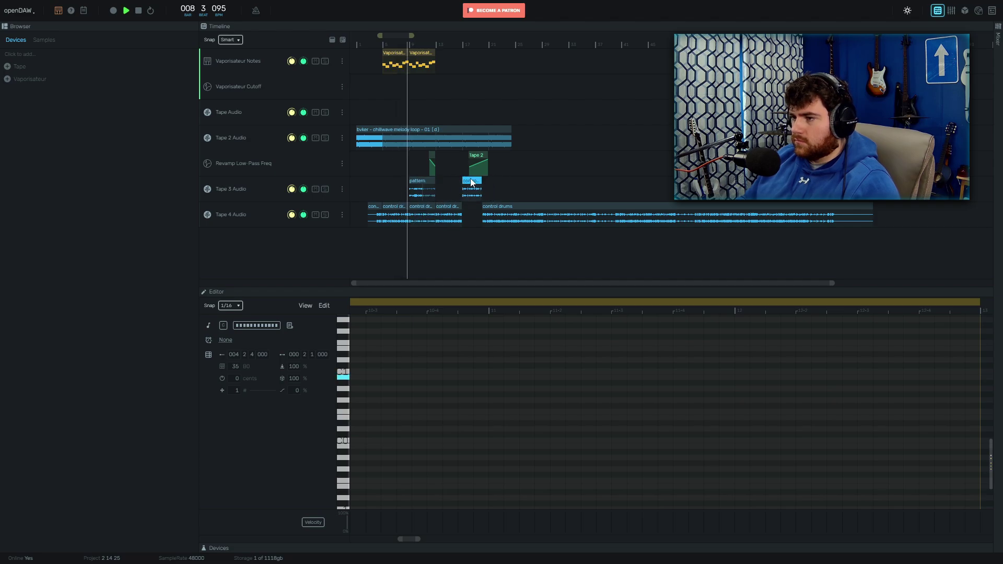
drag(480, 183, 471, 206)
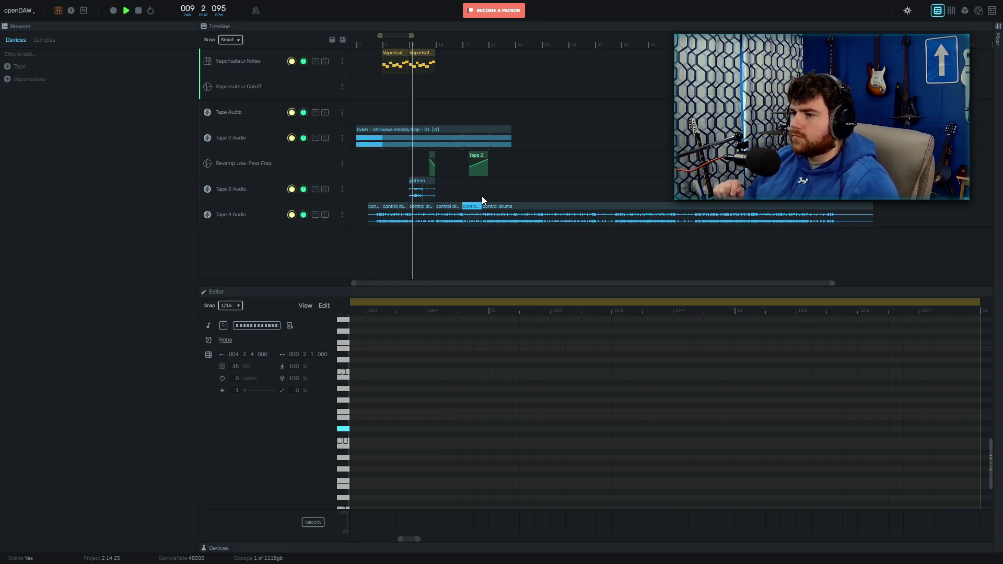
Adjust the panning of the Tape 3 Audio track while the arrangement plays.
mouse_move(292, 187)
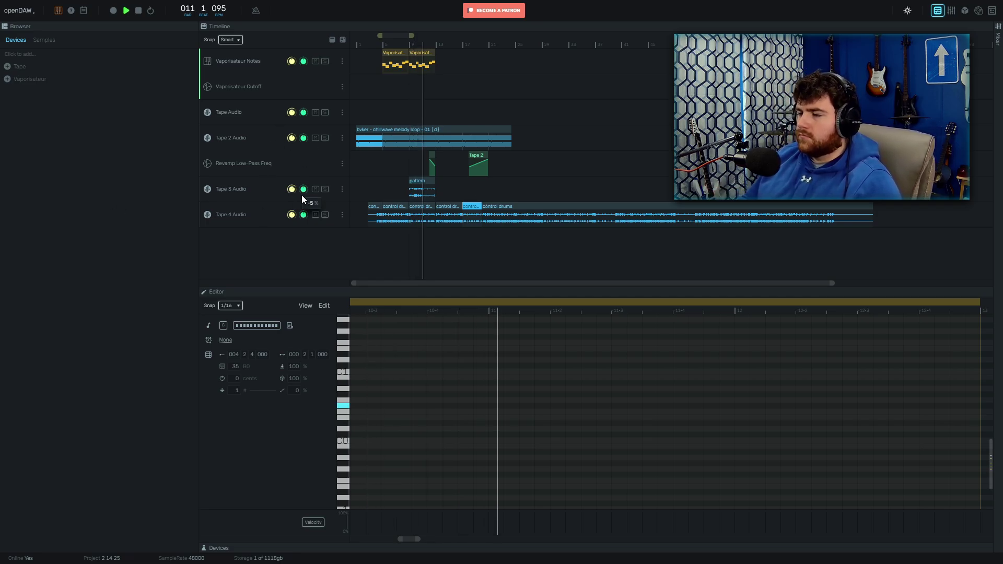
drag(304, 191, 304, 191)
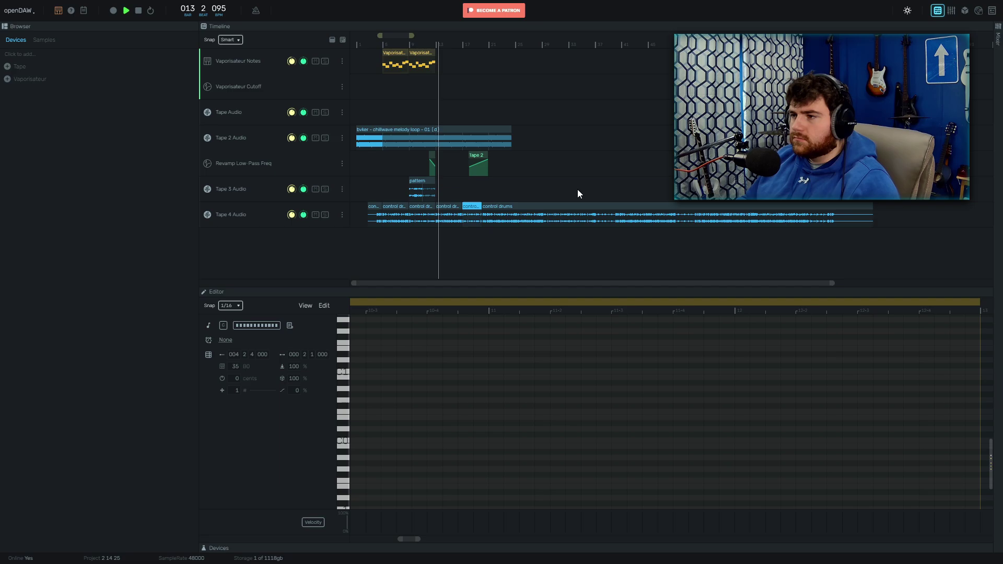
Copy the Vaporisateur bass region to bars 17, 21 and 25 and place the playhead at bar 17.
drag(420, 68, 473, 70)
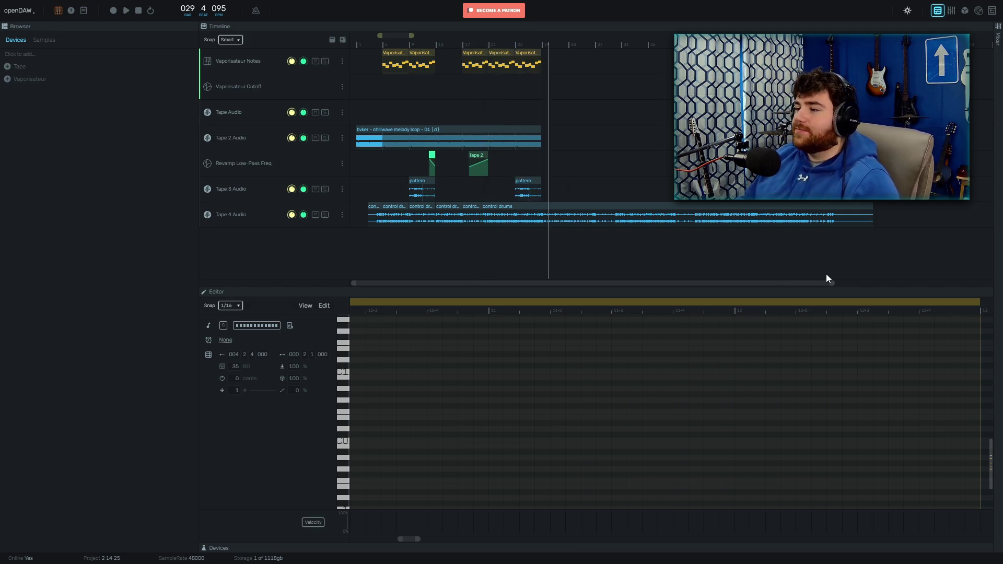
drag(833, 284, 591, 285)
click(576, 42)
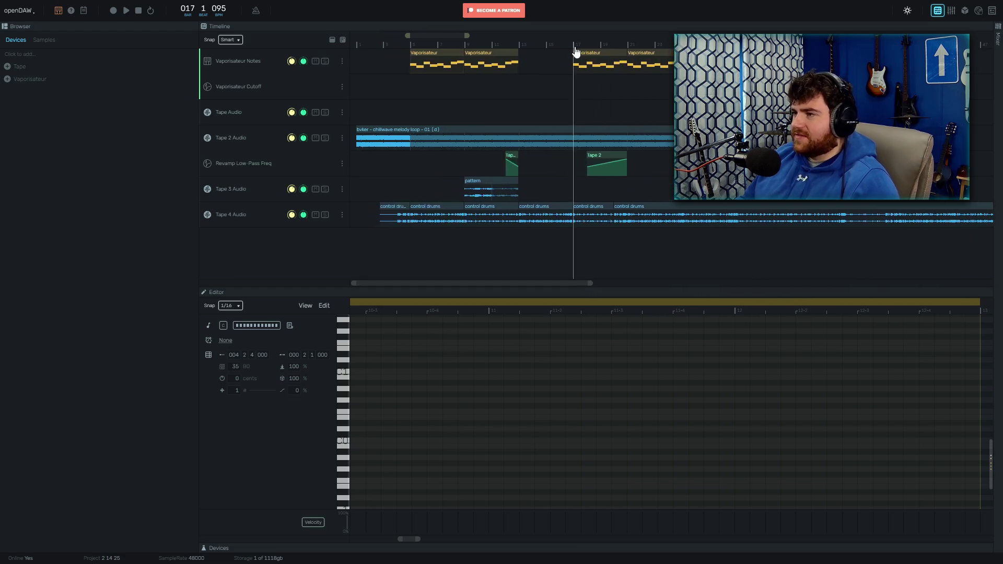
Add a Revamp equalizer to the Vaporisateur during playback and shape it with a 5.3 dB boost at 45 Hz and -18.4 dB at 414 Hz.
key(space)
key(shift+e)
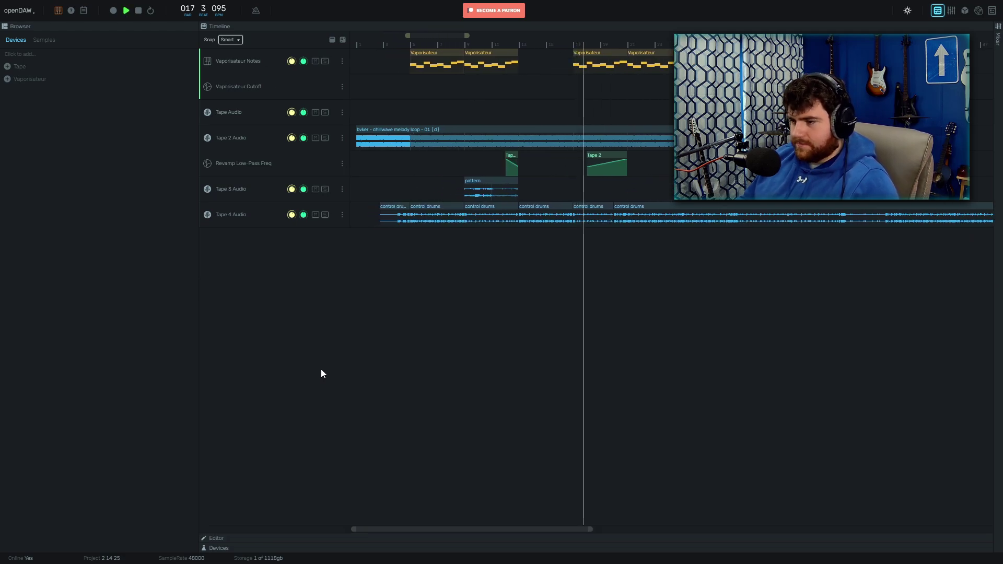
key(shift+d)
mouse_move(229, 529)
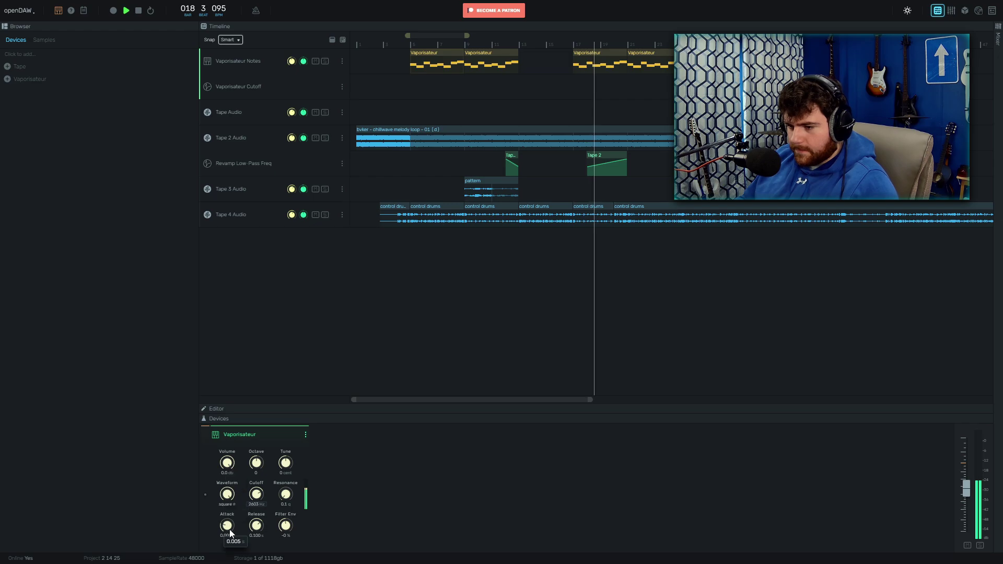
click(306, 435)
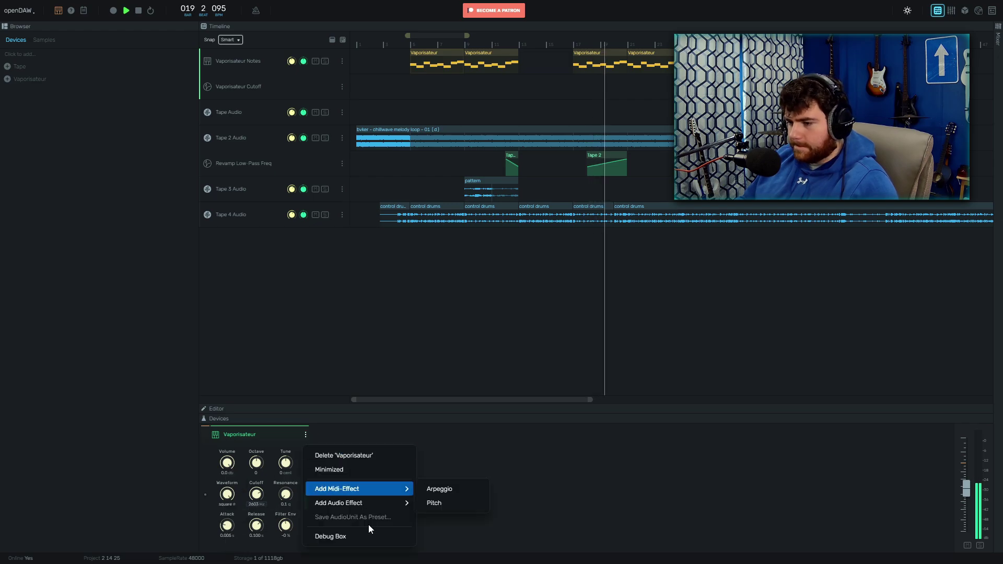
mouse_move(382, 502)
click(438, 531)
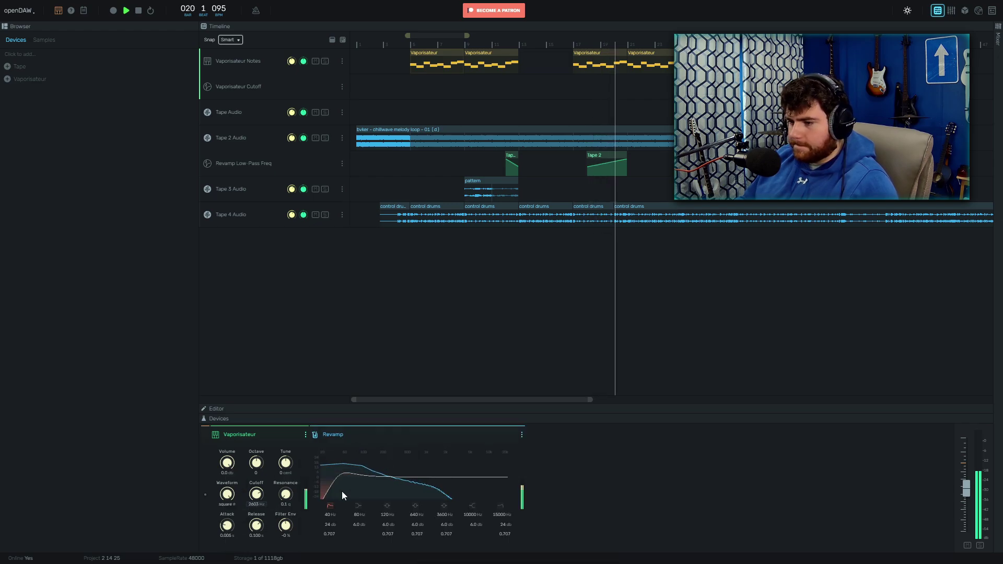
drag(331, 508, 378, 523)
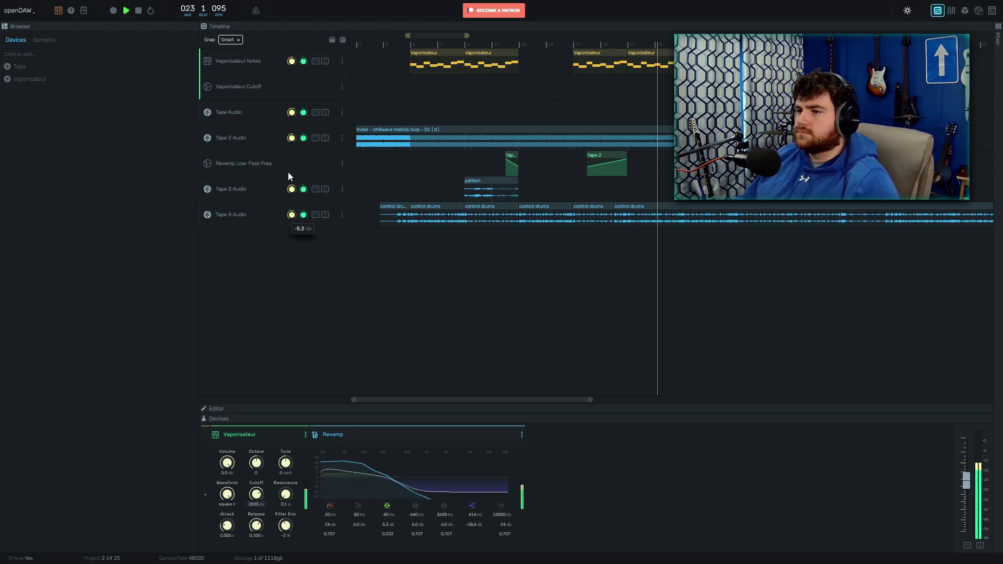
Fine-tune the volume of the Tape 4 Audio track while the arrangement plays.
mouse_move(292, 141)
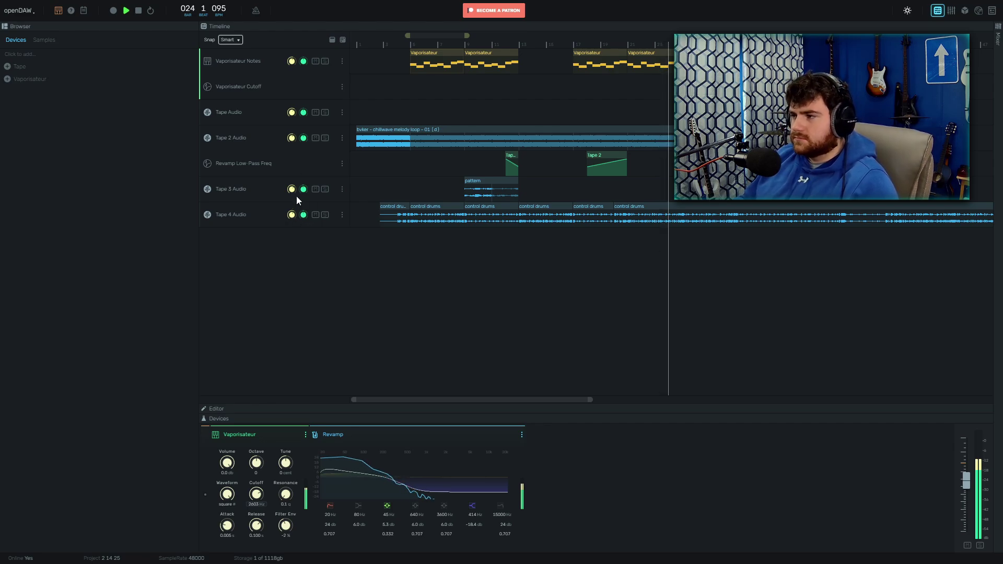
mouse_move(295, 214)
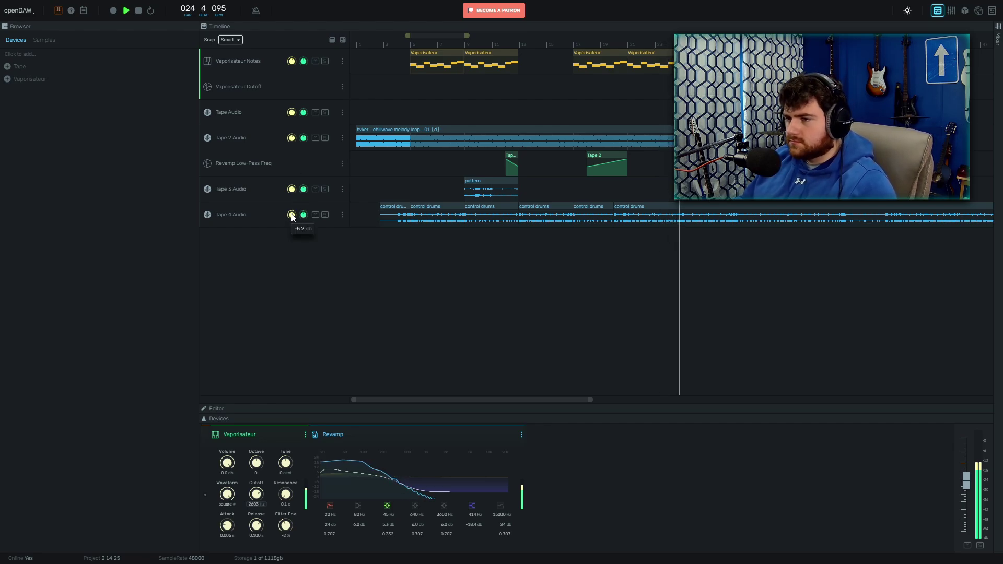
drag(295, 213, 295, 212)
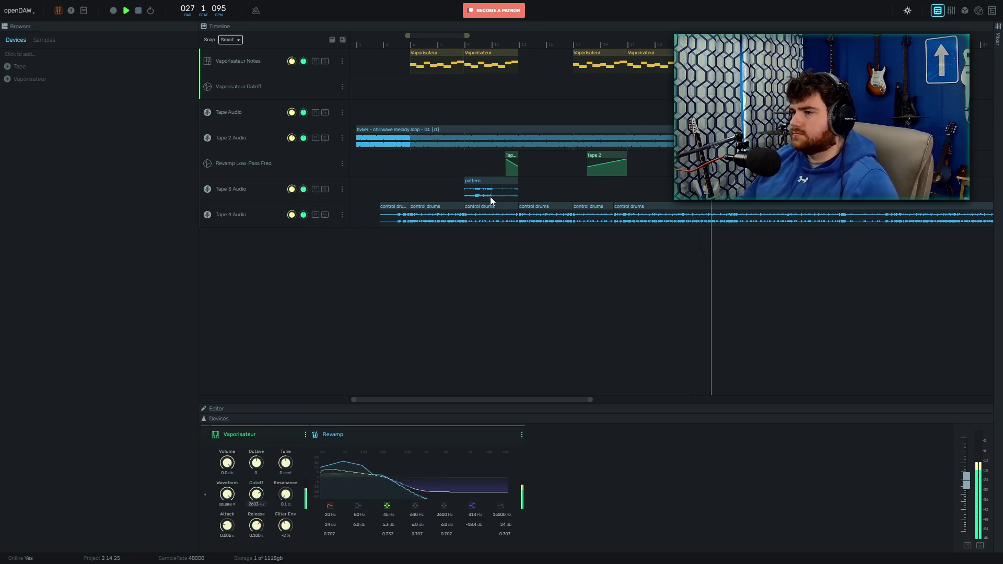
Select the chillwave melody loop region on the Tape 2 Audio track and stop playback.
drag(548, 248, 485, 163)
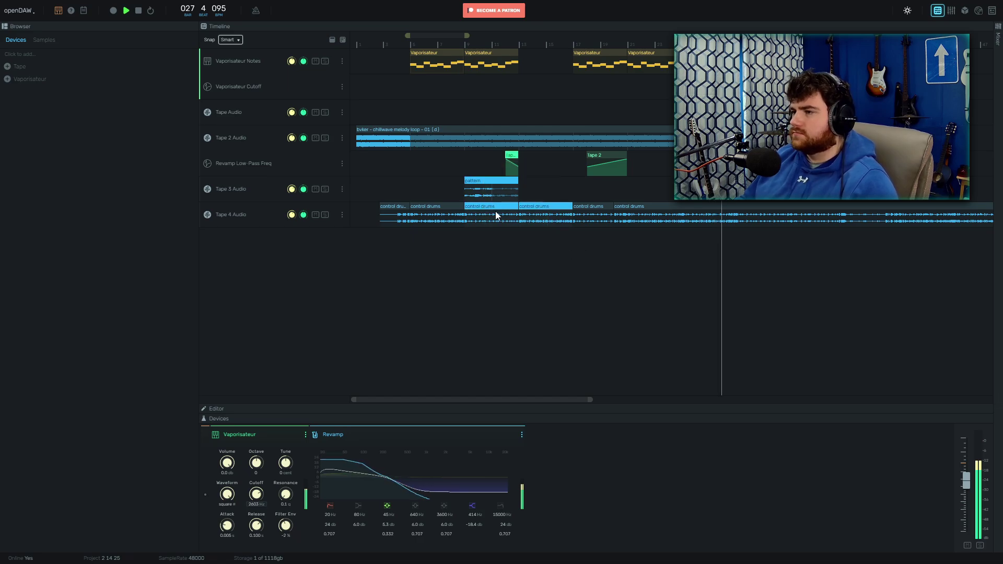
drag(647, 256, 586, 207)
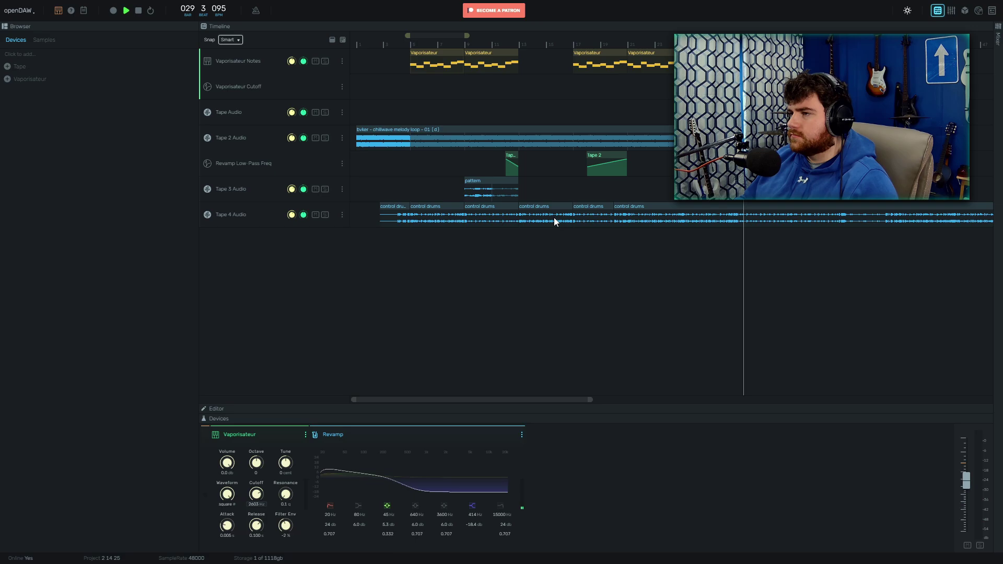
click(670, 136)
key(space)
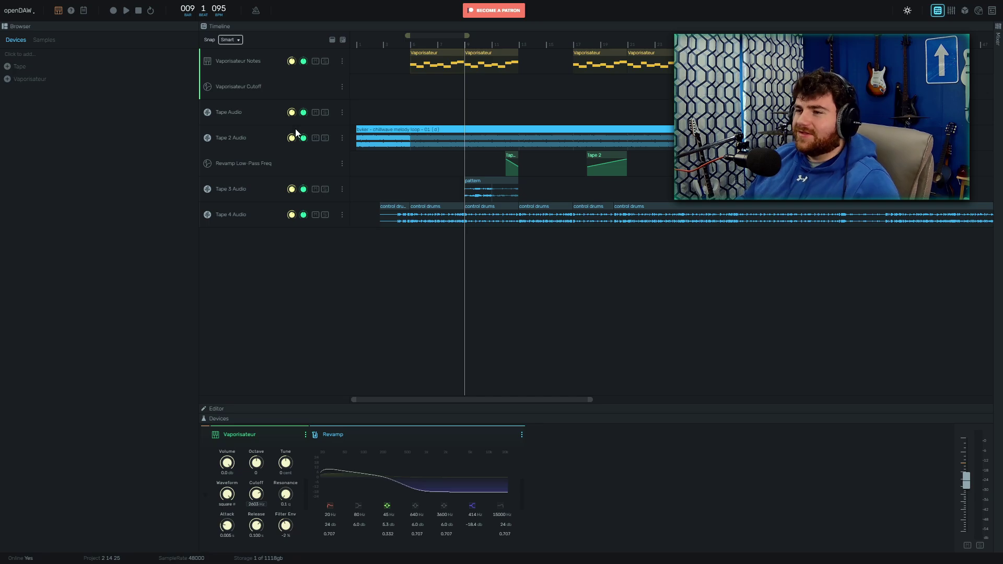
Show the Tape 2 Audio device chain, hide the devices again and place the playhead at bar 5.
click(319, 149)
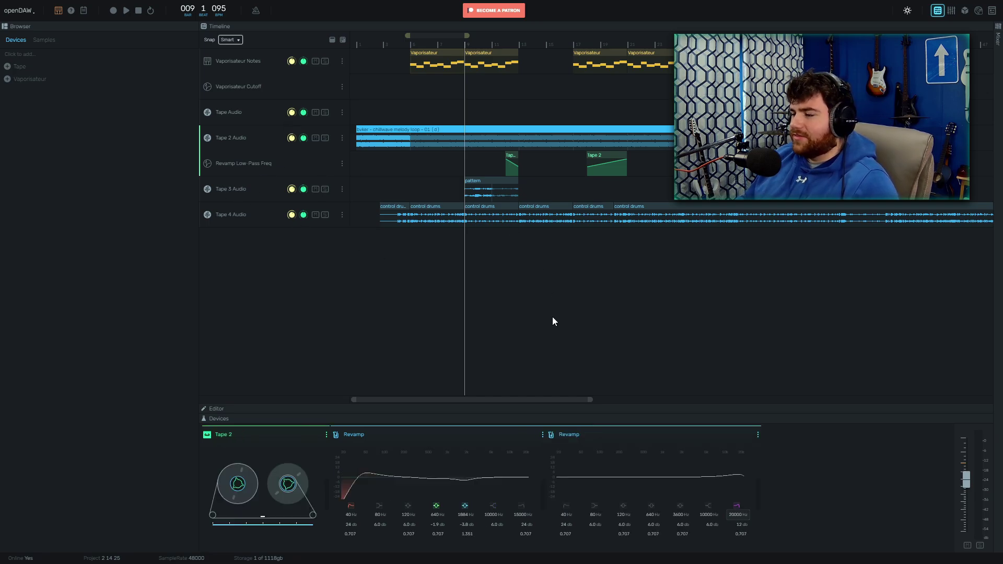
key(ctrl+d)
key(Return)
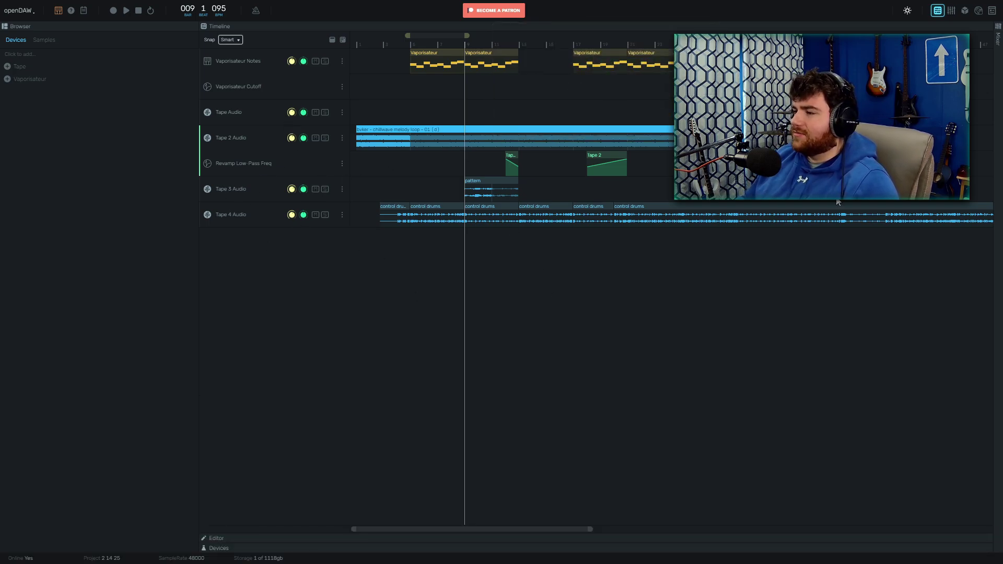
click(410, 47)
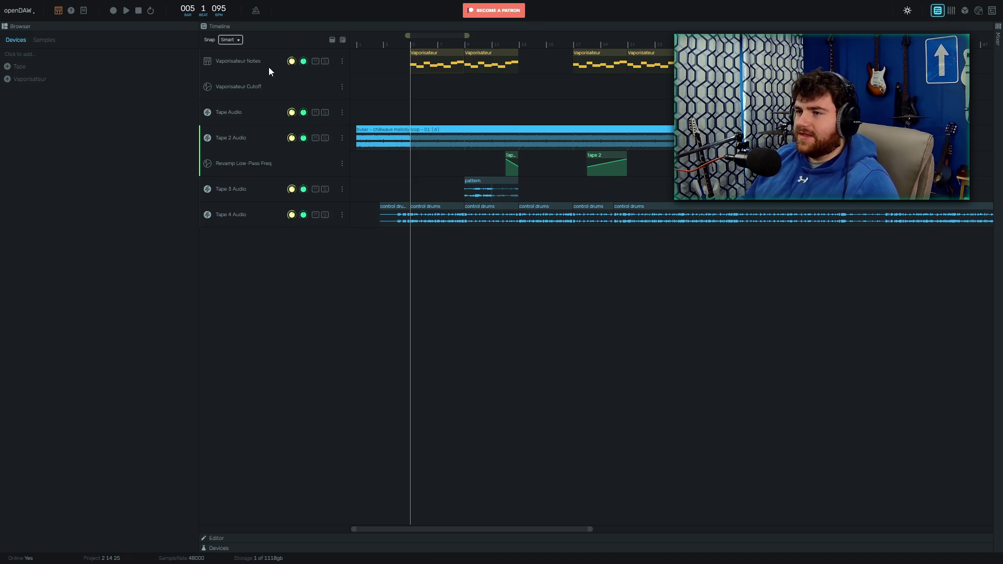